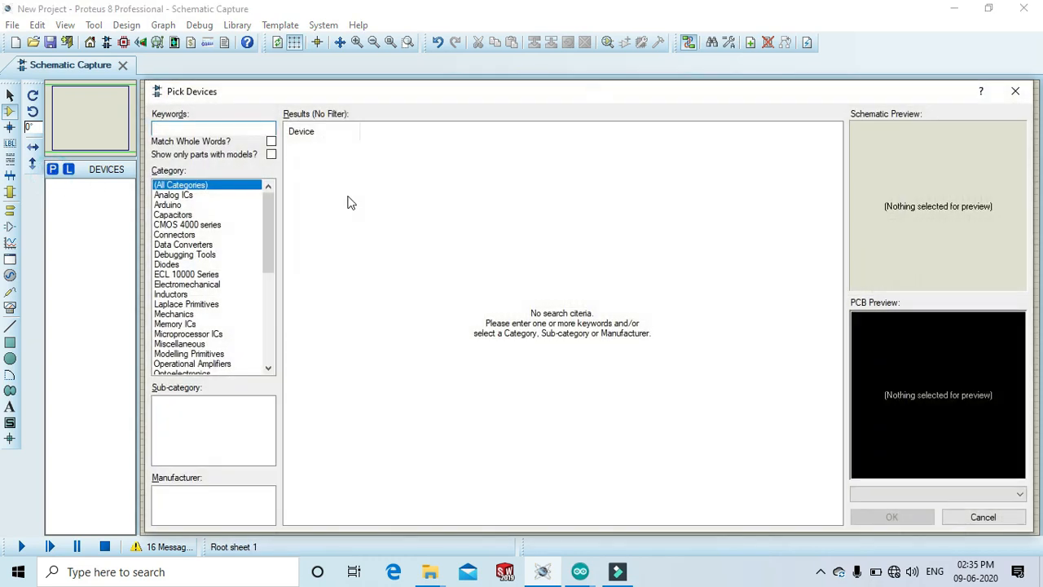
Search the device library for arduino uno and add the ARDUINO UNO to the device list.
type("arduino")
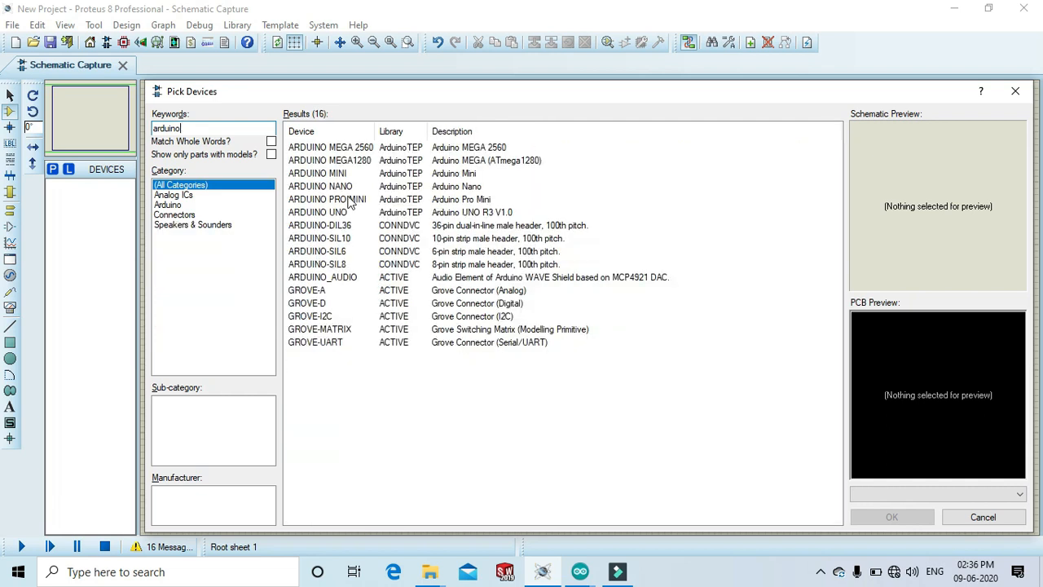
type(" uno")
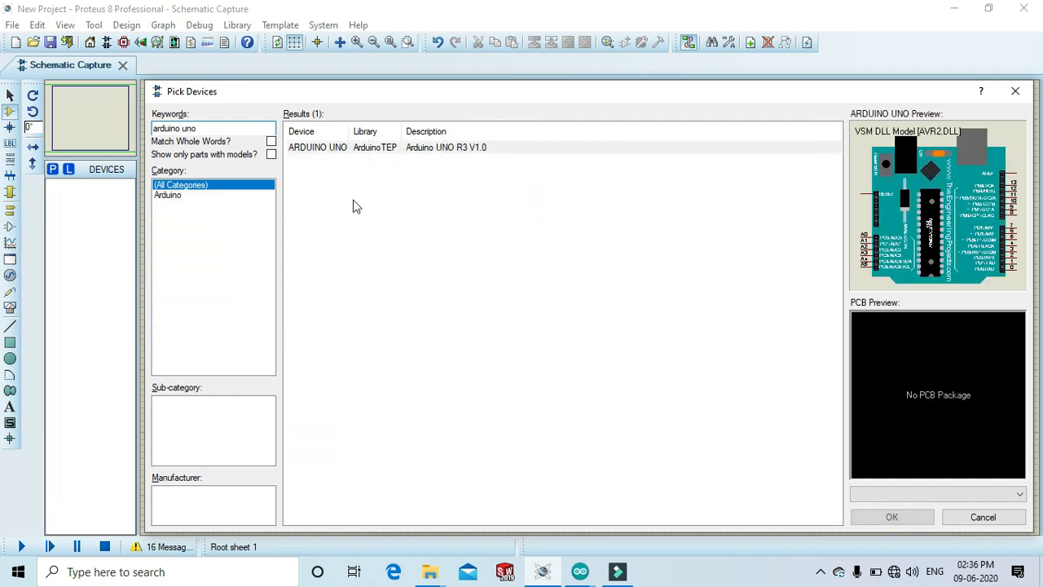
left_click(906, 517)
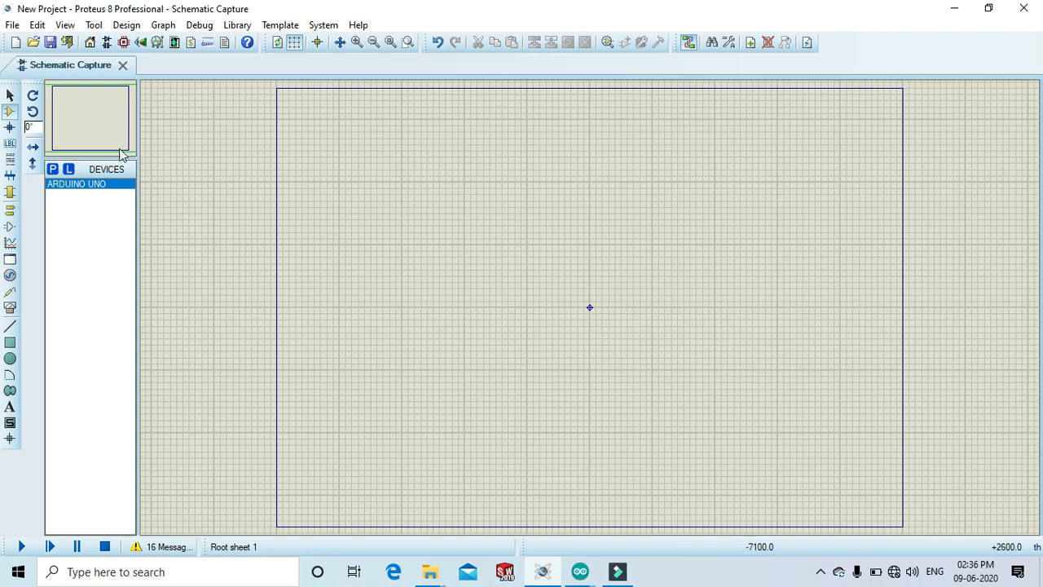
Open the device picker again and add MODULO RX from the rf module search results.
left_click(52, 169)
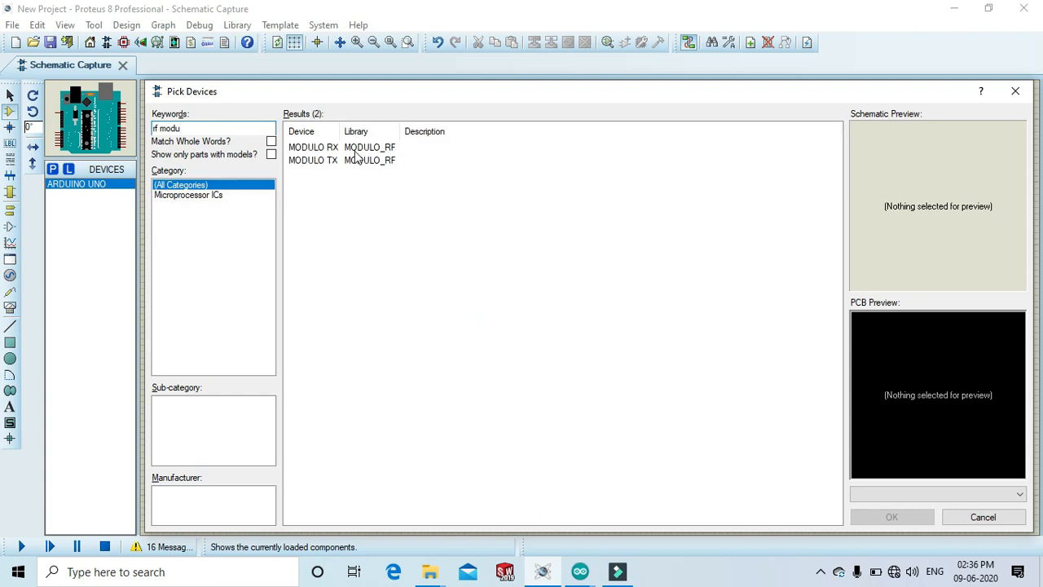
left_click(356, 149)
left_click(890, 516)
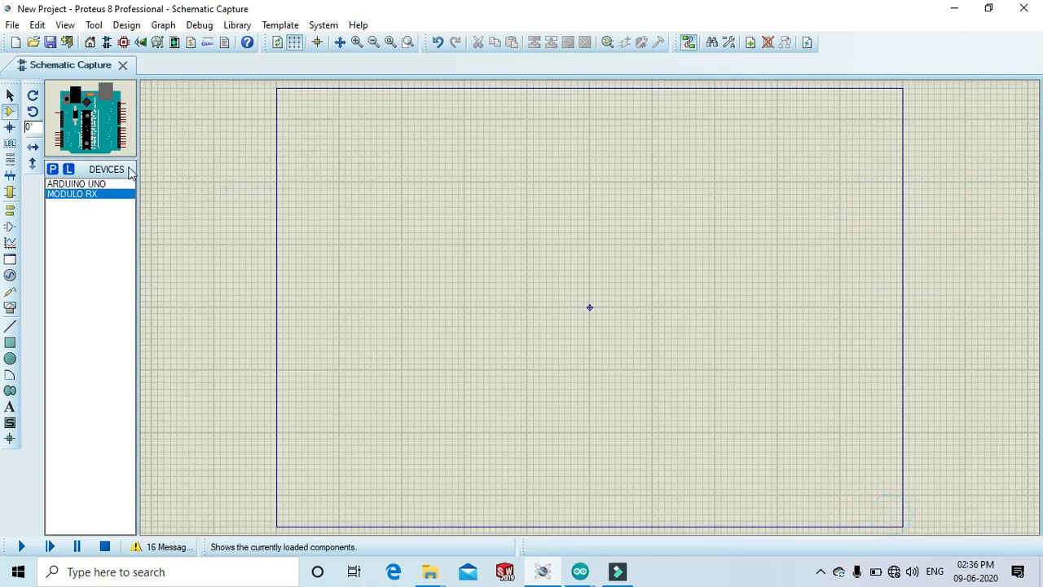
Add MODULO TX from the same rf module search results to the device list.
left_click(51, 170)
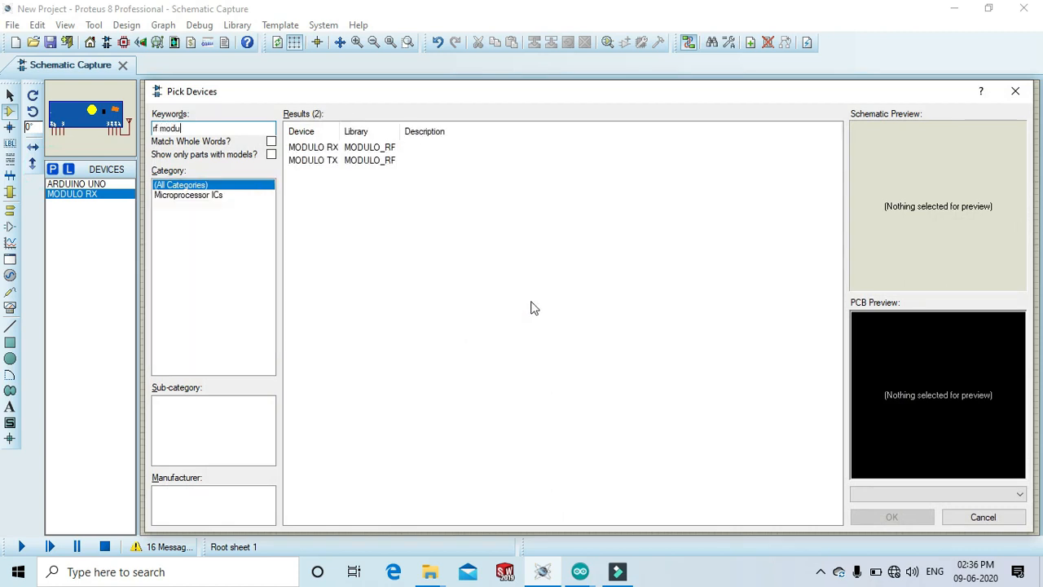
left_click(353, 161)
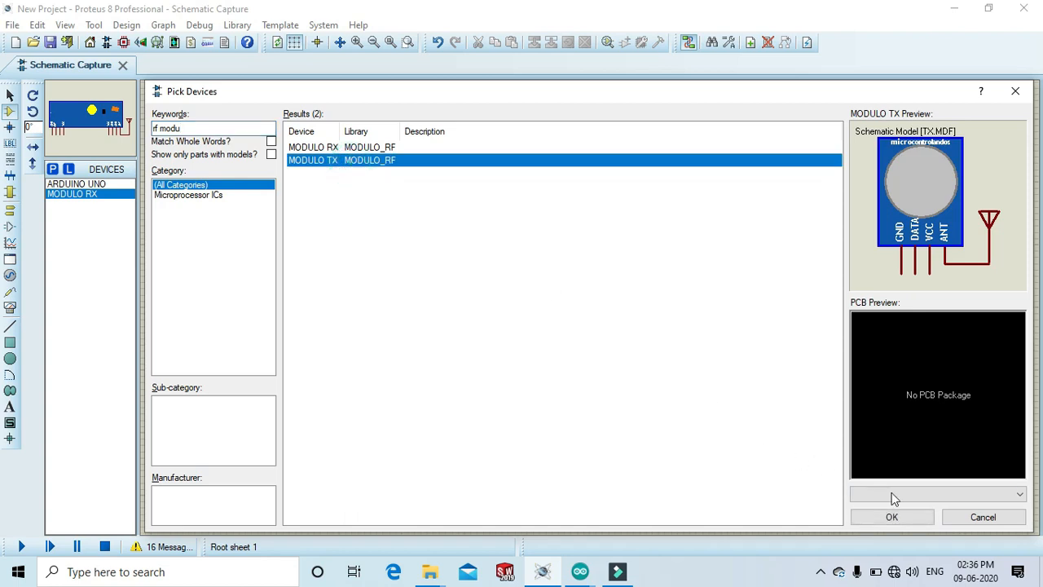
left_click(905, 516)
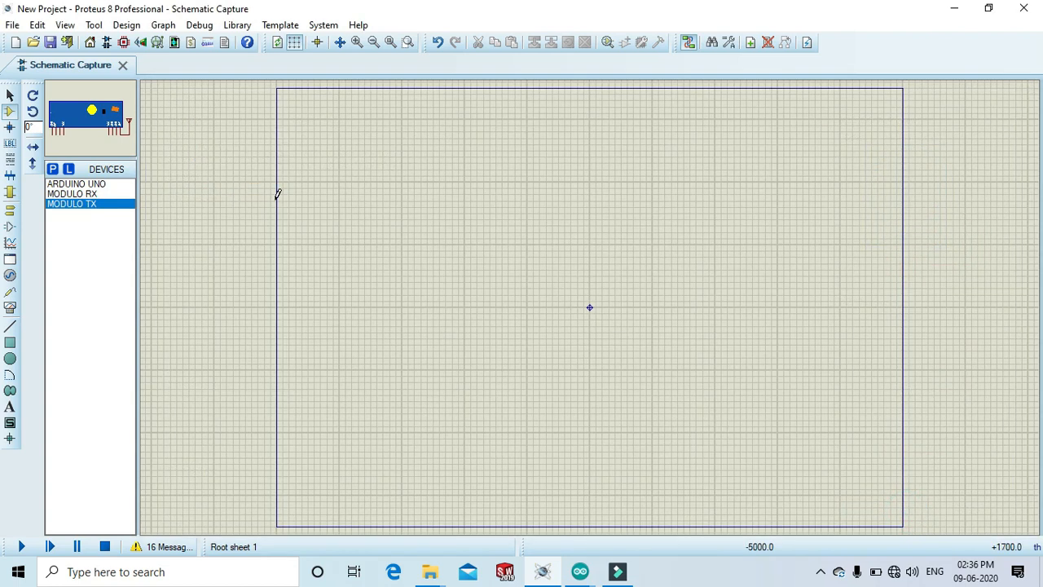
Copy the MODULO_RF.LIB file from the desktop's RF Module > Modulo_RF > LIBRARY folder.
left_click(954, 10)
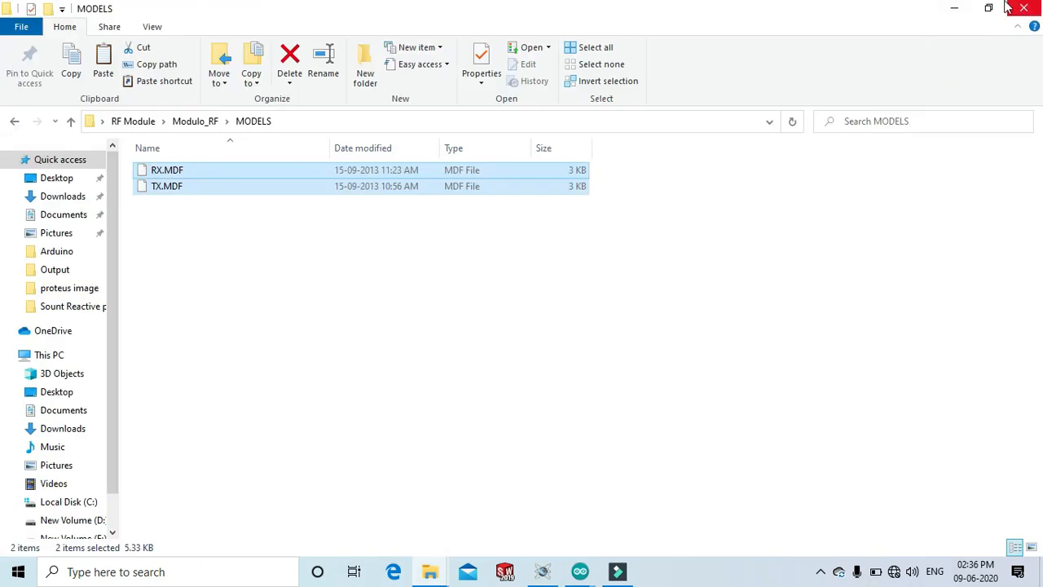
left_click(955, 8)
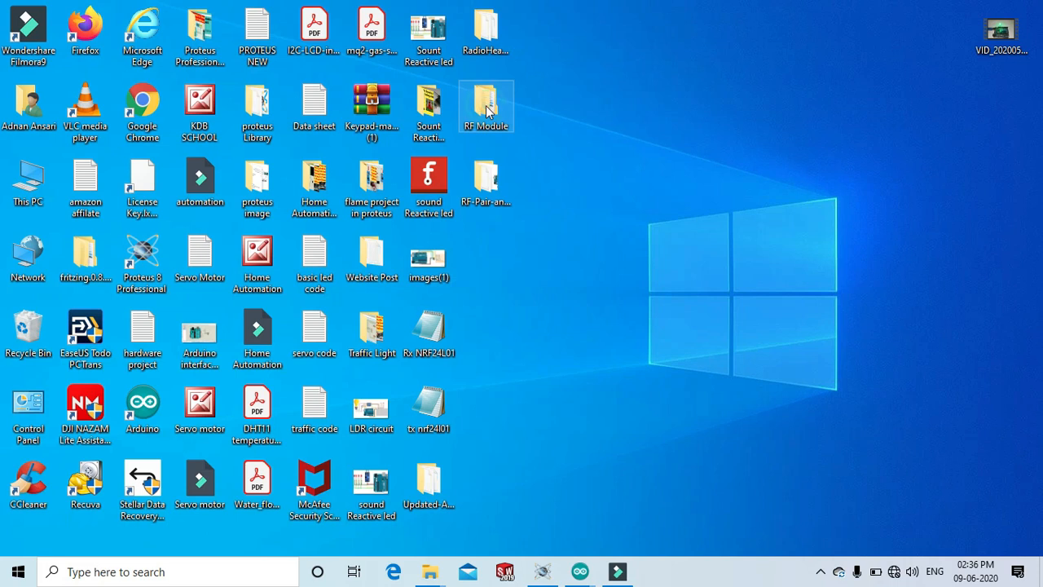
double_click(487, 110)
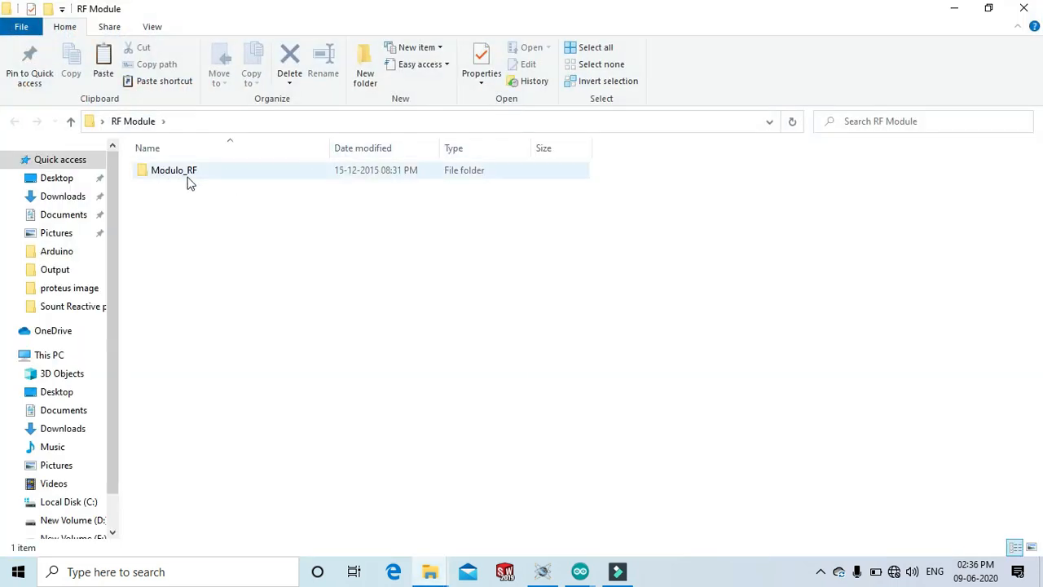
double_click(204, 171)
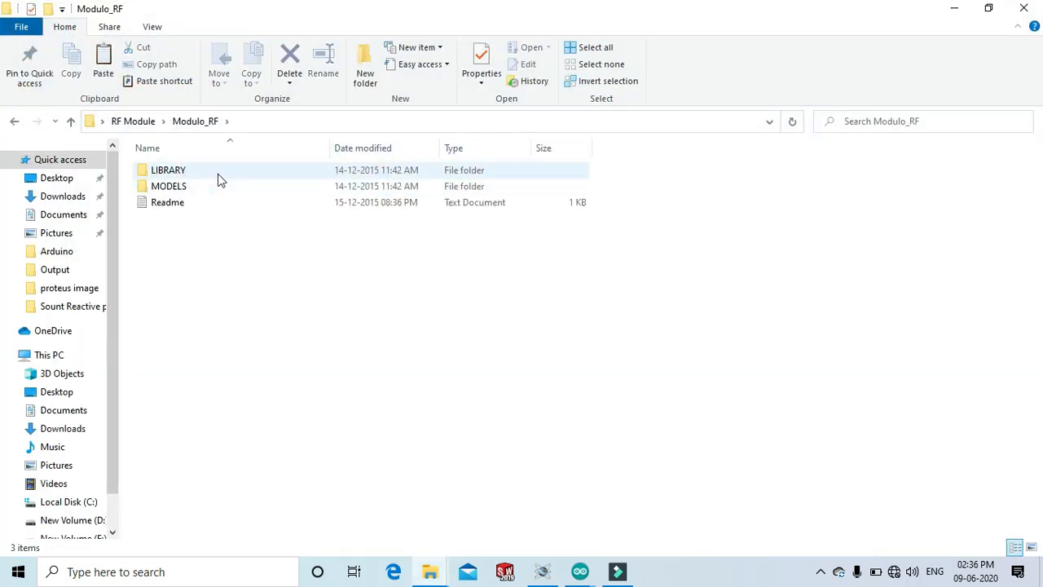
double_click(218, 173)
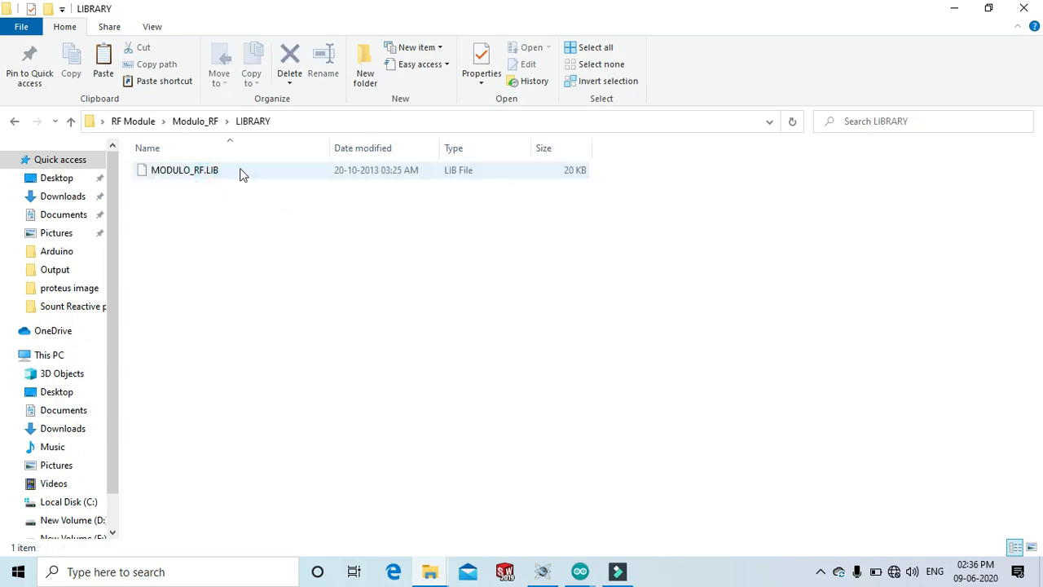
right_click(241, 173)
left_click(195, 173)
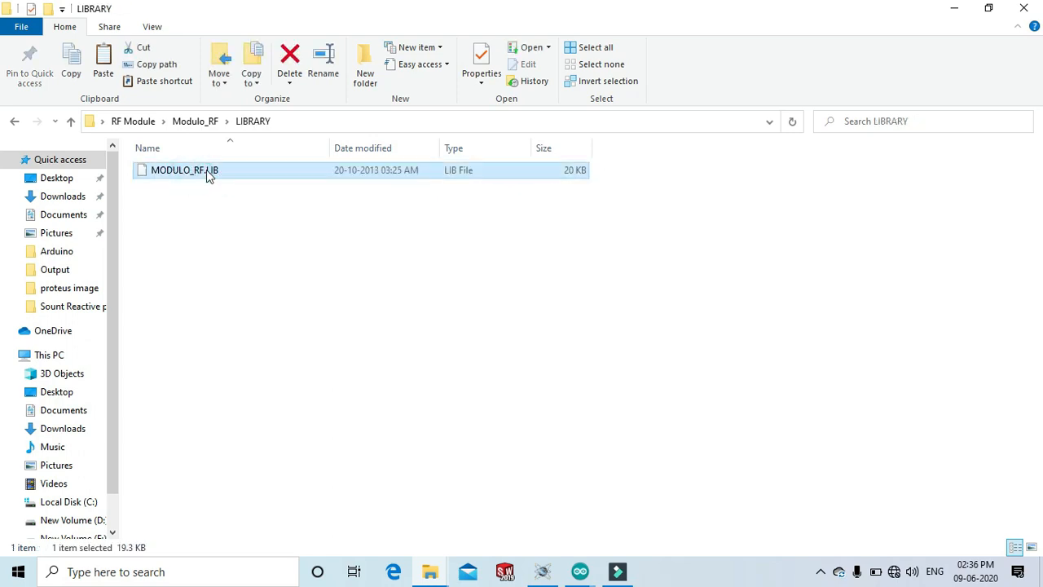
right_click(208, 174)
left_click(273, 452)
Paste the library file into C: > Program Files (x86) > Labcenter Electronics > Proteus 8 Professional > LIBRARY, dismissing the replace dialog.
scroll(110, 377, "down", 1)
left_click(62, 453)
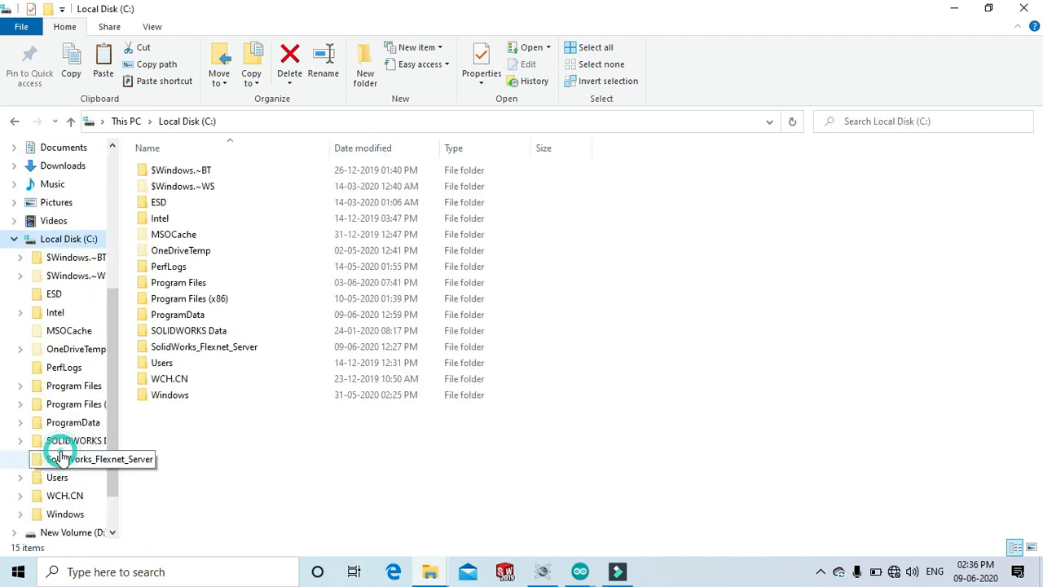
double_click(214, 299)
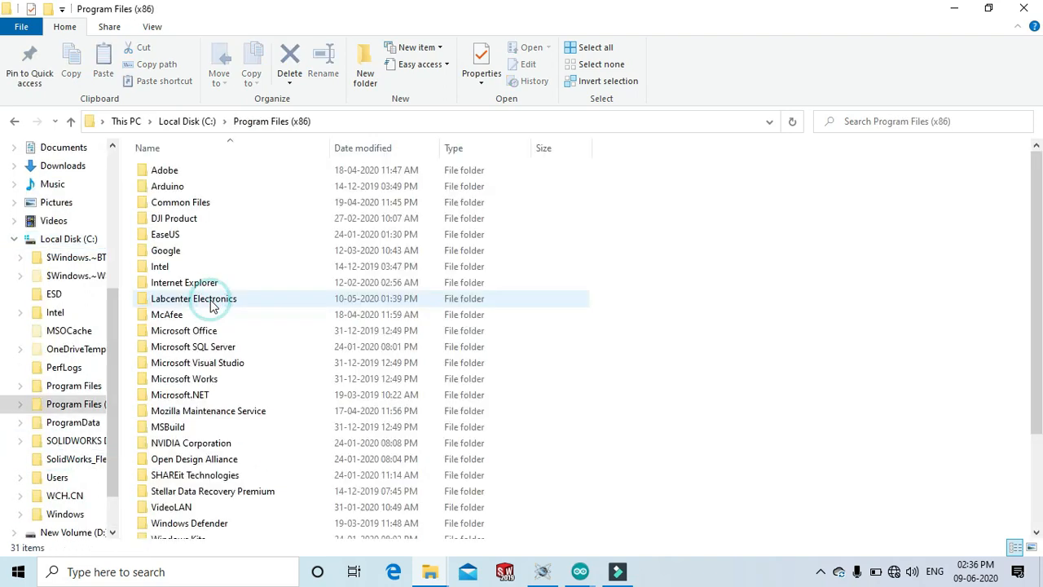
double_click(195, 301)
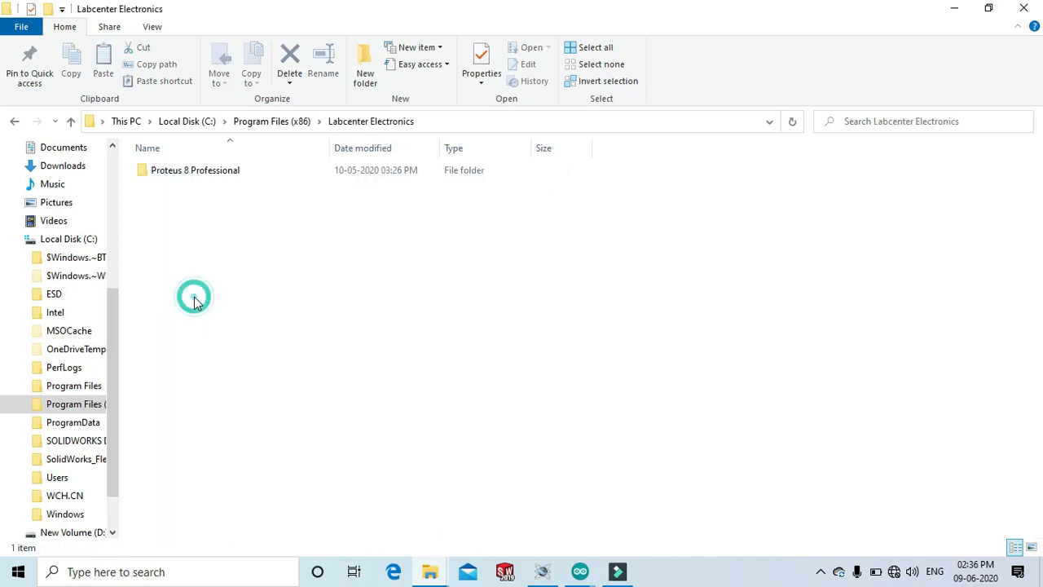
double_click(217, 173)
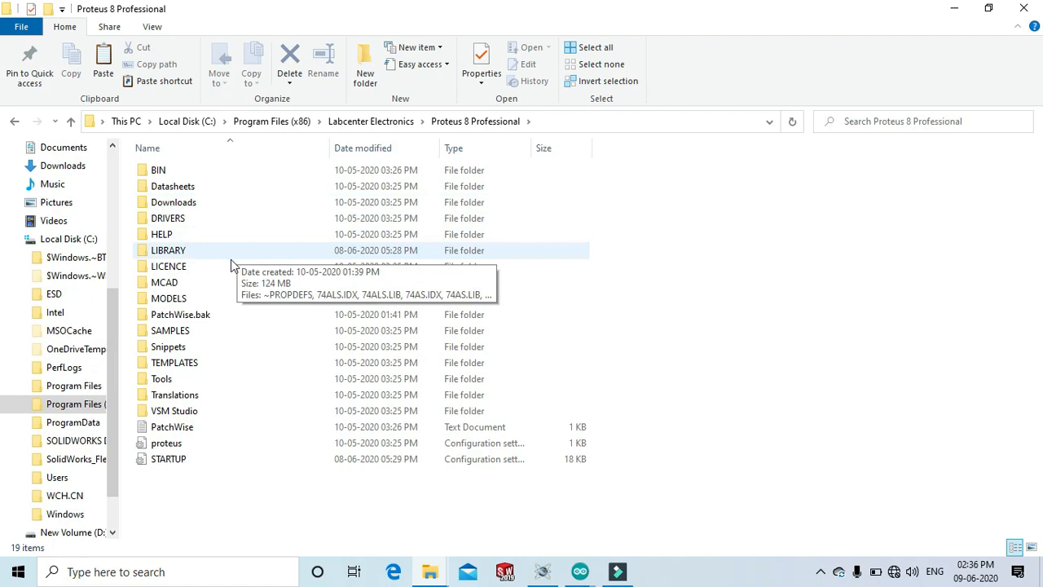
double_click(231, 252)
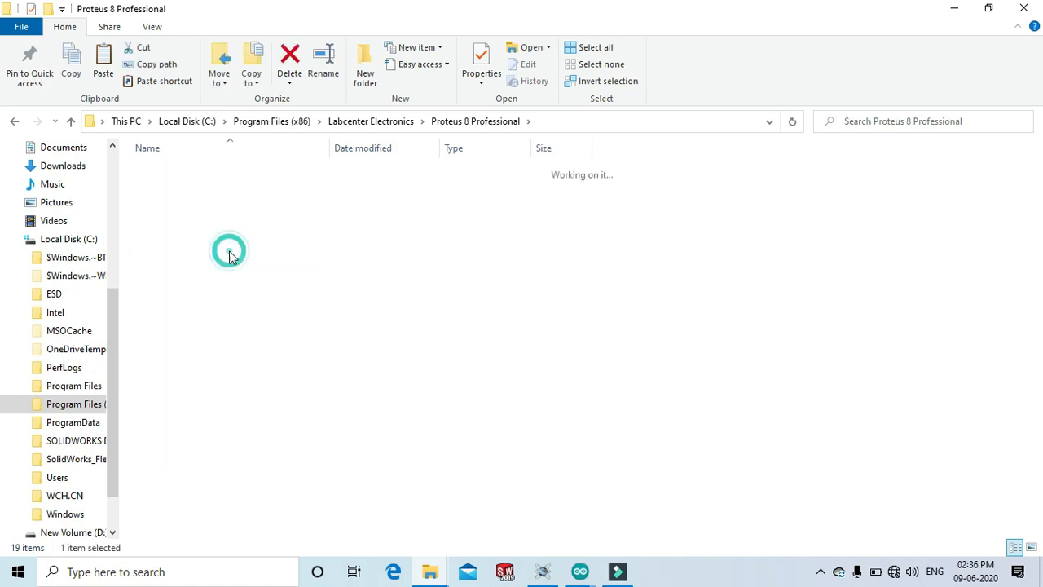
right_click(719, 244)
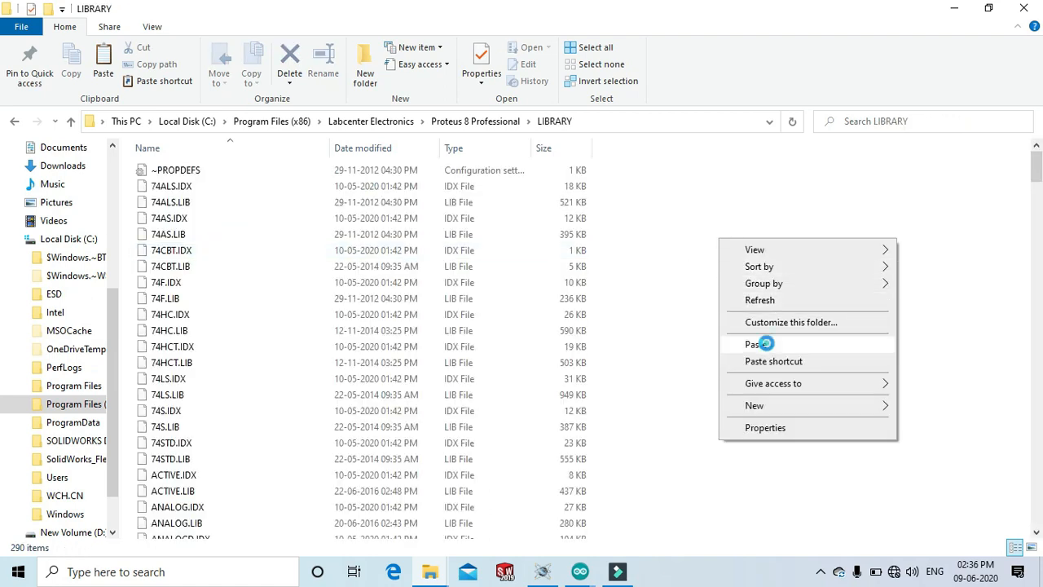
left_click(762, 343)
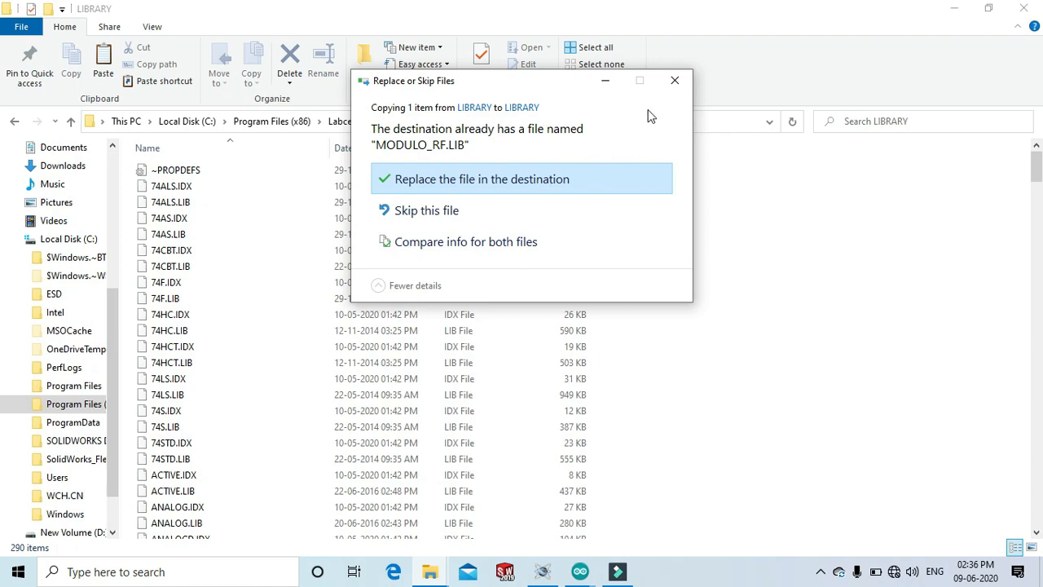
left_click(675, 79)
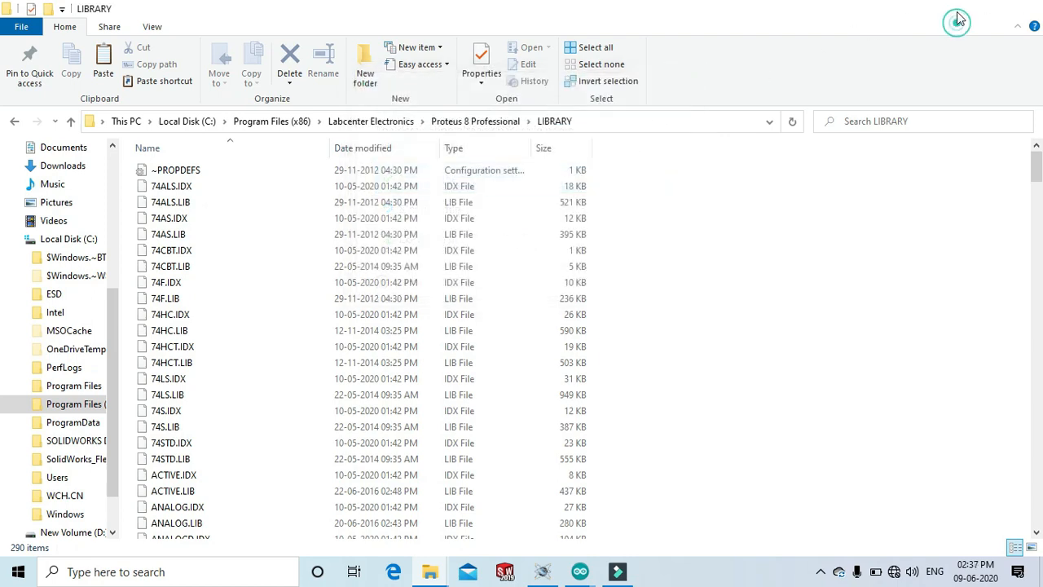
Copy both RX.MDF and TX.MDF from the RF Module > Modulo_RF > MODELS folder.
left_click(958, 20)
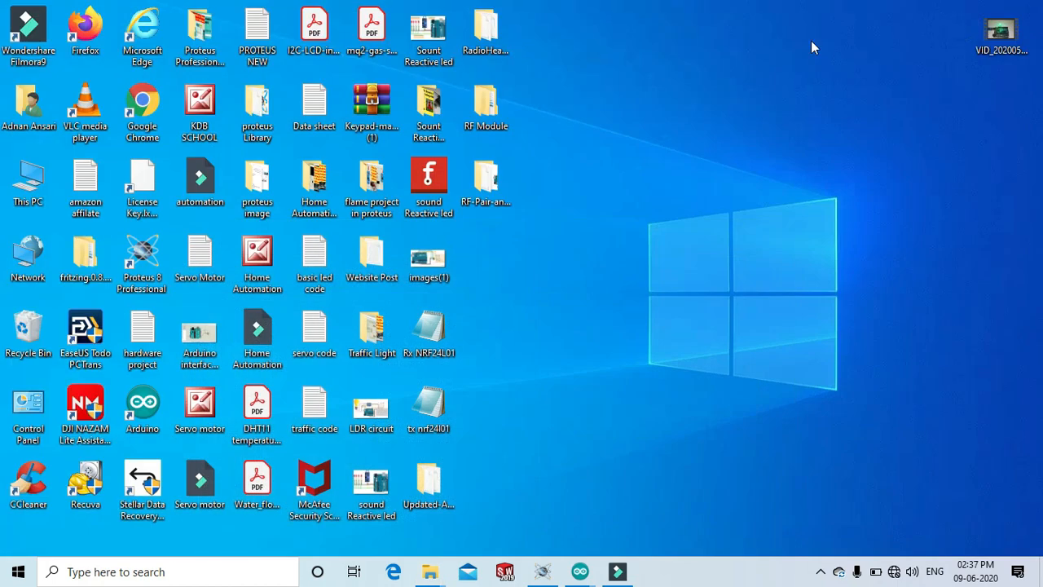
double_click(487, 110)
double_click(235, 170)
double_click(192, 187)
left_click_drag(281, 232, 154, 178)
right_click(155, 179)
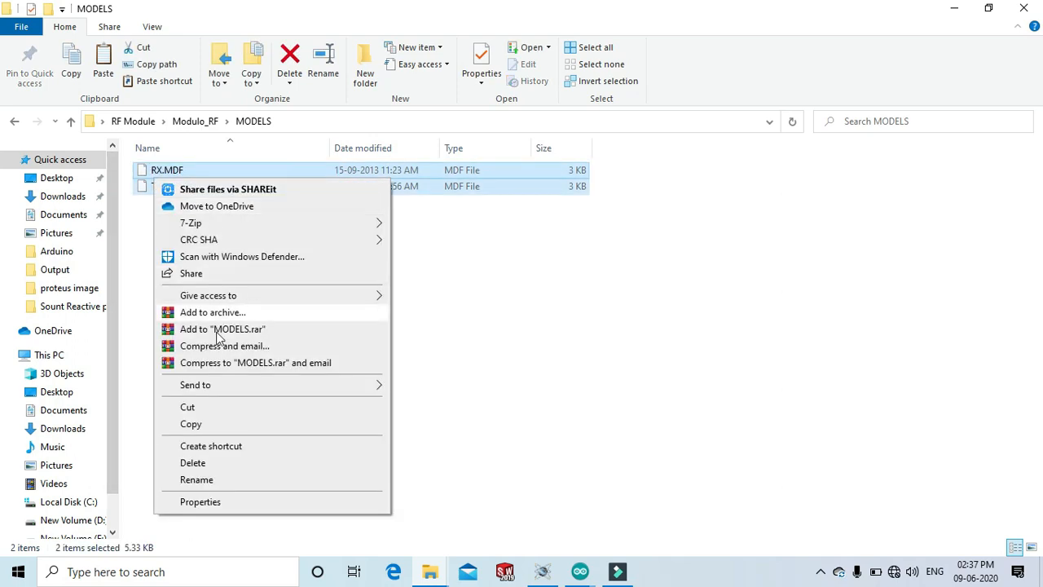
left_click(215, 426)
Paste the two model files into Proteus 8 Professional's MODELS folder under Program Files (x86), dismissing the replace dialog.
left_click(73, 500)
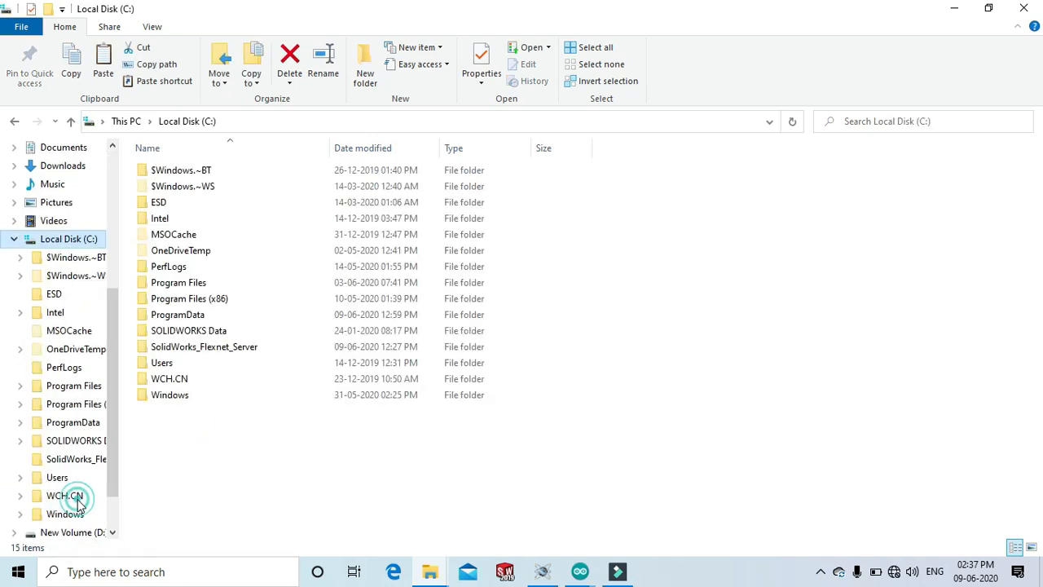
double_click(205, 298)
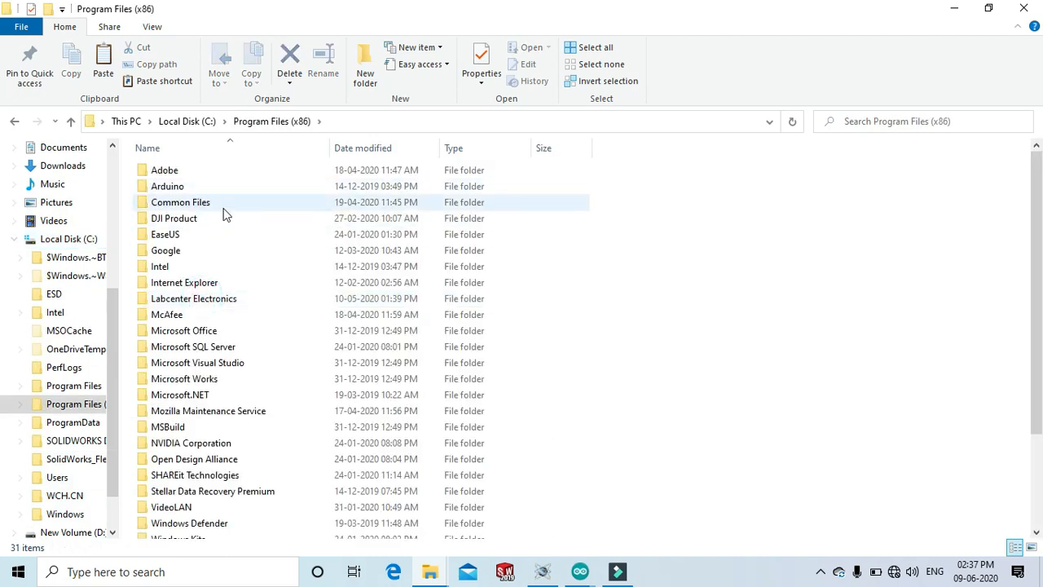
double_click(212, 298)
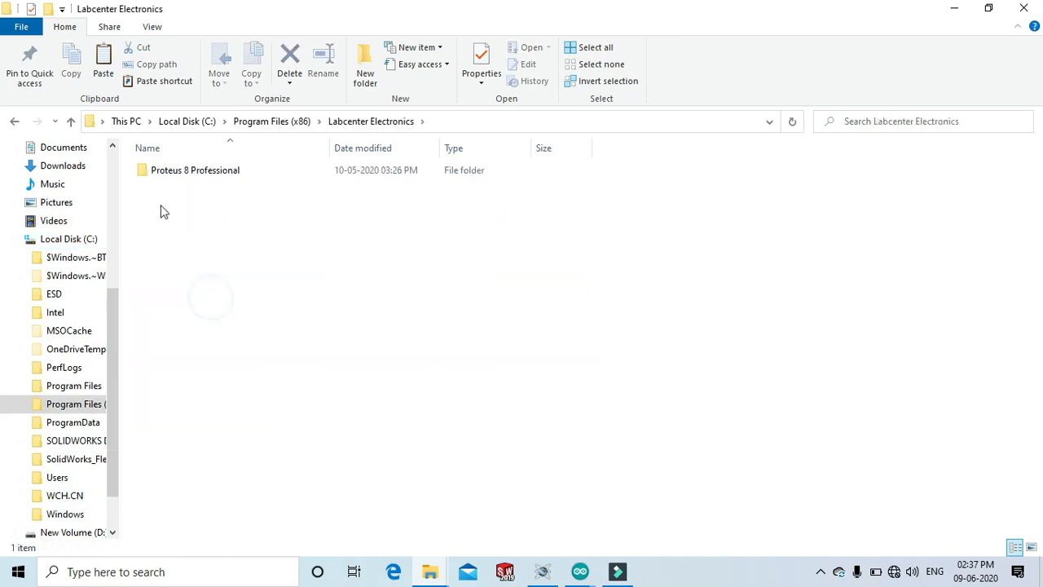
double_click(226, 173)
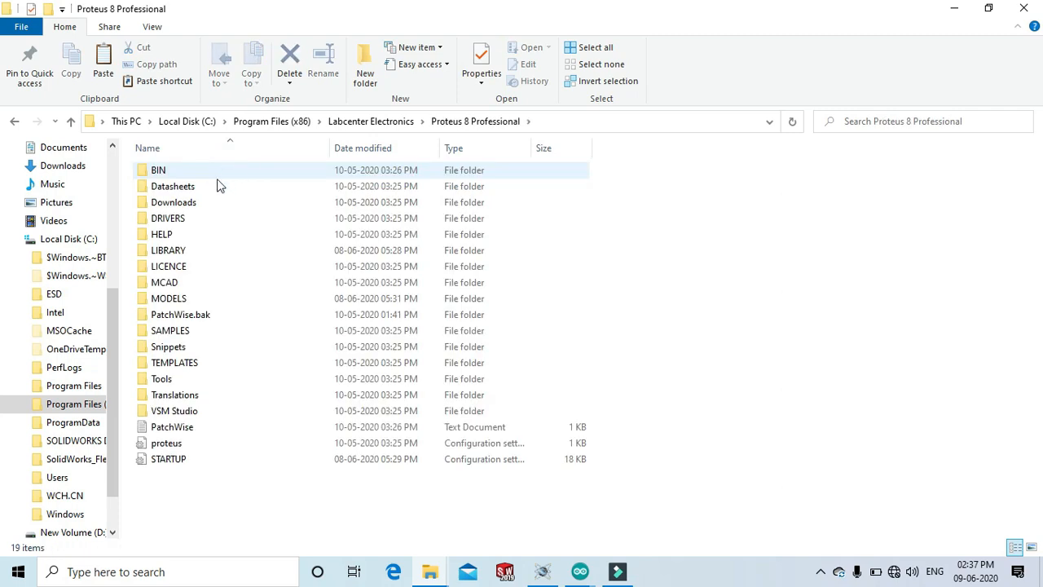
double_click(194, 300)
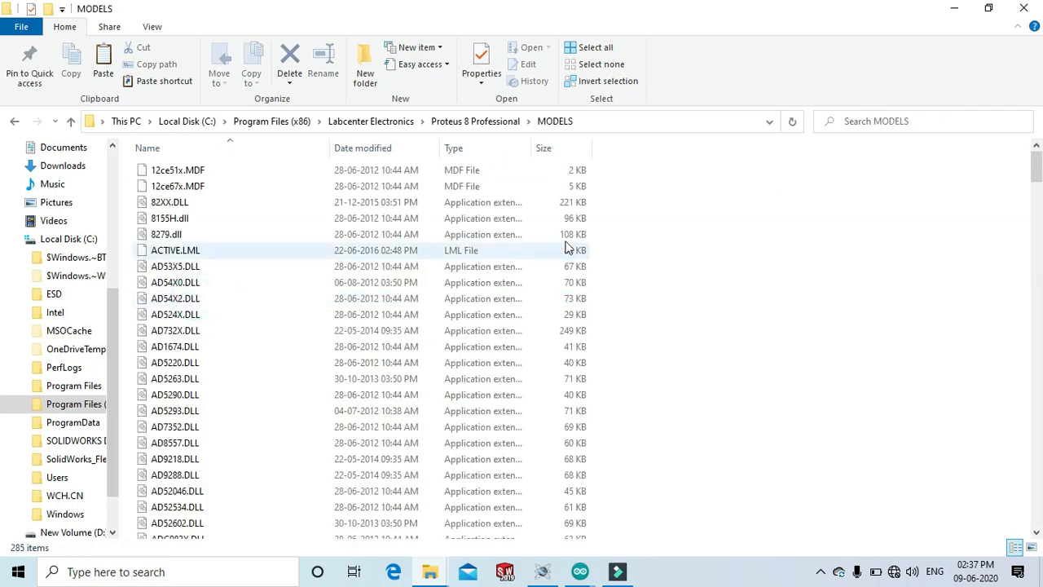
right_click(697, 195)
left_click(741, 297)
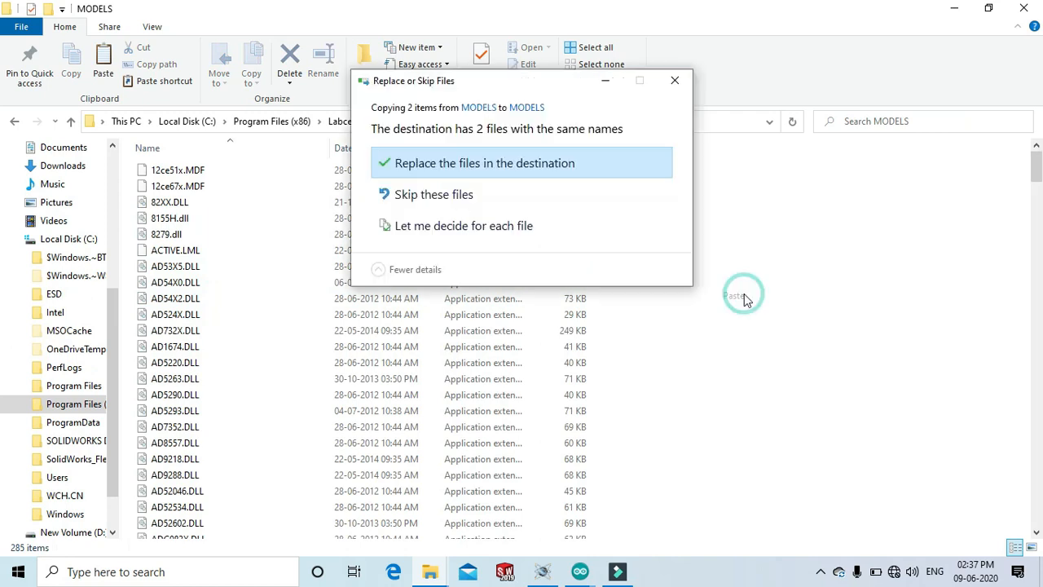
left_click(676, 82)
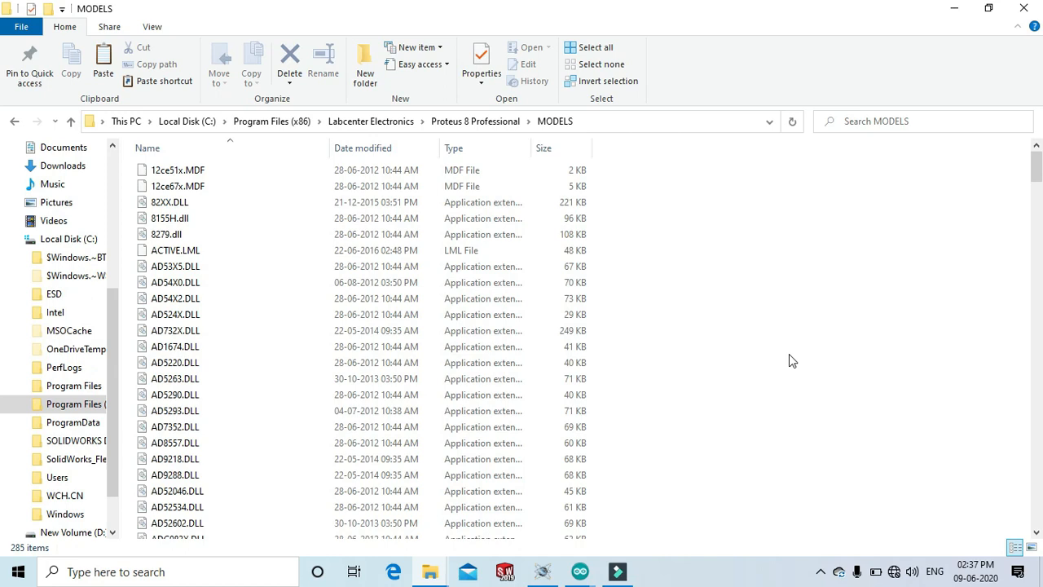
Return to the schematic, search the device library for button, and add BUTTON to the device list.
left_click(544, 573)
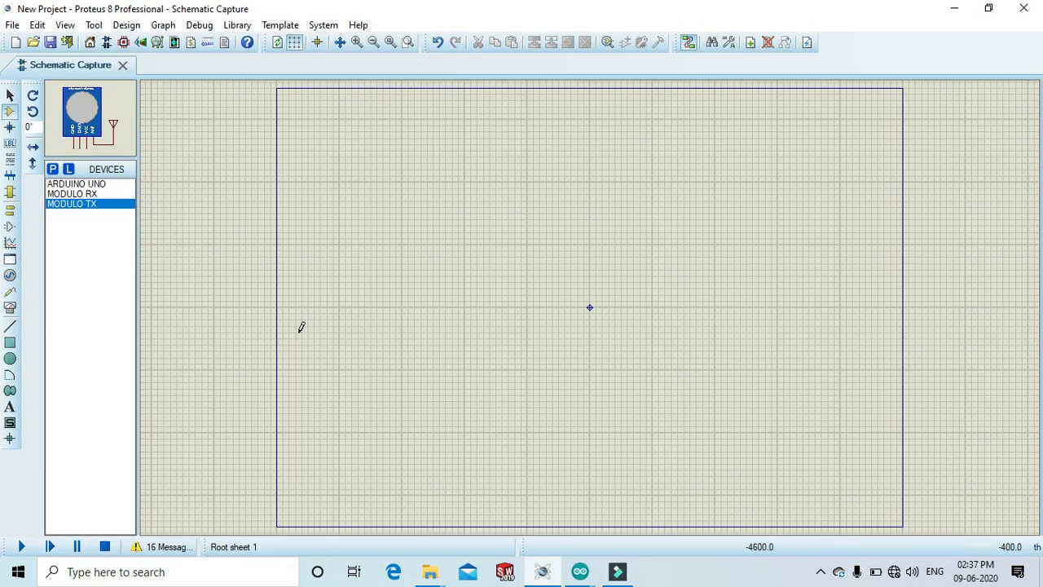
left_click(53, 170)
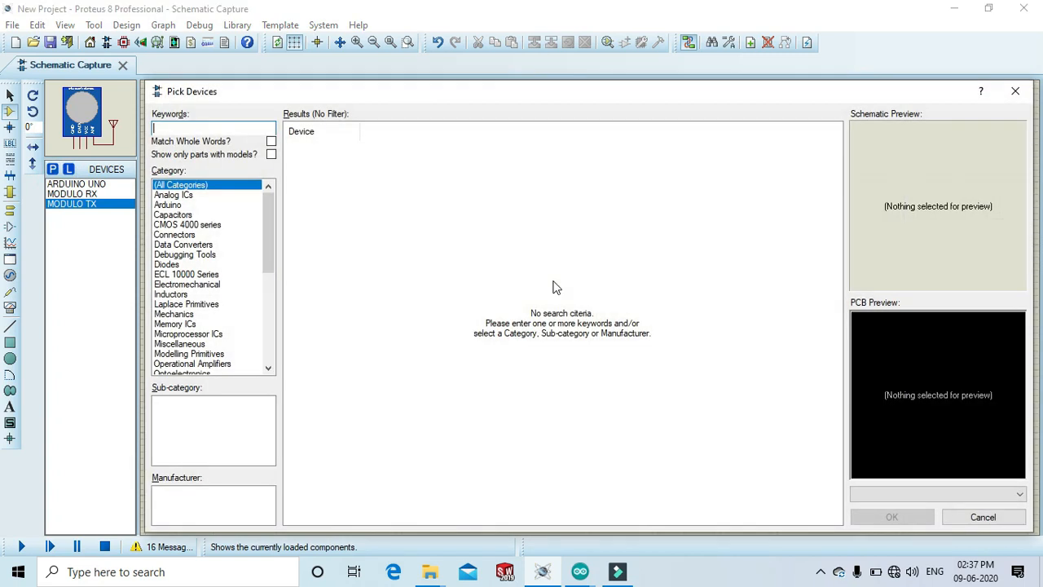
type("button")
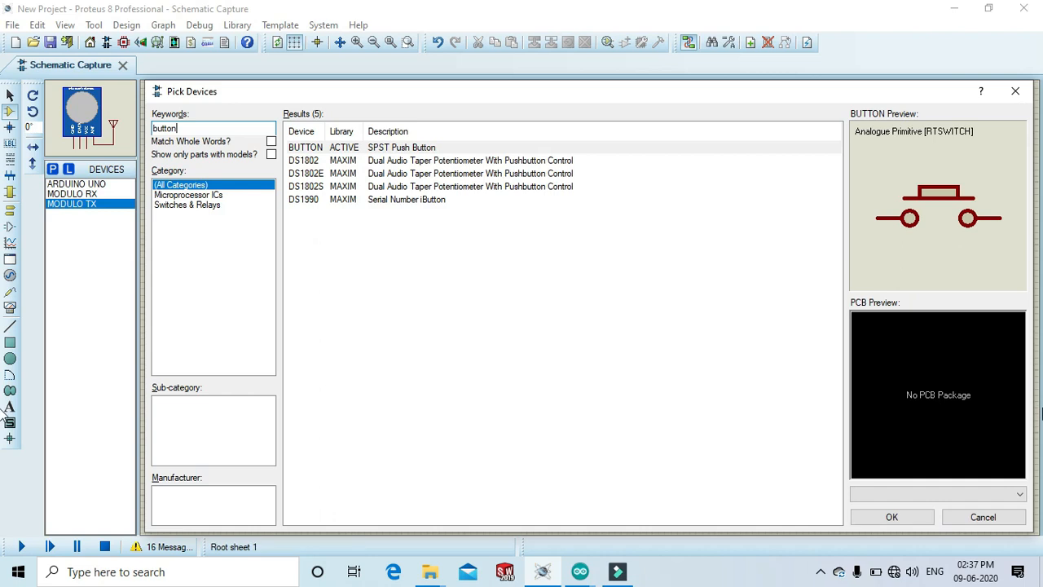
left_click(894, 522)
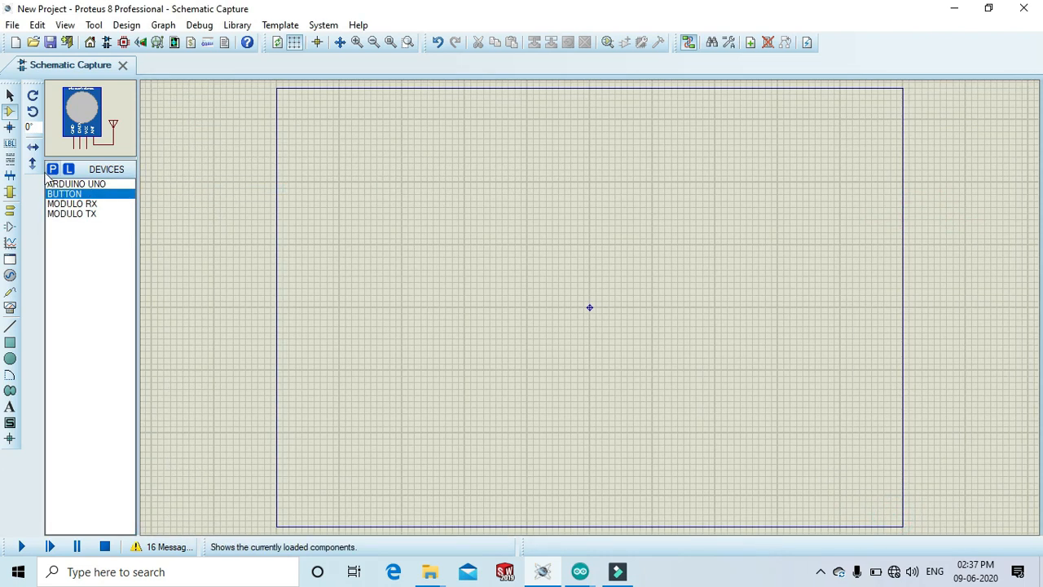
Search the device library for res and add RES to the device list.
left_click(52, 170)
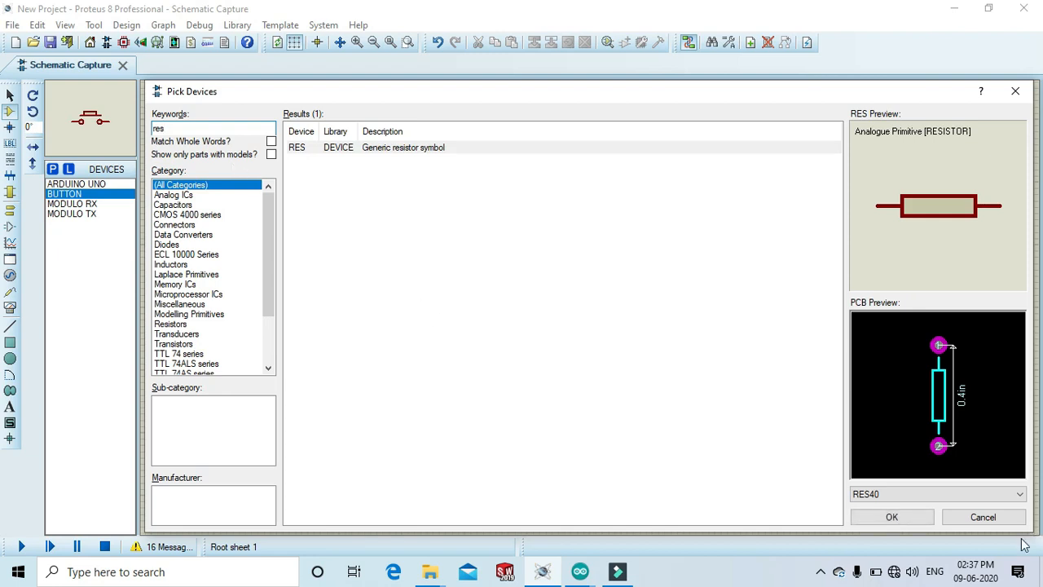
left_click(892, 517)
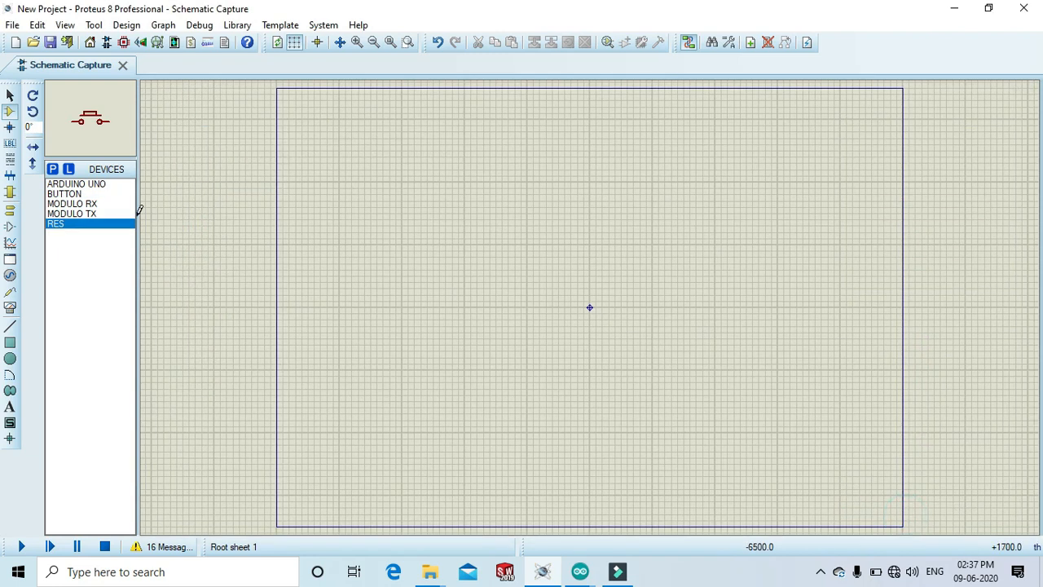
Place an Arduino Uno on the left side of the sheet.
left_click(88, 185)
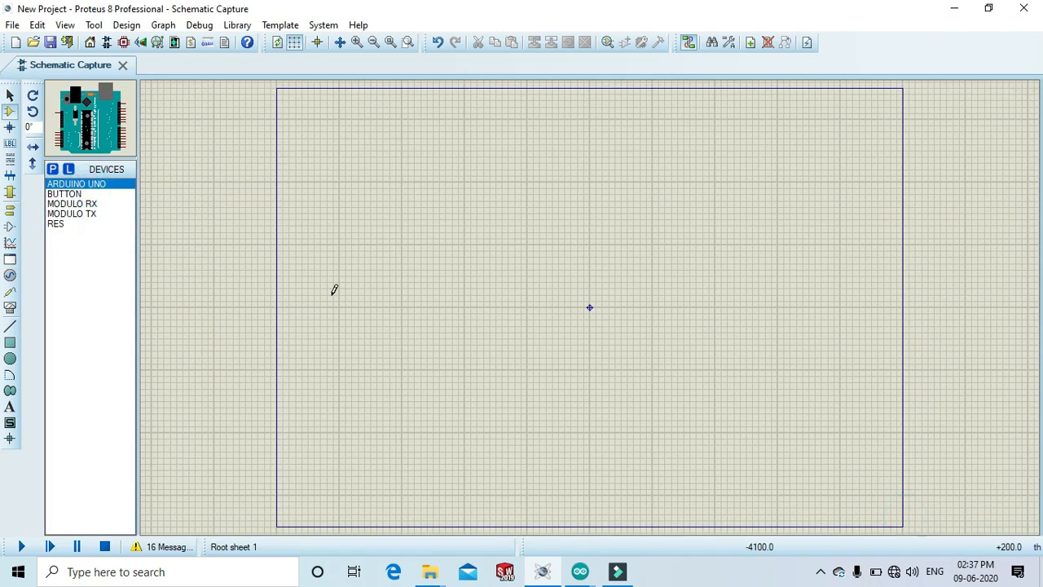
left_click(385, 289)
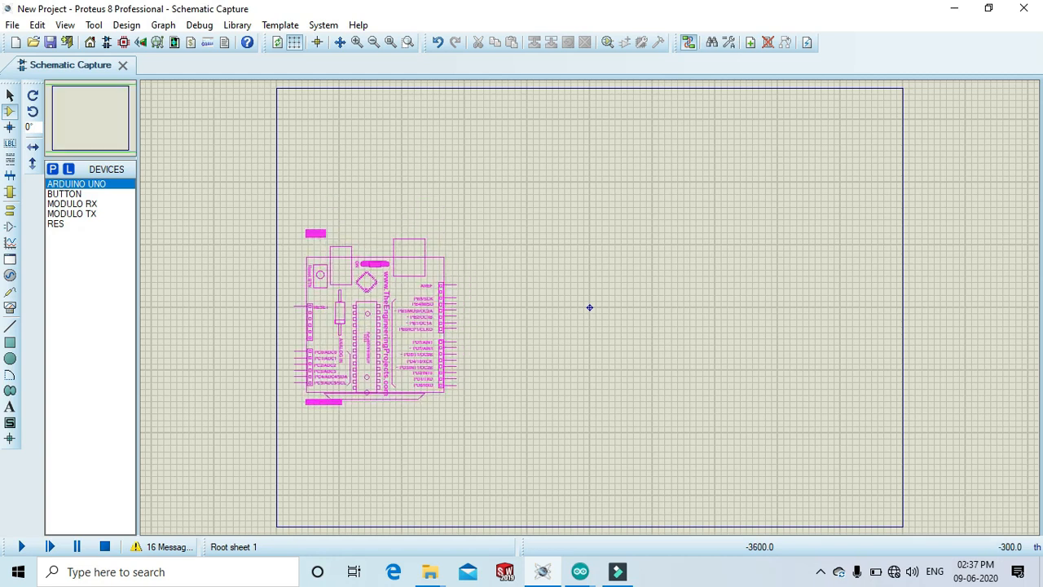
left_click(376, 317)
left_click(356, 42)
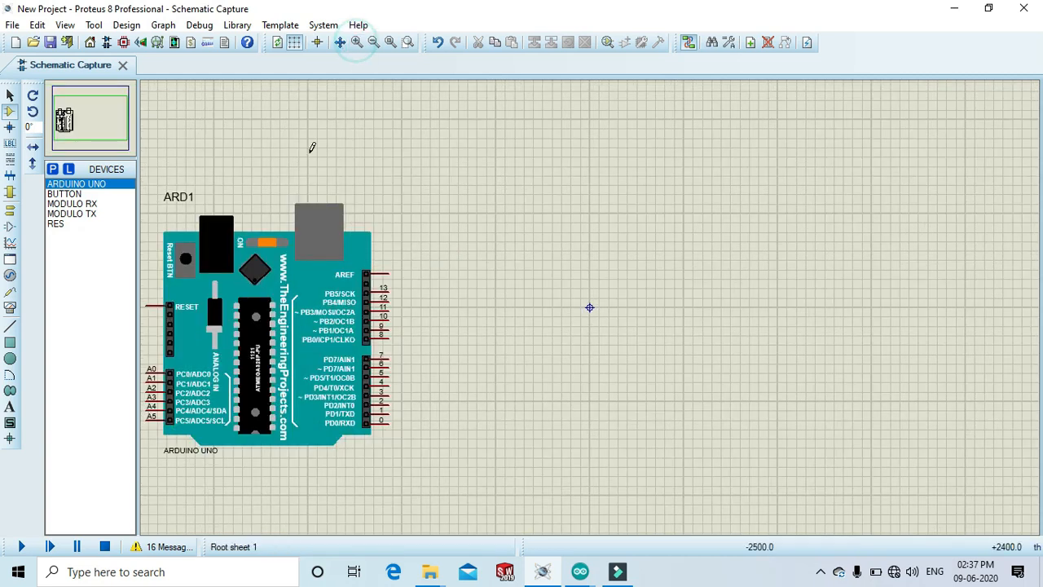
left_click(265, 337)
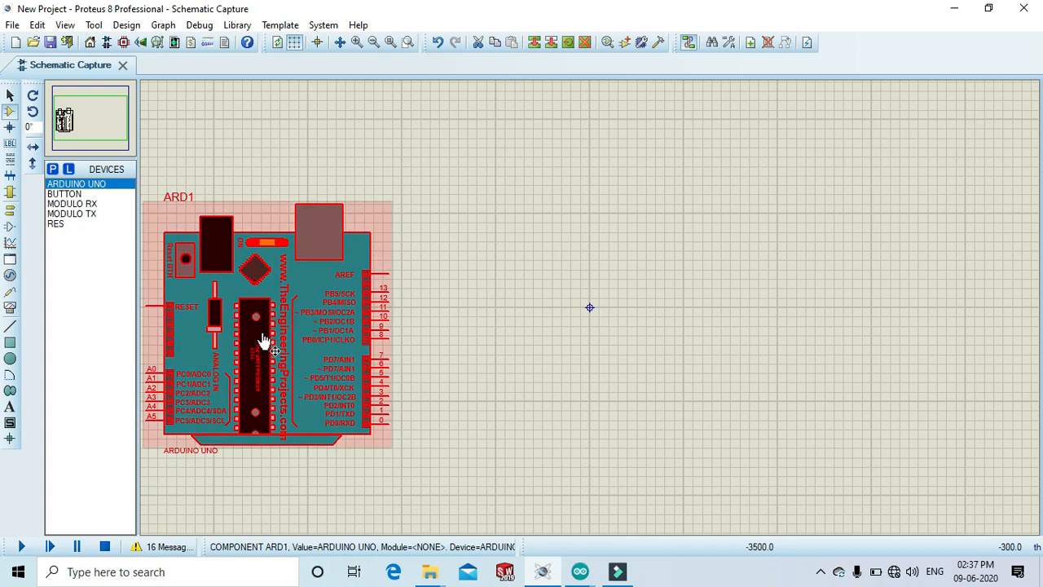
left_click(298, 141)
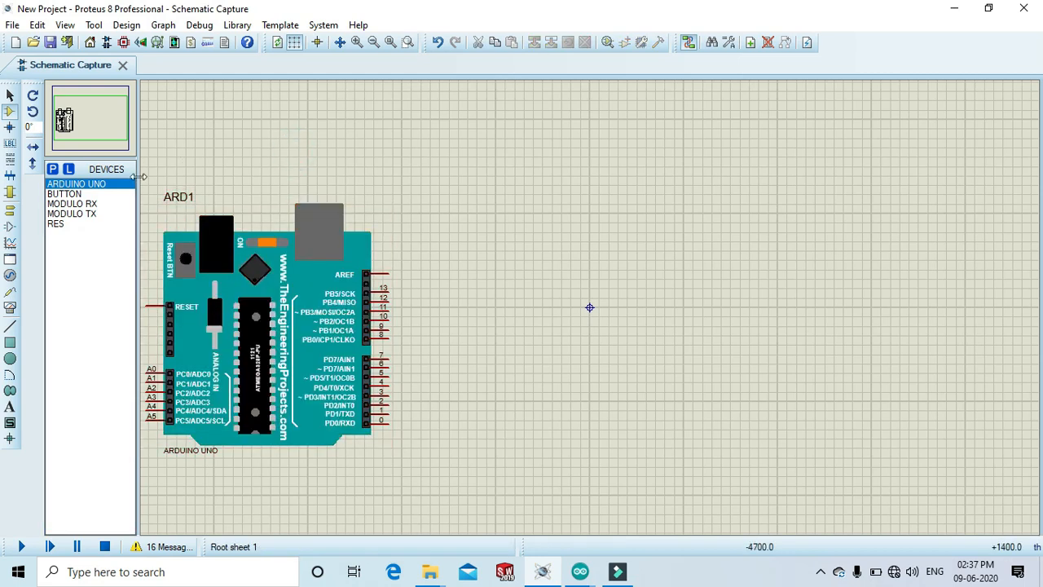
Place the MODULO TX module above and right of the Arduino and wire its DATA pin to pin 12.
left_click(89, 214)
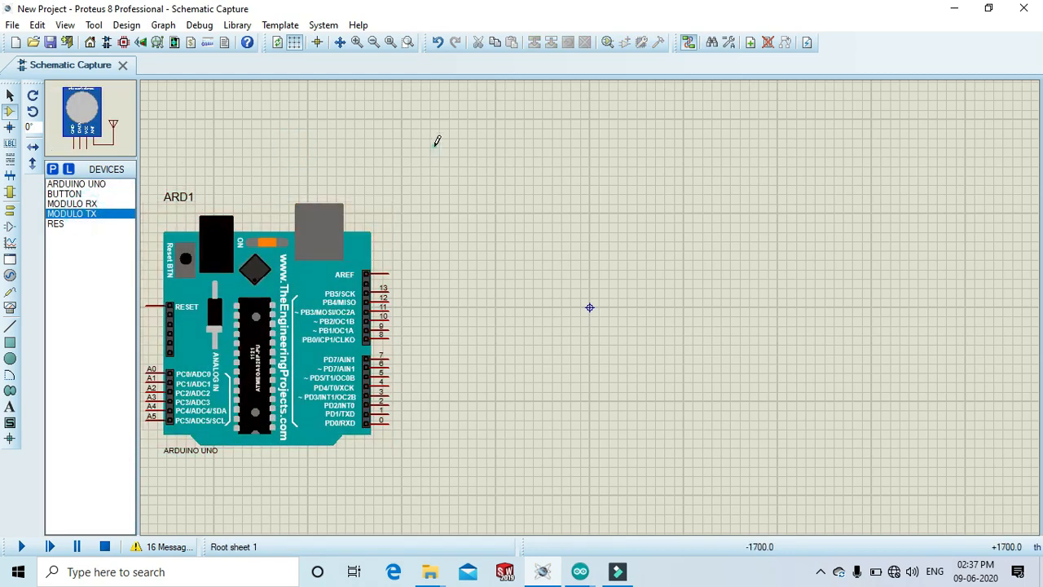
left_click(484, 193)
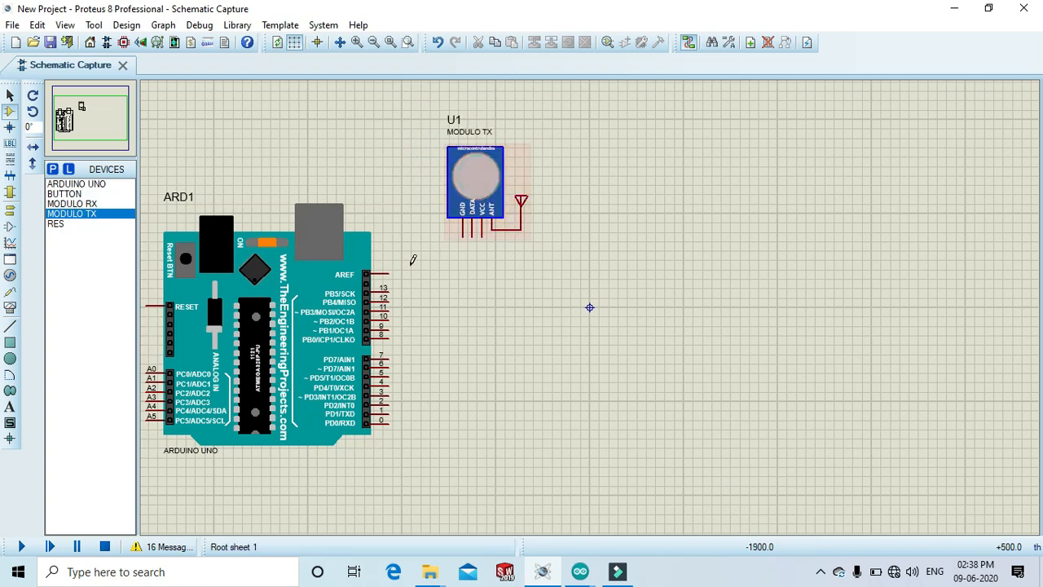
left_click(390, 301)
left_click(469, 285)
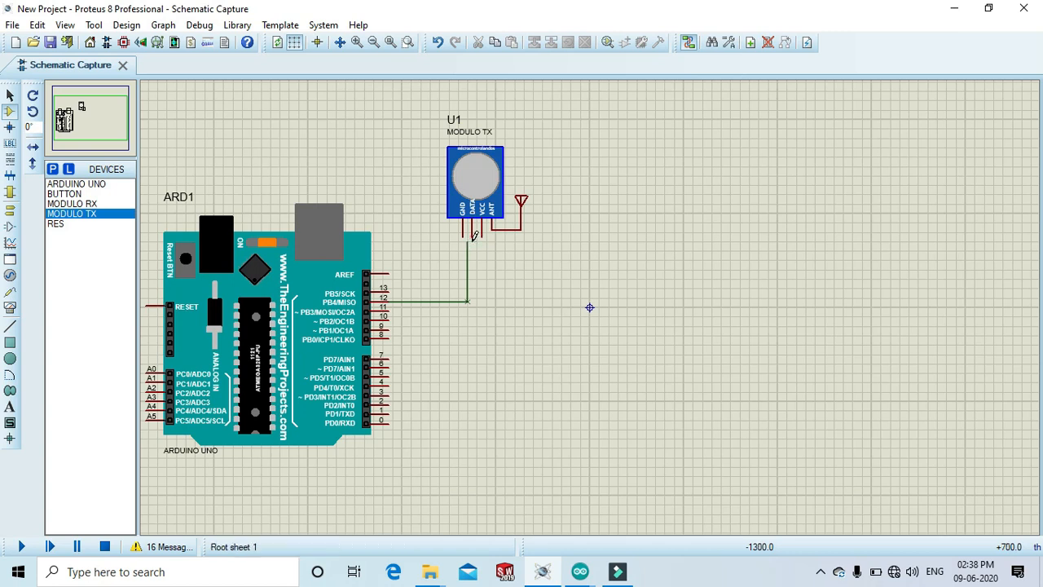
left_click(472, 300)
left_click(473, 241)
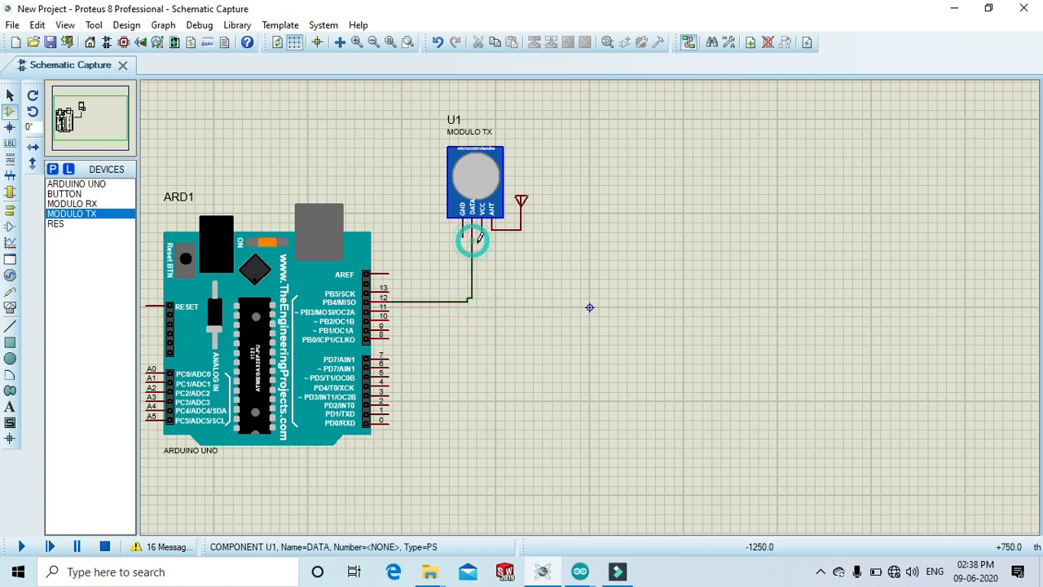
Add a ground terminal beside the transmitter and wire it to the module's GND pin.
left_click(5, 211)
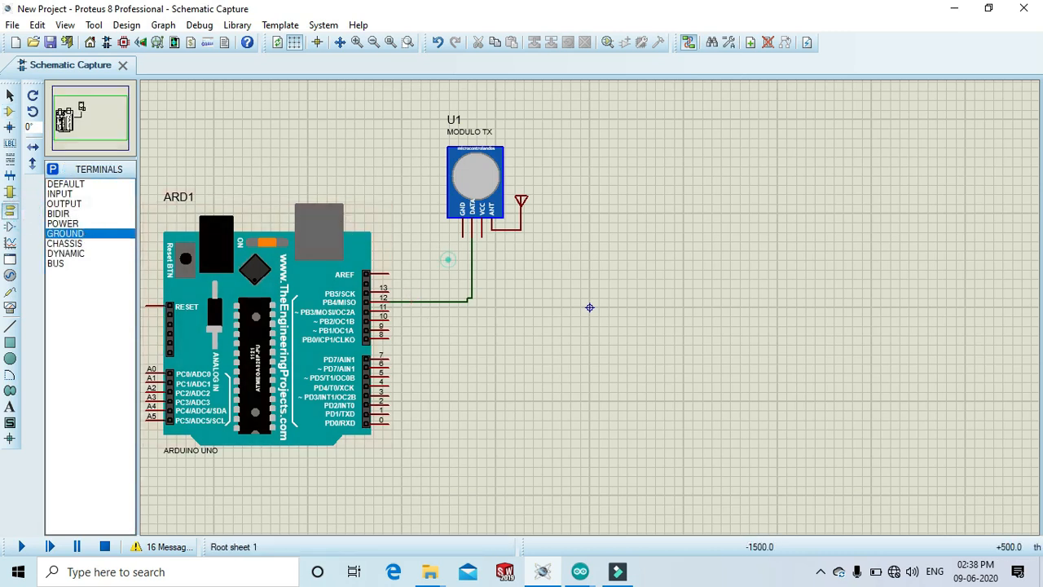
left_click(439, 269)
left_click(439, 260)
left_click(461, 234)
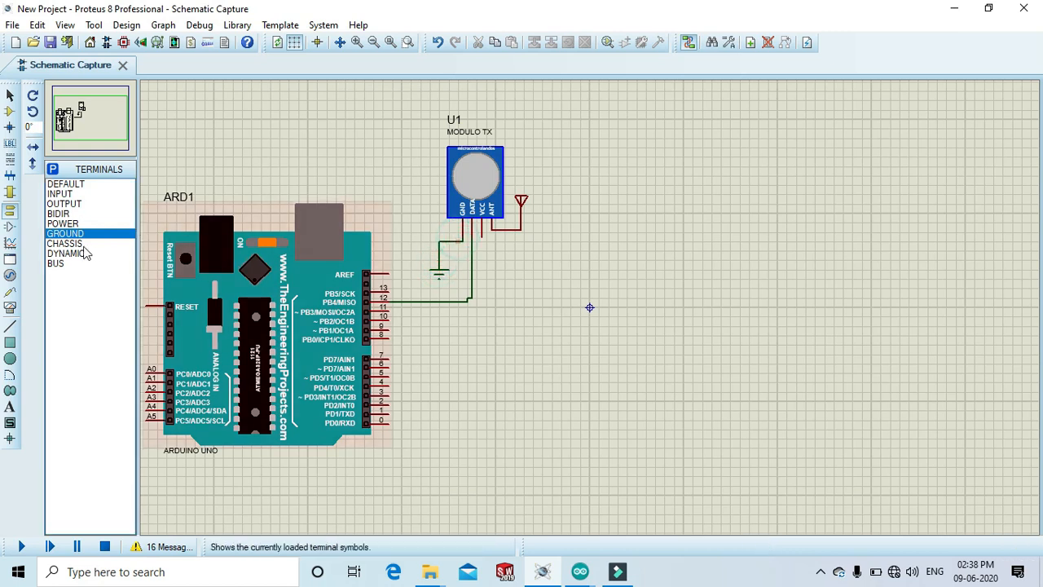
Place a power terminal rotated 180° right of the transmitter and wire it to the VCC pin.
left_click(63, 224)
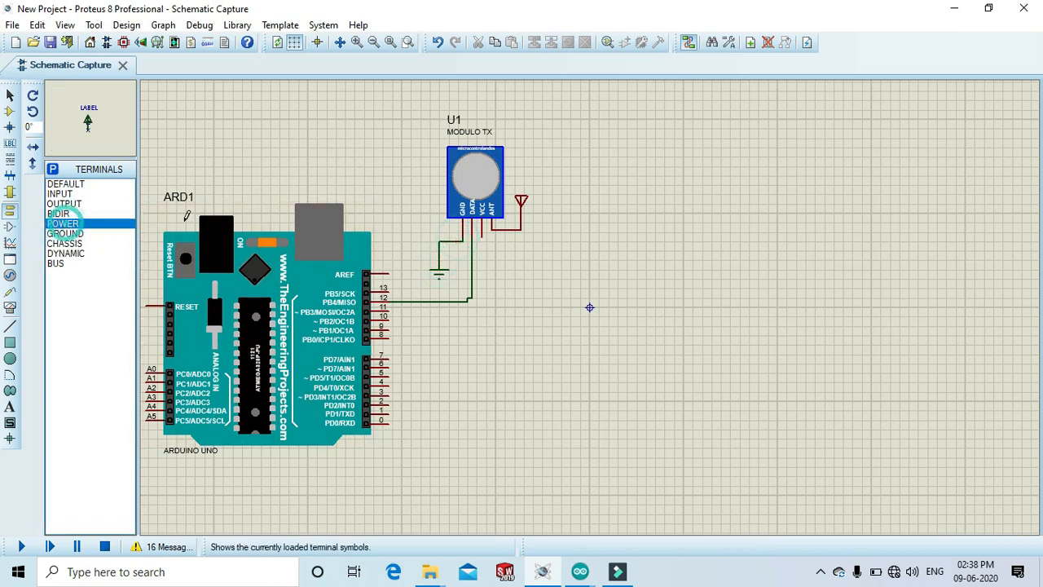
left_click(33, 97)
left_click(34, 97)
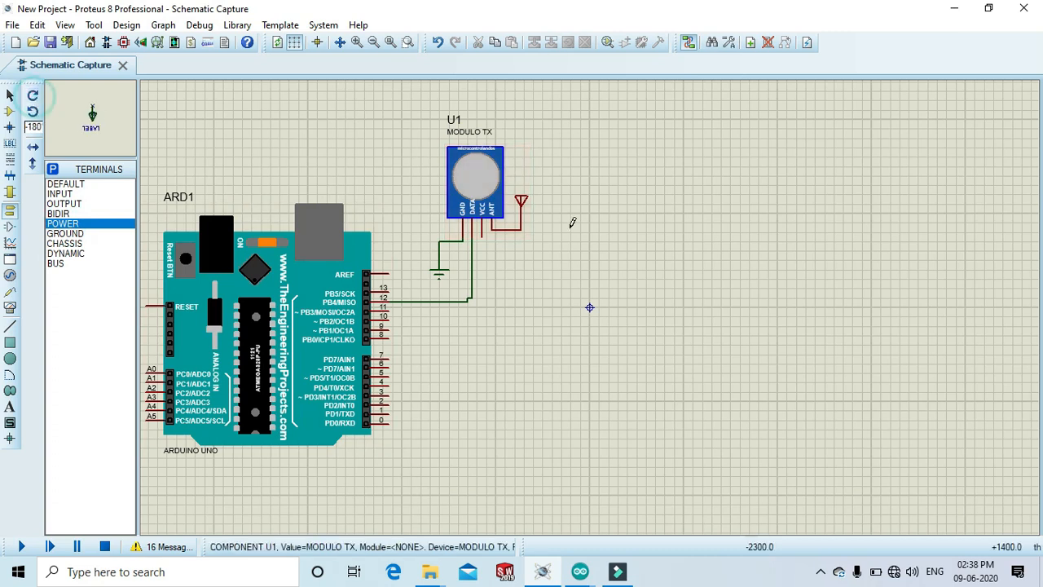
left_click(534, 260)
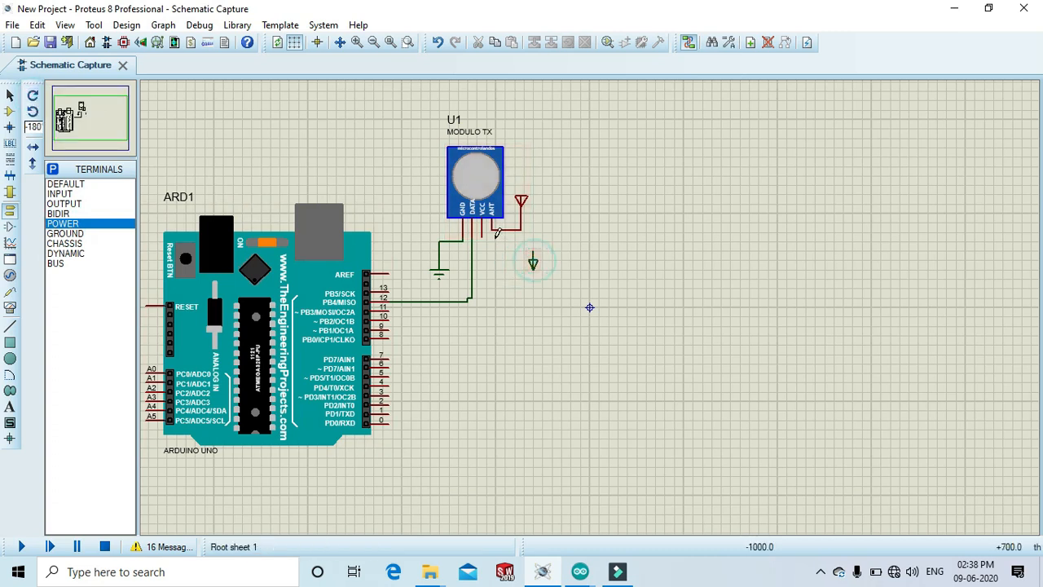
left_click(482, 235)
left_click(534, 244)
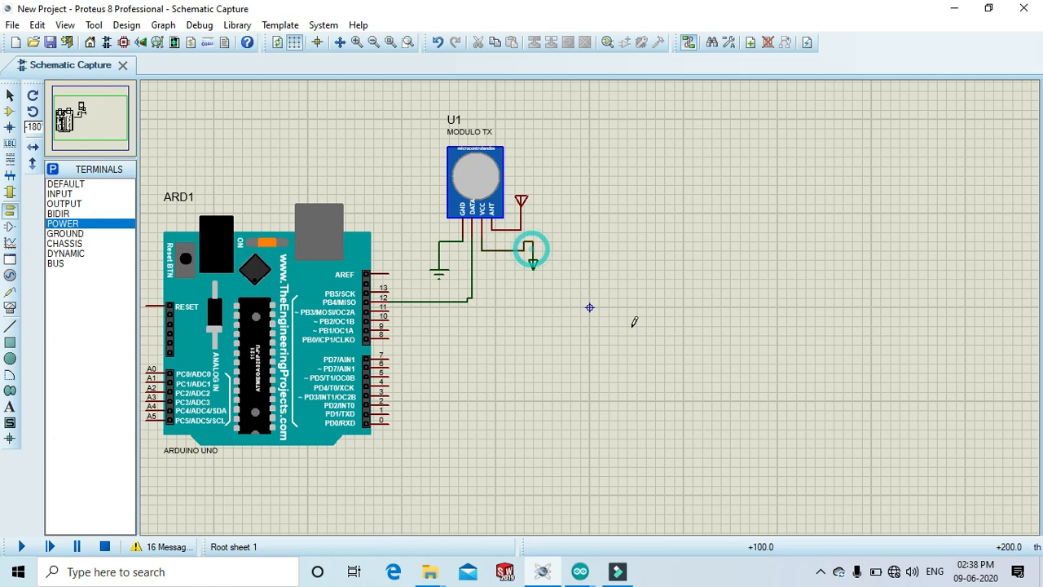
Add LED-RED and LED-BIRG from the device library to the device list.
left_click(11, 95)
left_click(10, 111)
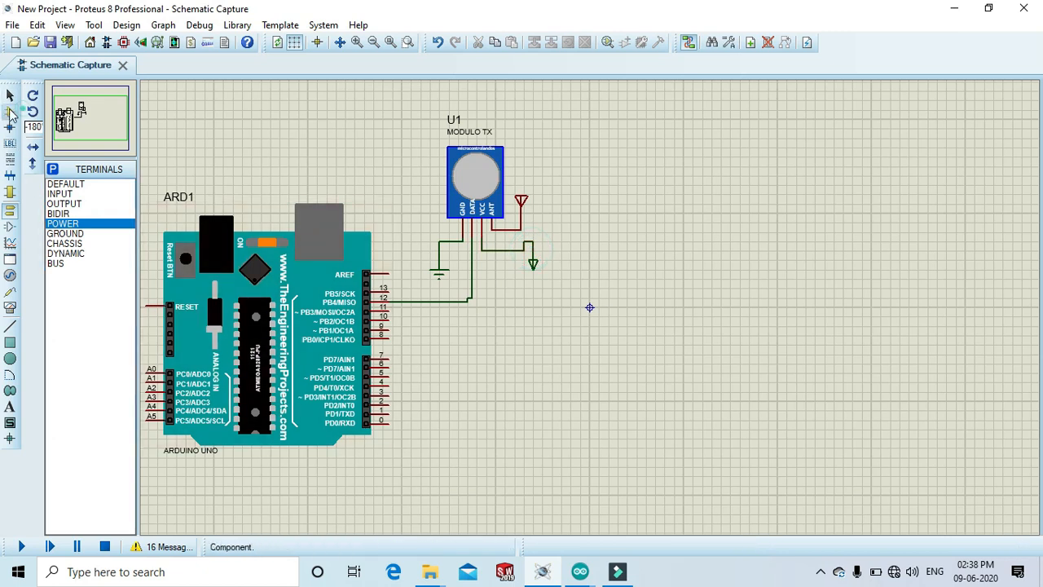
left_click(52, 170)
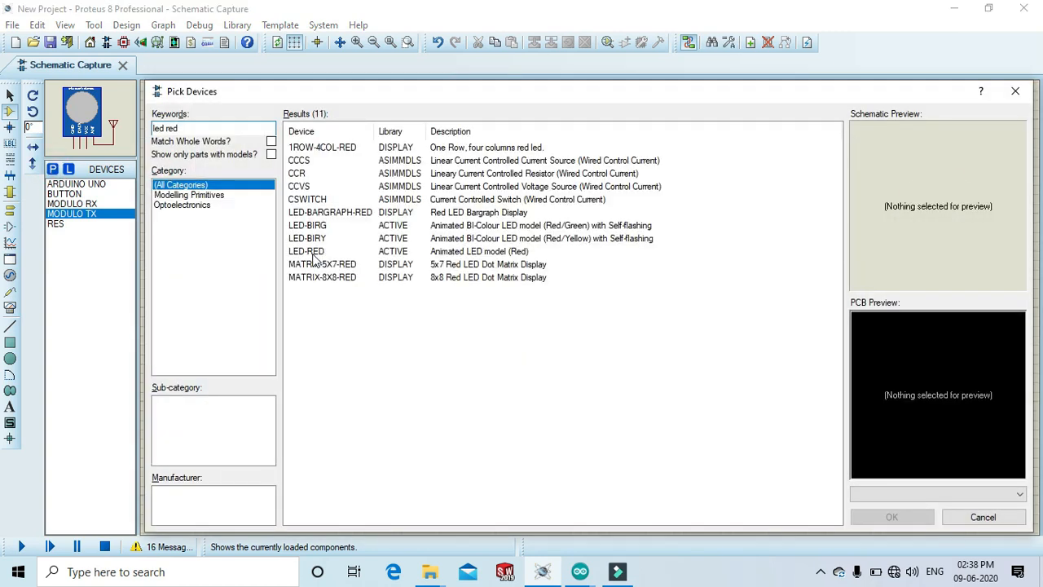
left_click(308, 251)
left_click(897, 517)
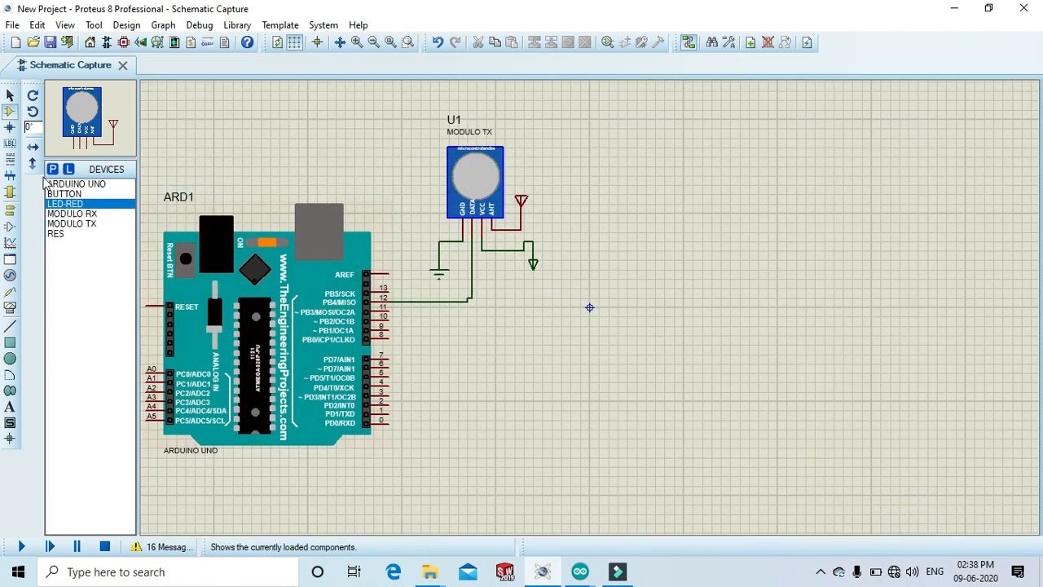
left_click(52, 169)
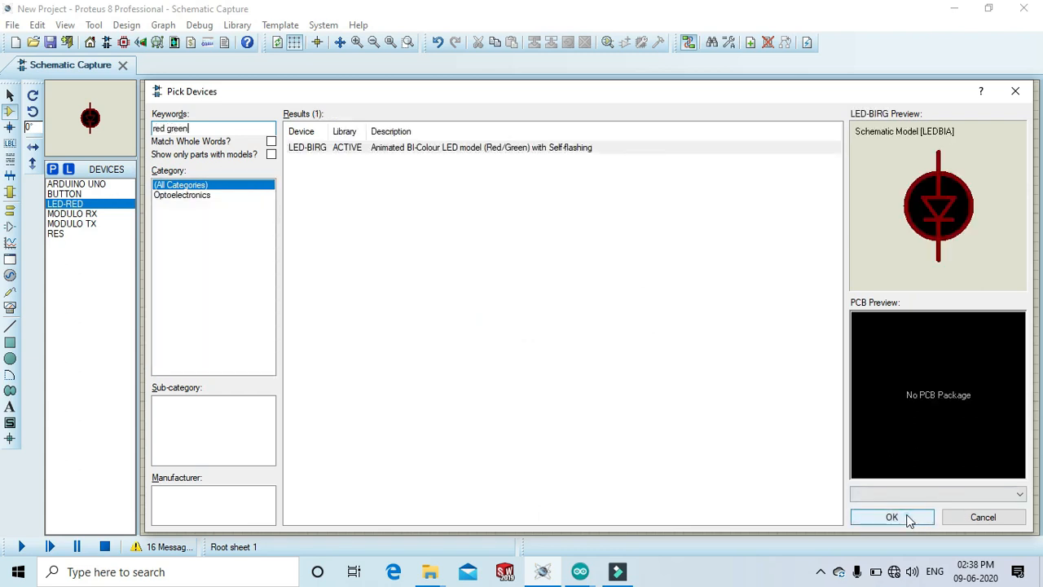
left_click(893, 517)
Place the red LED rotated 270° right of the Arduino and wire its anode to pin 13.
left_click(73, 214)
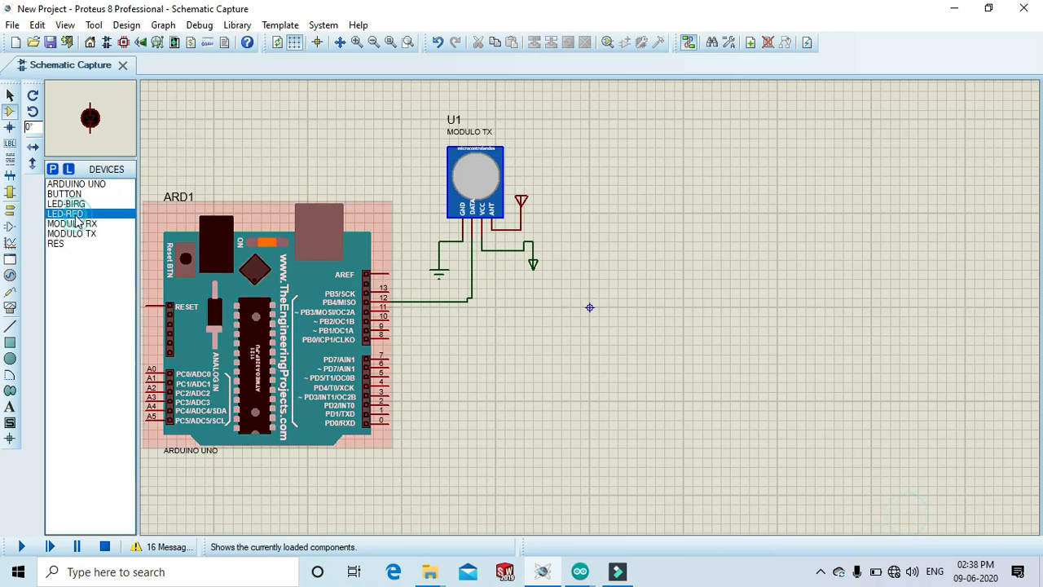
left_click(31, 94)
left_click(32, 94)
left_click(32, 95)
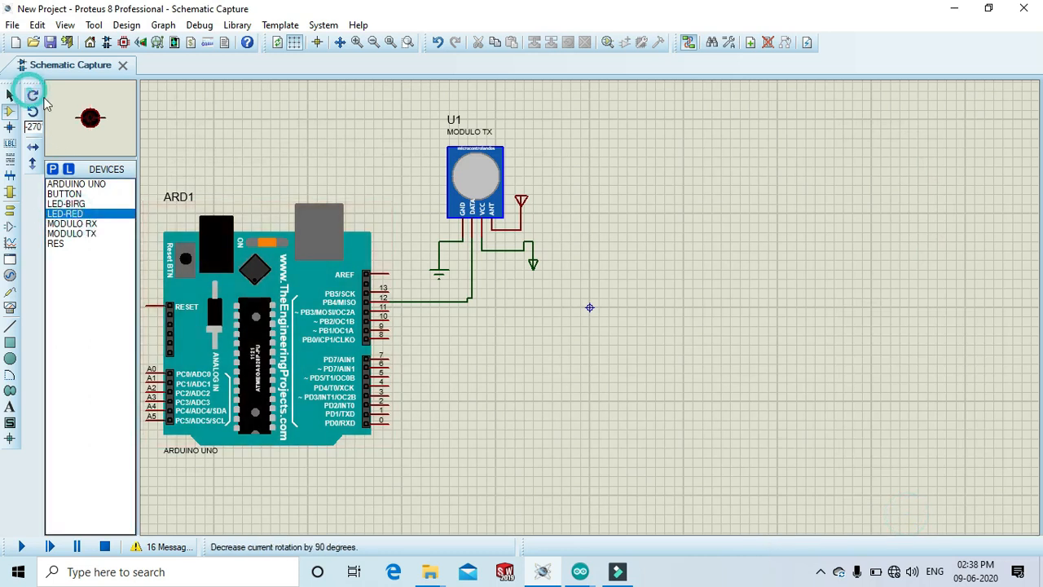
left_click(516, 293)
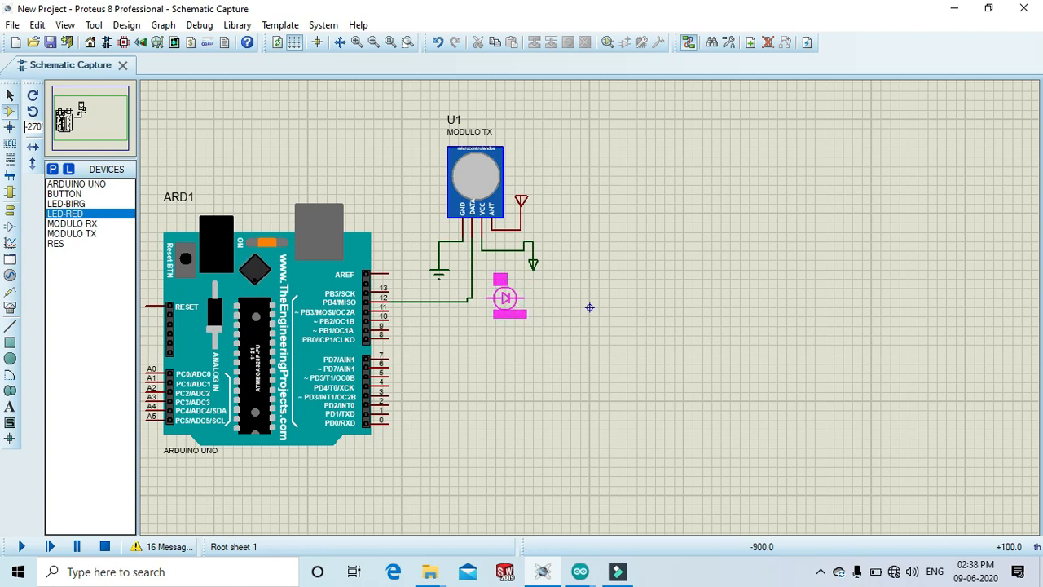
left_click(514, 298)
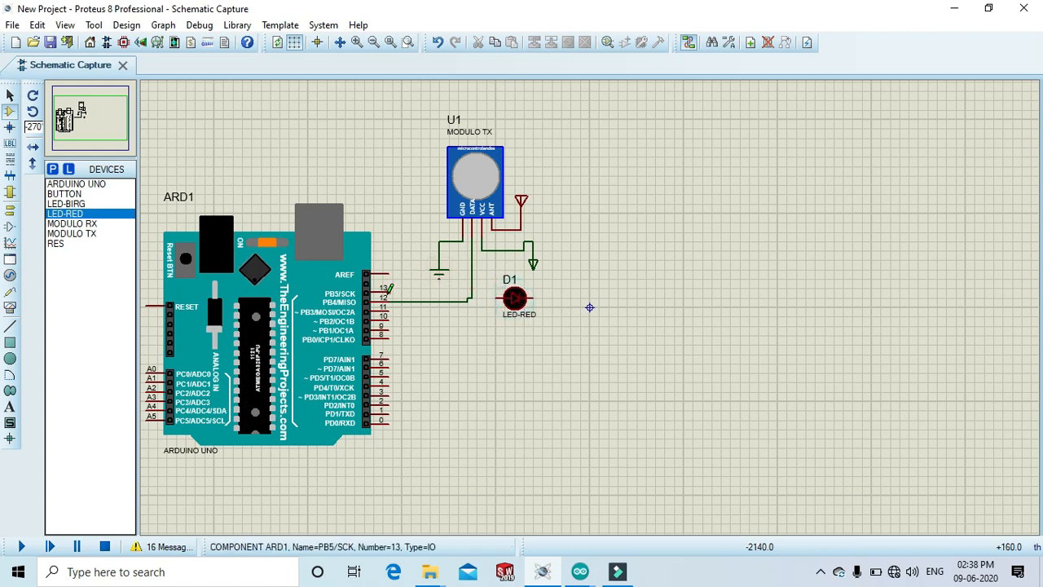
left_click(390, 288)
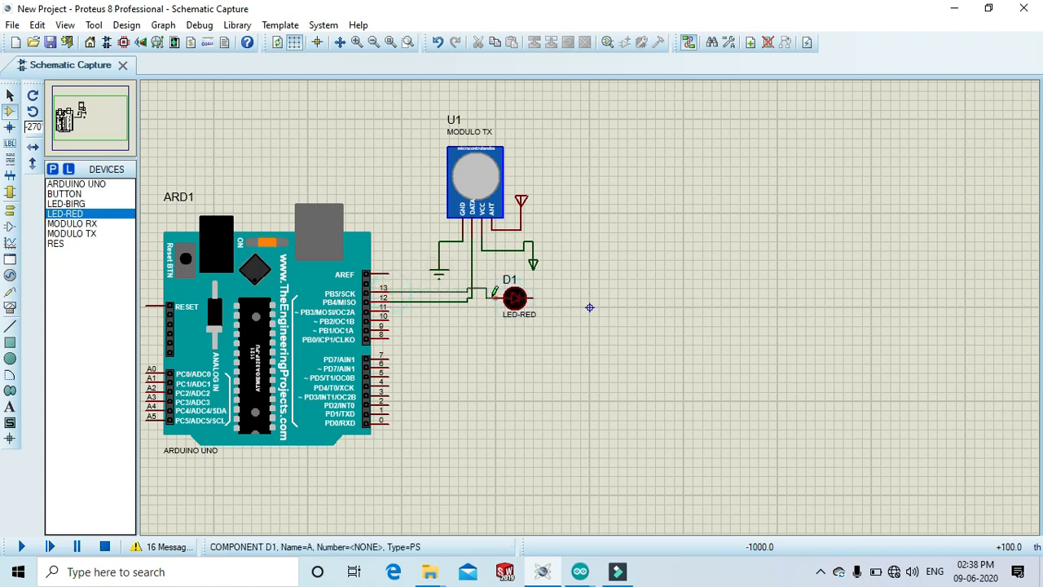
left_click(499, 294)
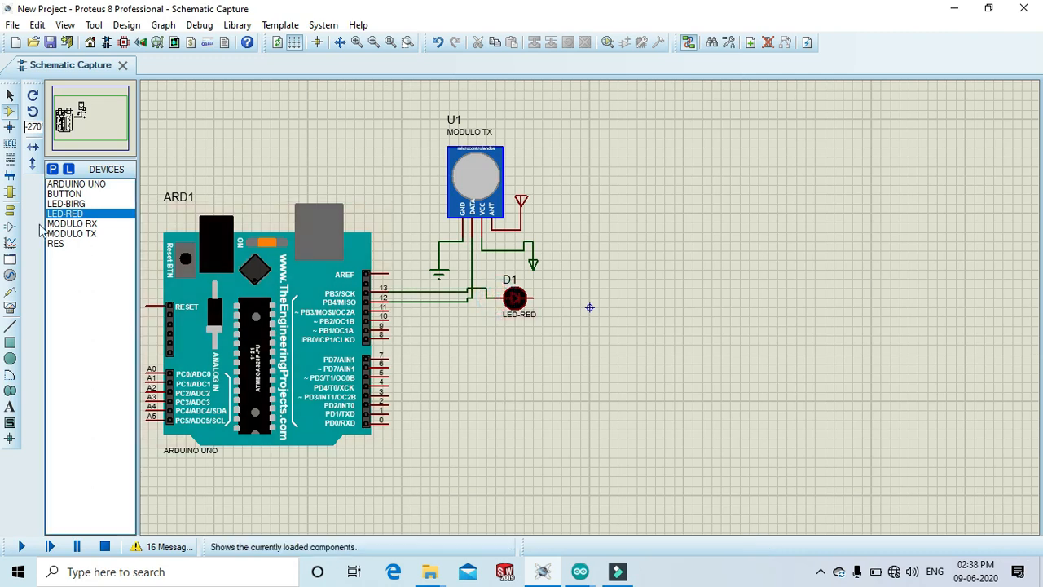
Add a ground terminal below the LED and wire it to the LED's cathode.
left_click(10, 211)
left_click(69, 234)
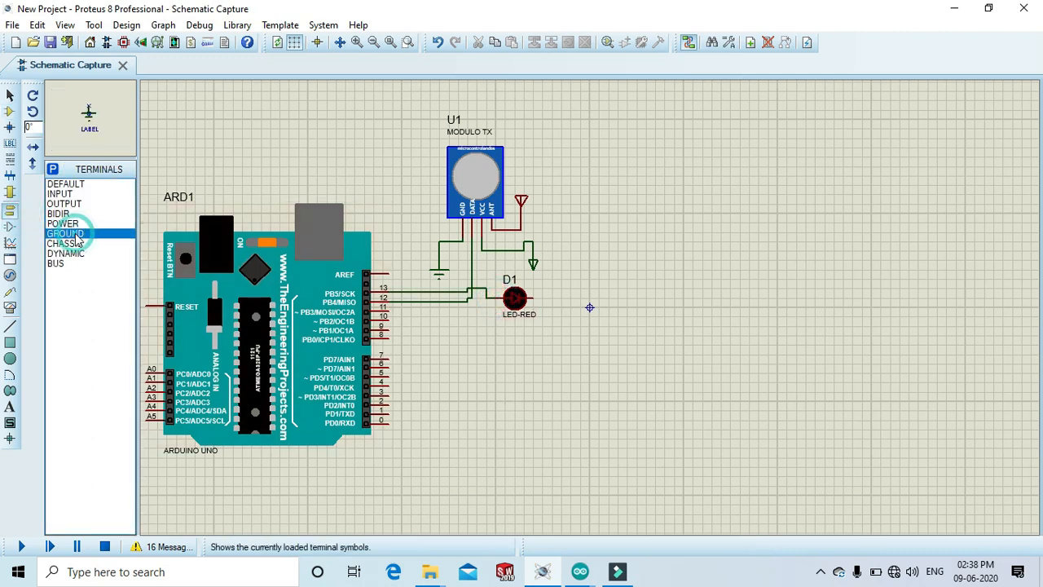
left_click(561, 320)
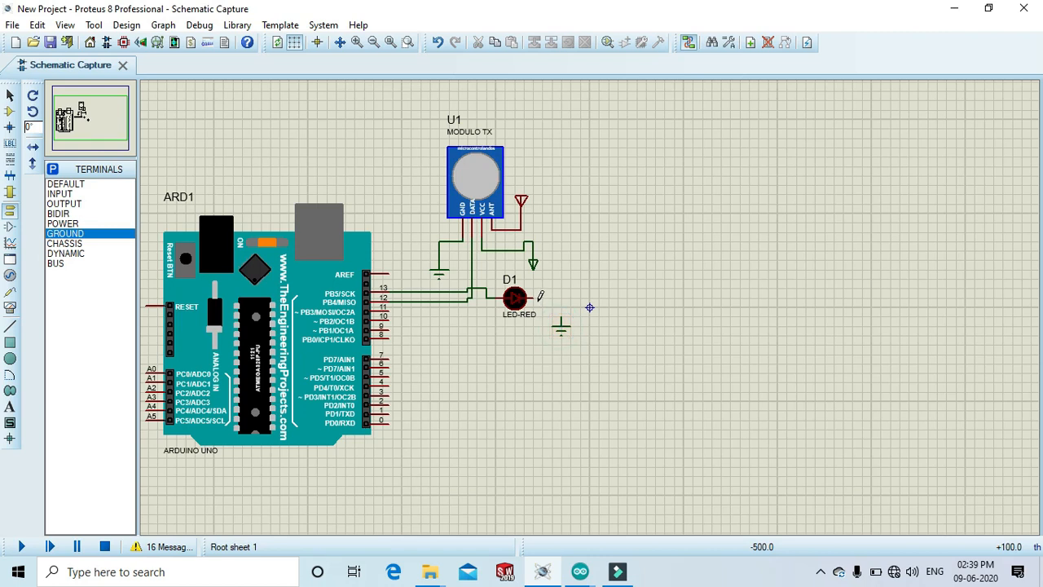
left_click(537, 299)
left_click(561, 321)
Place the button below the LED and wire its left terminal to Arduino pin 2.
left_click(9, 111)
left_click(65, 194)
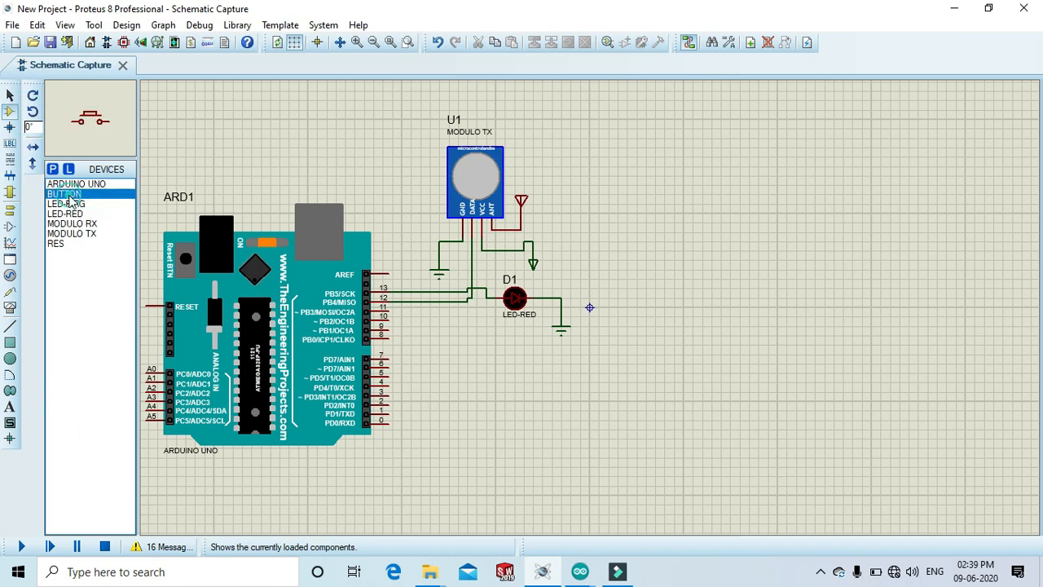
left_click(516, 371)
left_click(510, 371)
left_click(389, 402)
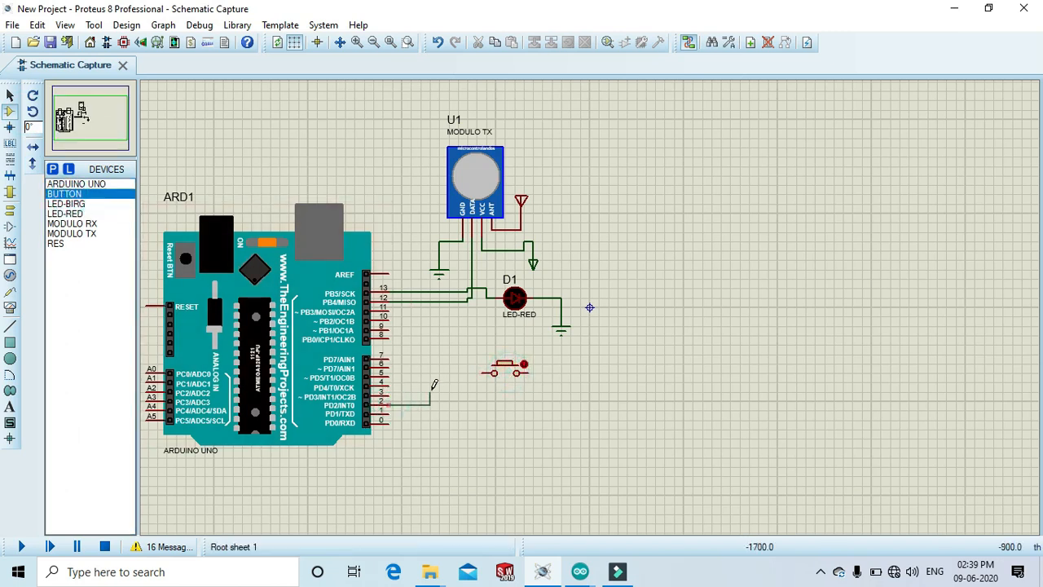
left_click(494, 372)
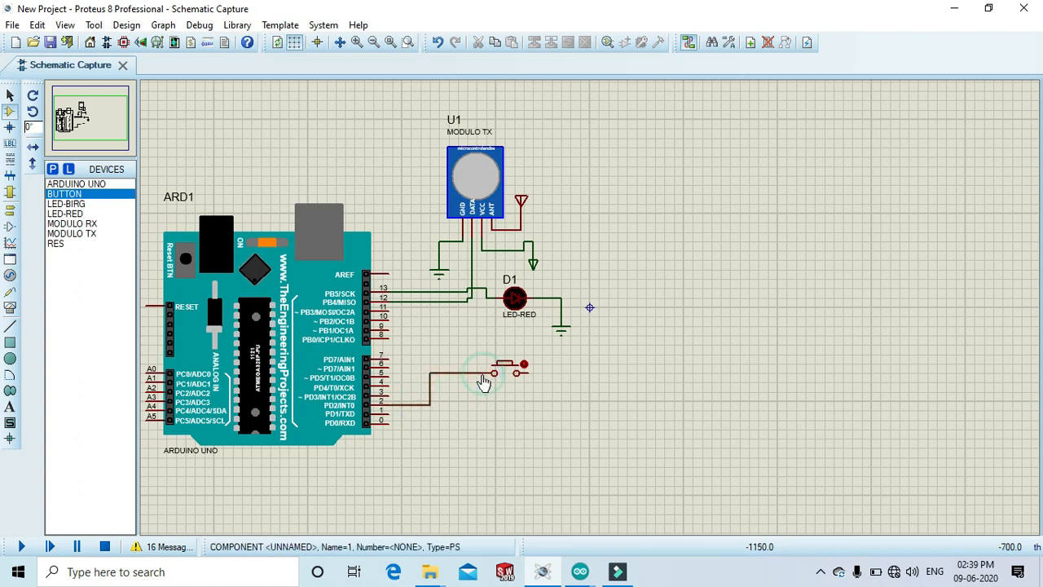
Place a vertical resistor below the button on the pin 2 wire.
left_click(61, 244)
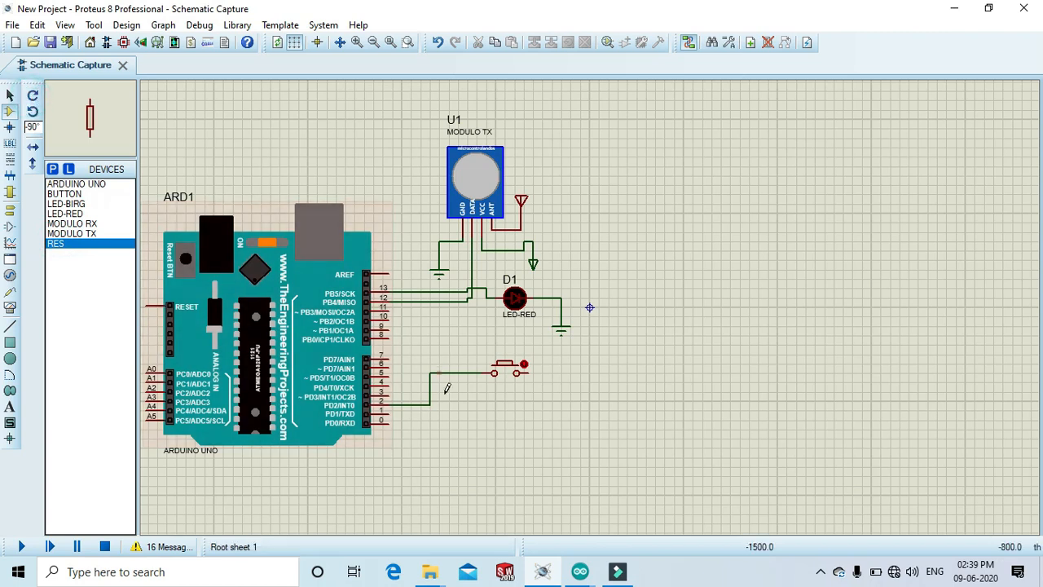
left_click(470, 405)
left_click(467, 409)
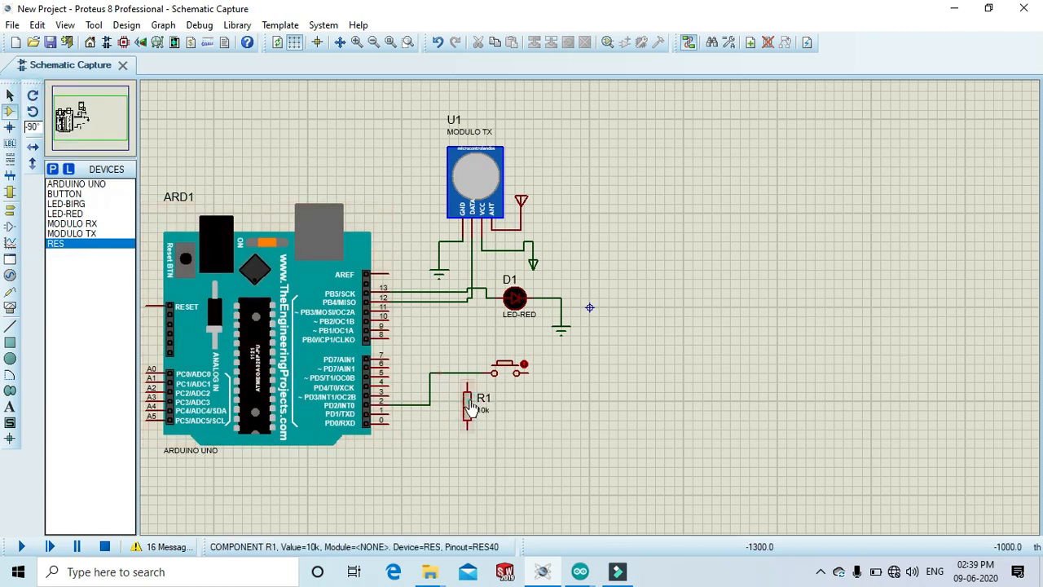
Join the resistor's top to the pin 2 wire and add a ground terminal connected below the resistor.
left_click(468, 374)
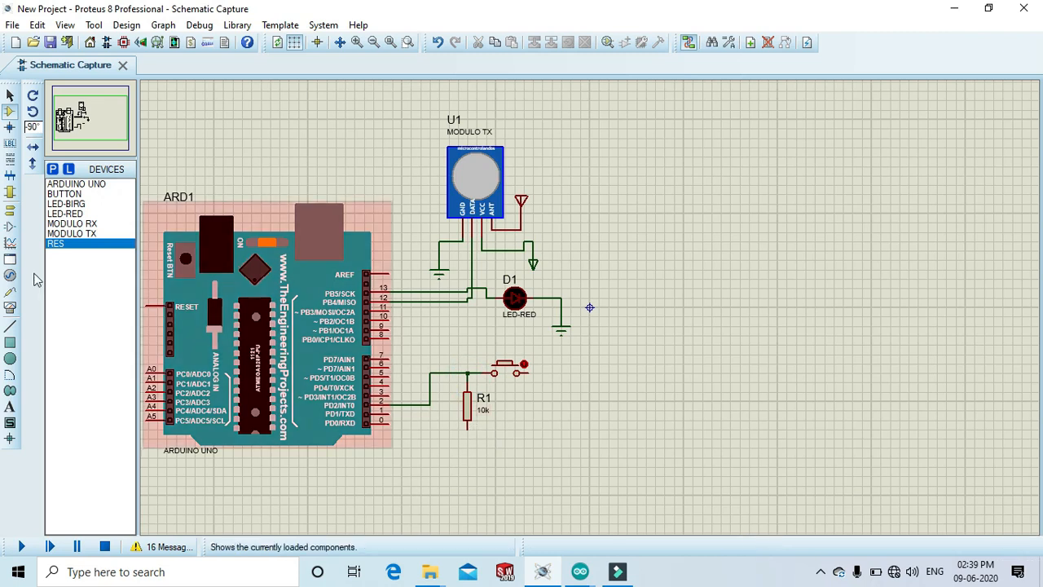
left_click(10, 208)
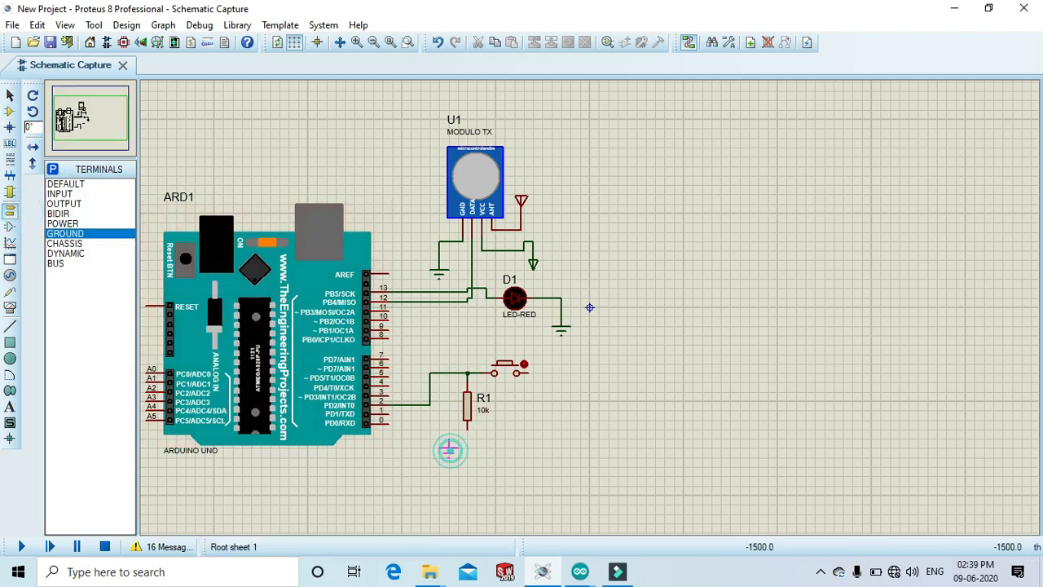
left_click(467, 453)
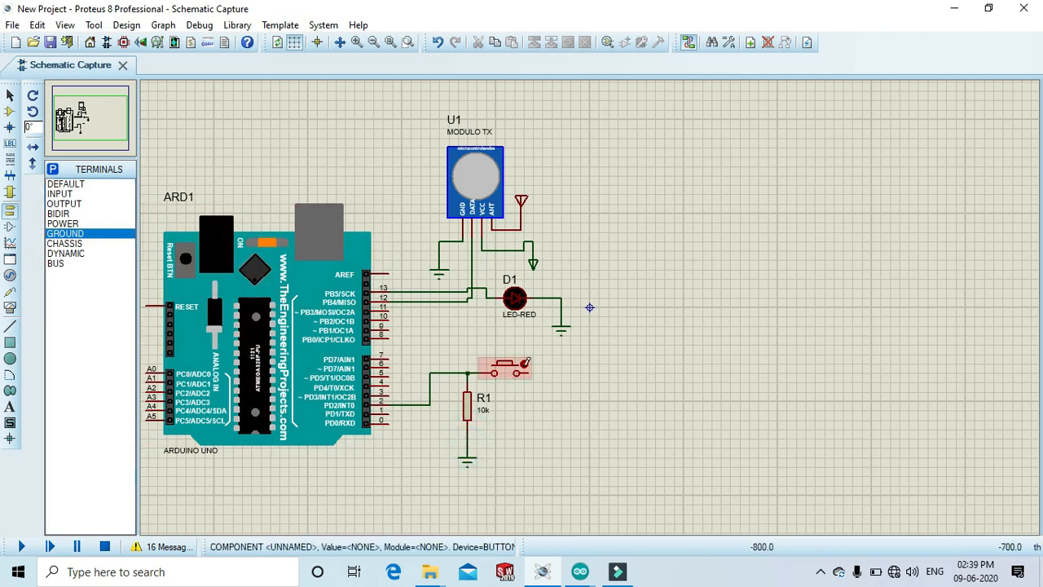
Place a power terminal rotated 180° right of the button and wire it to the button's right terminal.
left_click(62, 223)
left_click(33, 94)
left_click(33, 94)
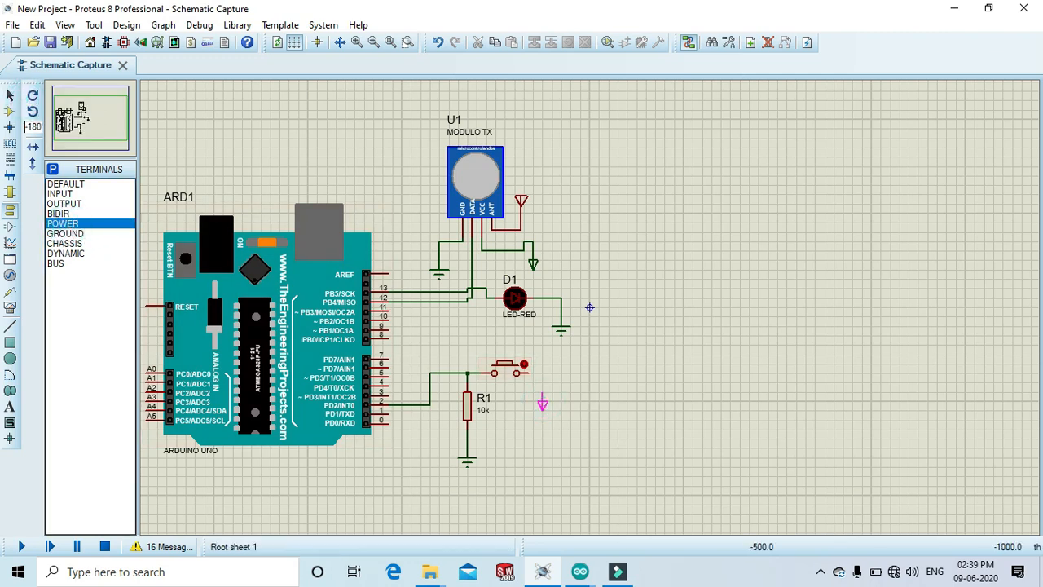
left_click(551, 394)
left_click(528, 373)
left_click(552, 389)
Place a second Arduino Uno to the right of the transmitter circuit.
left_click(12, 112)
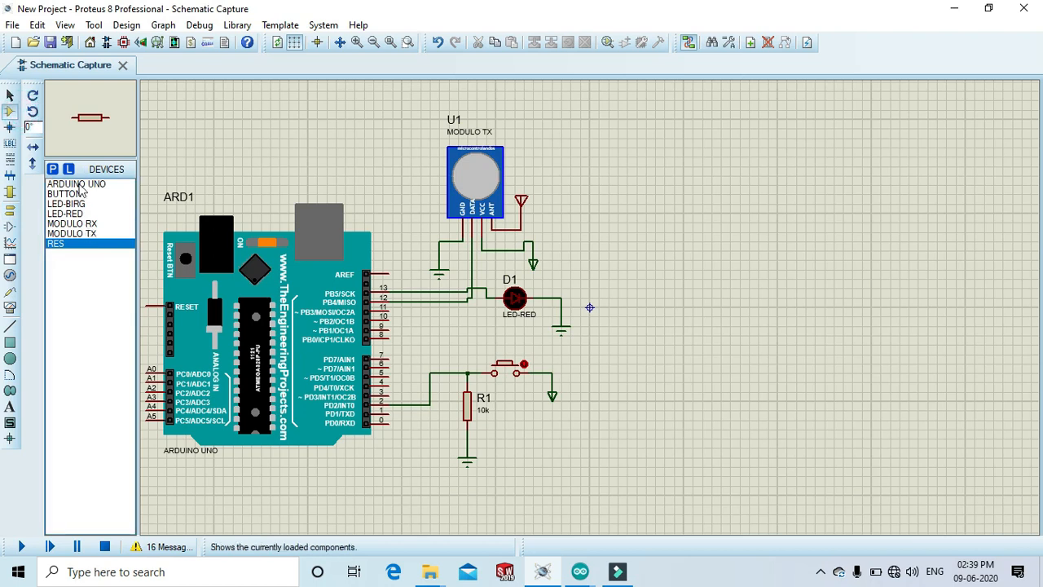
left_click(77, 184)
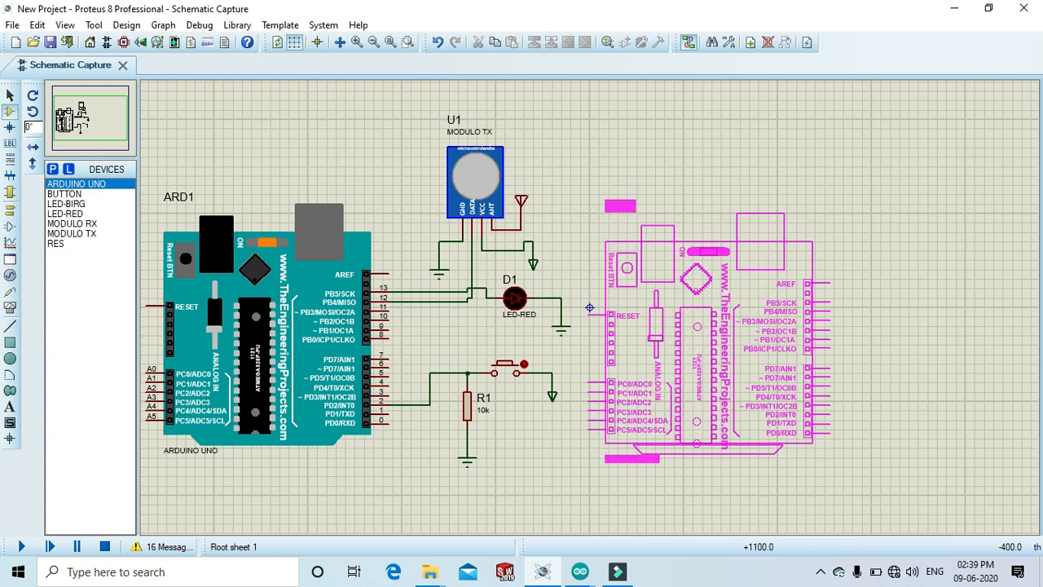
left_click(717, 326)
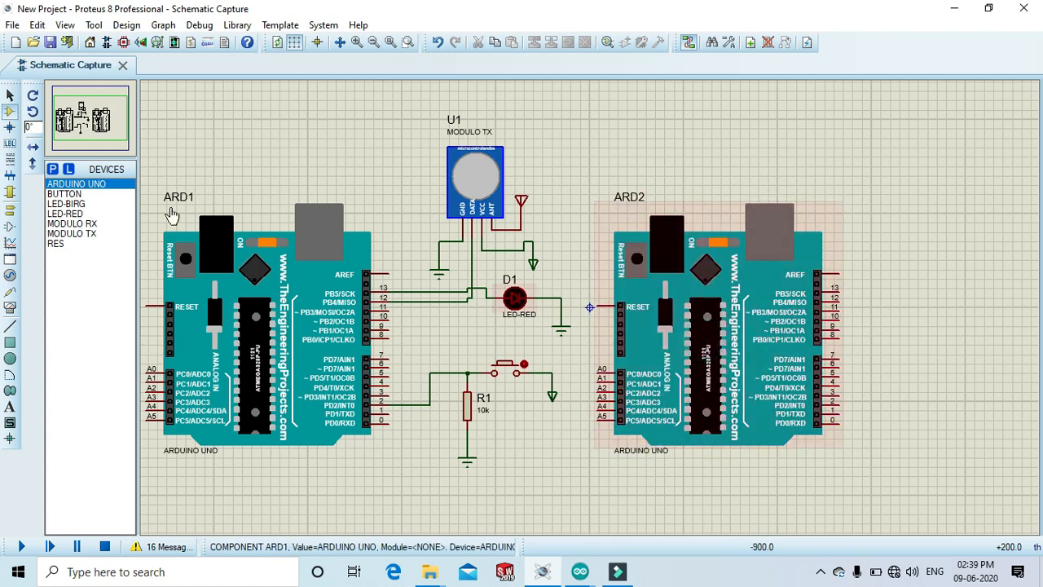
Place the MODULO RX receiver module above and to the right of the second Arduino.
left_click(91, 225)
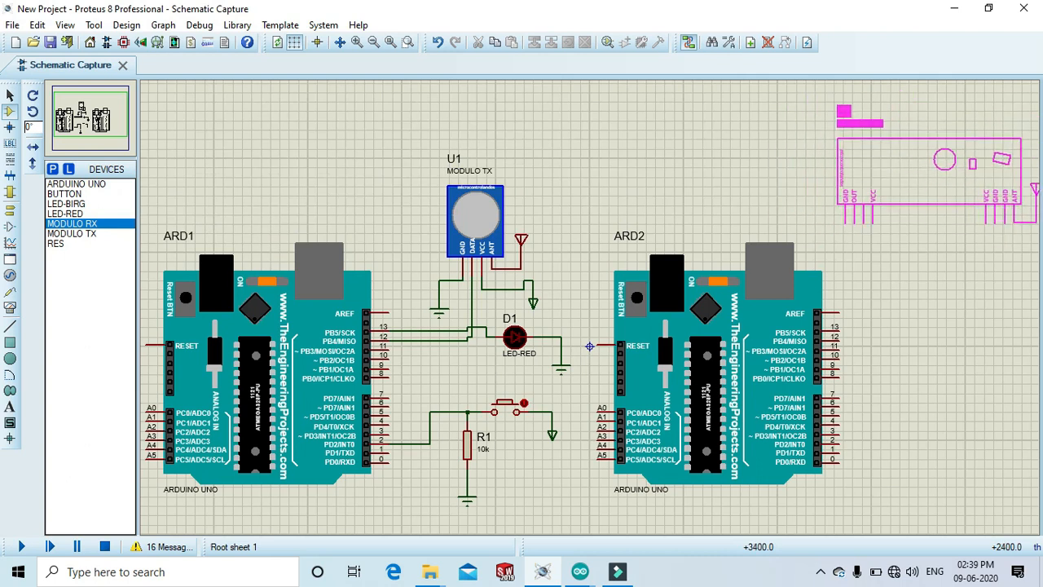
left_click(888, 116)
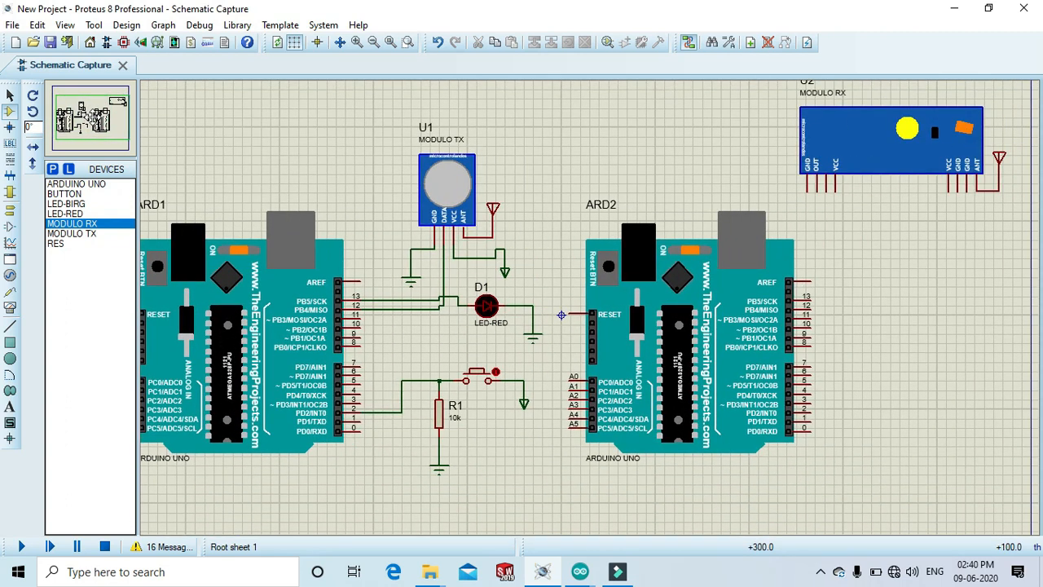
scroll(587, 307, "left", 1)
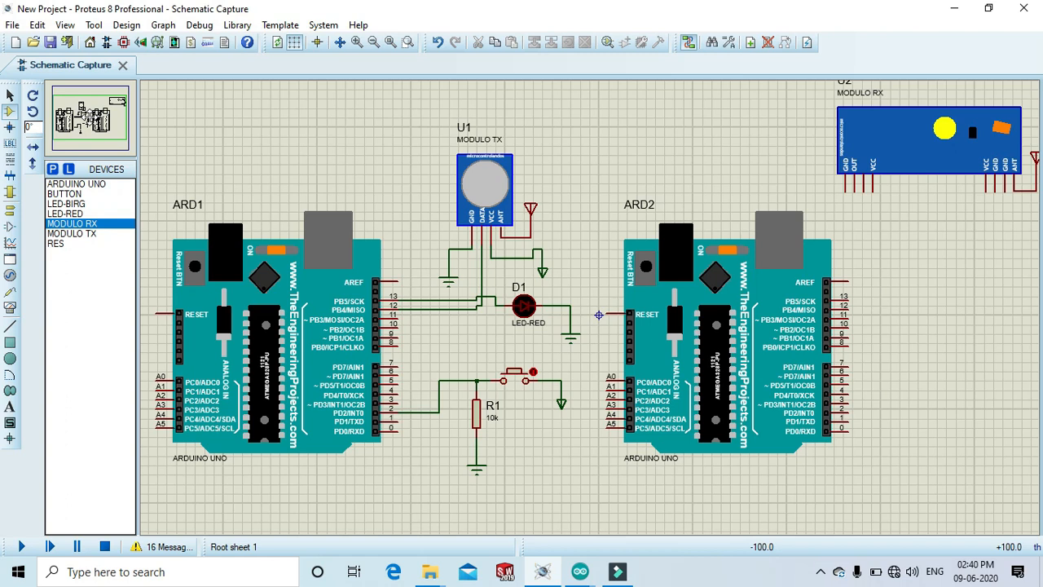
left_click(84, 118)
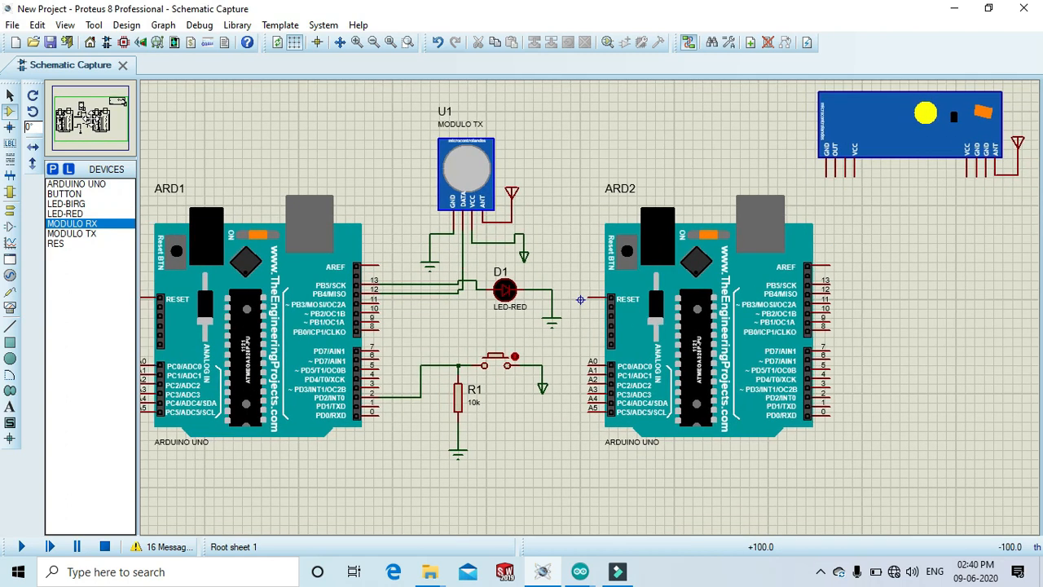
left_click(90, 119)
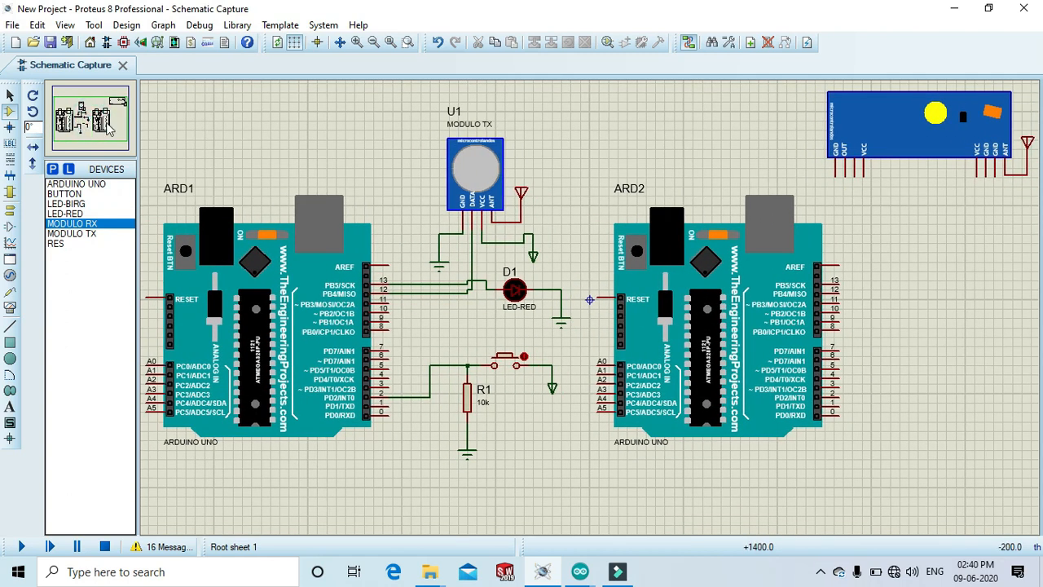
Move the second Arduino slightly lower below the receiver module.
left_click(835, 174)
right_click(842, 204)
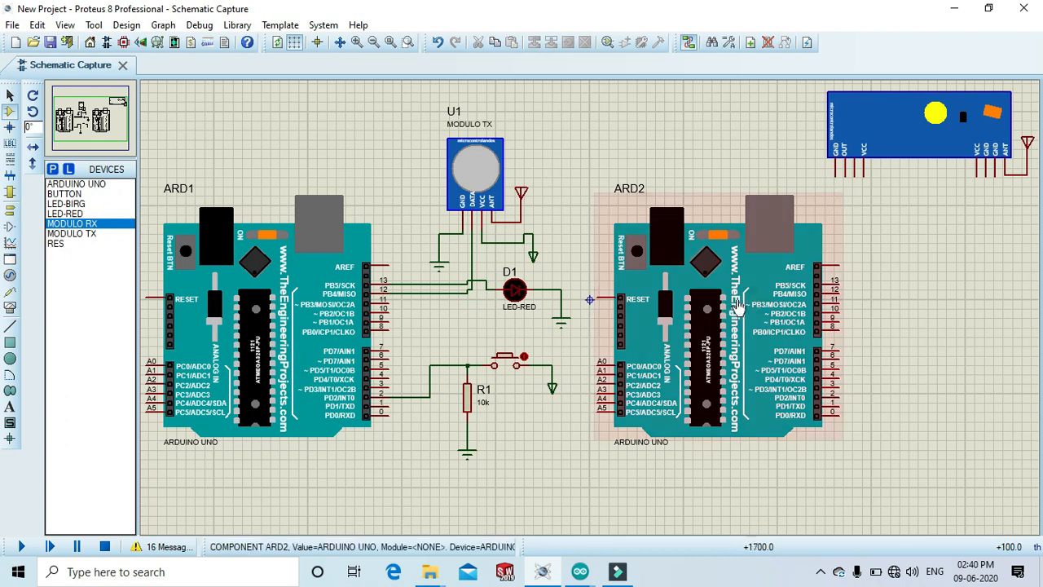
left_click(736, 300)
left_click_drag(736, 300, 736, 338)
Wire the receiver's two GND pins together and its two VCC pins together.
left_click(809, 184)
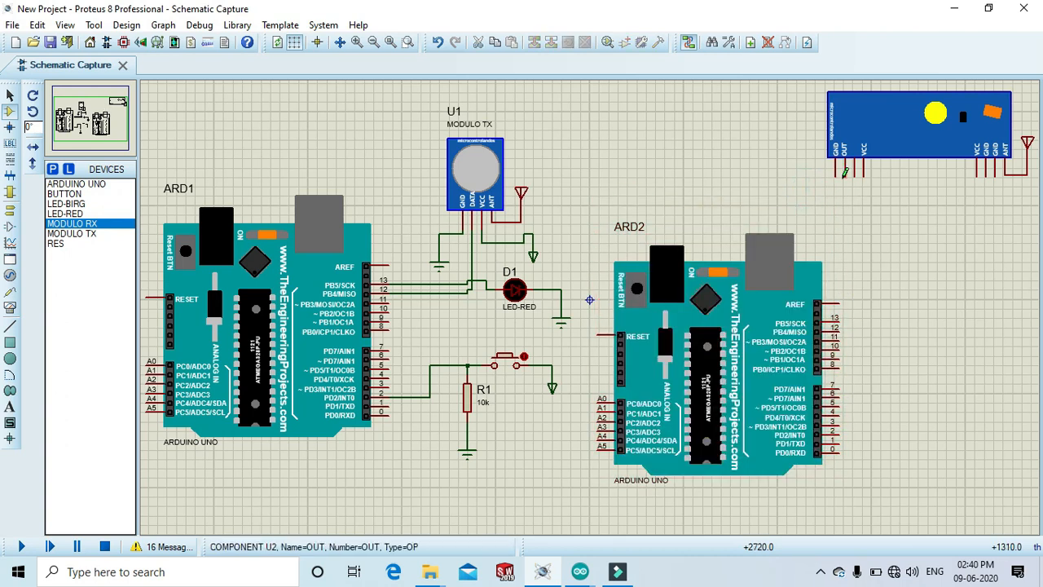
left_click(835, 174)
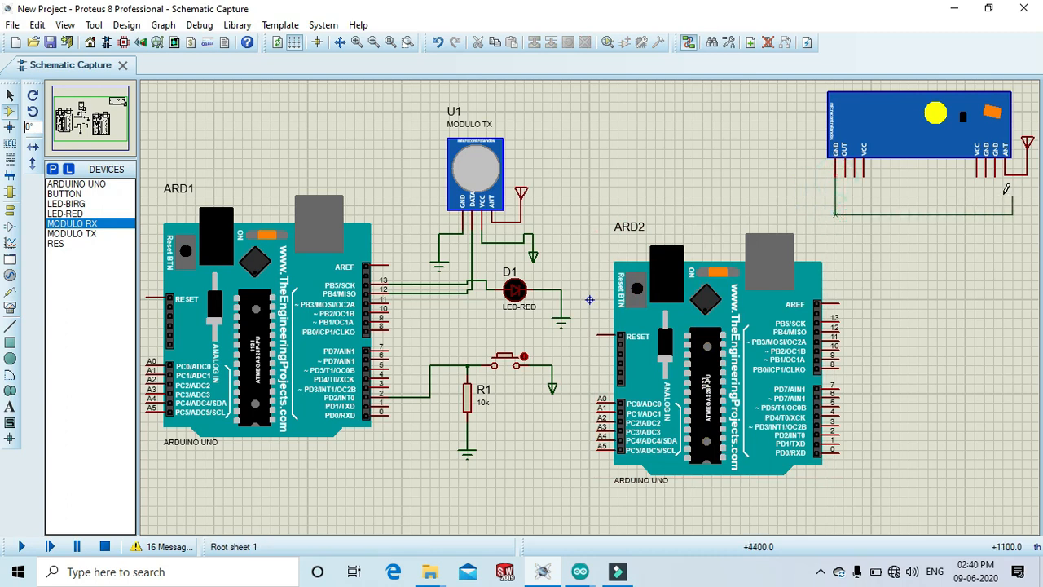
left_click(987, 171)
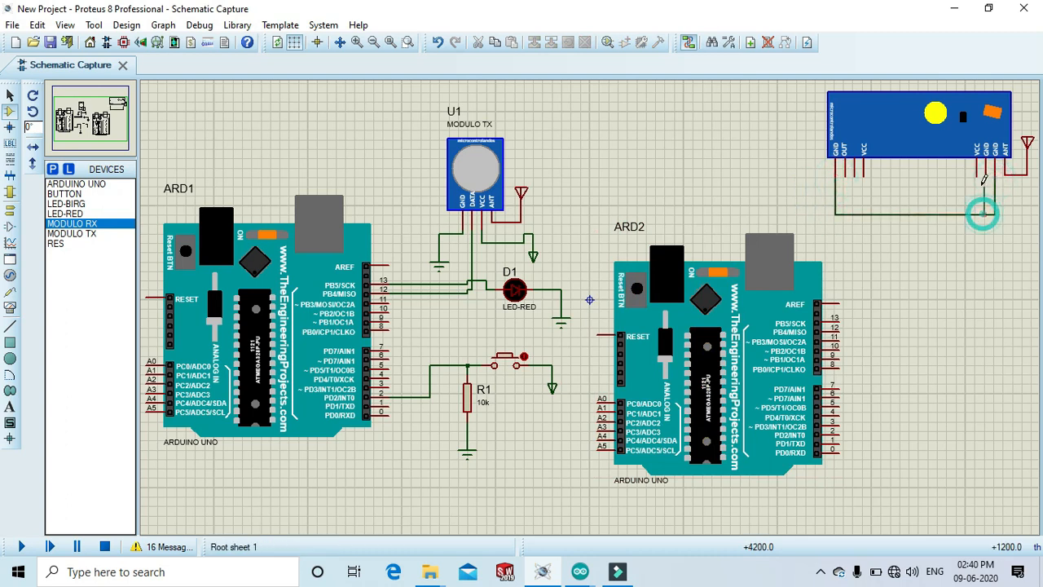
left_click(864, 173)
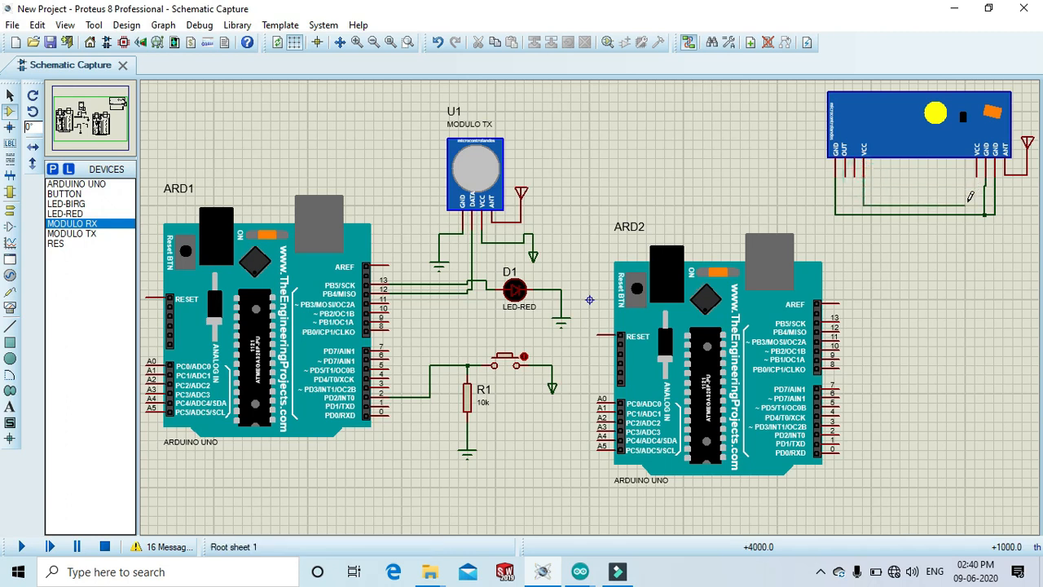
left_click(979, 173)
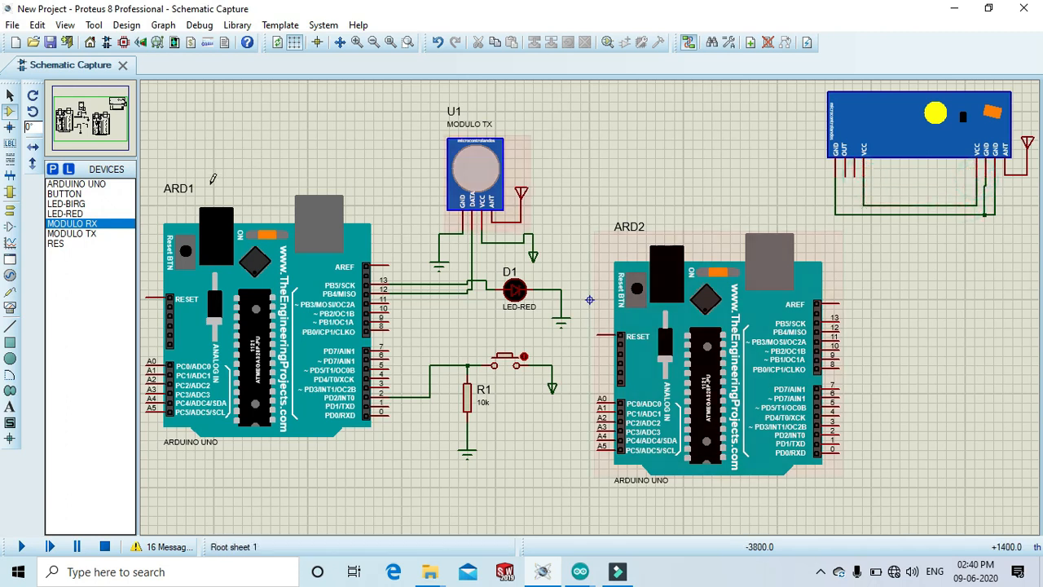
Add a ground terminal connected to the receiver's GND wire.
left_click(10, 213)
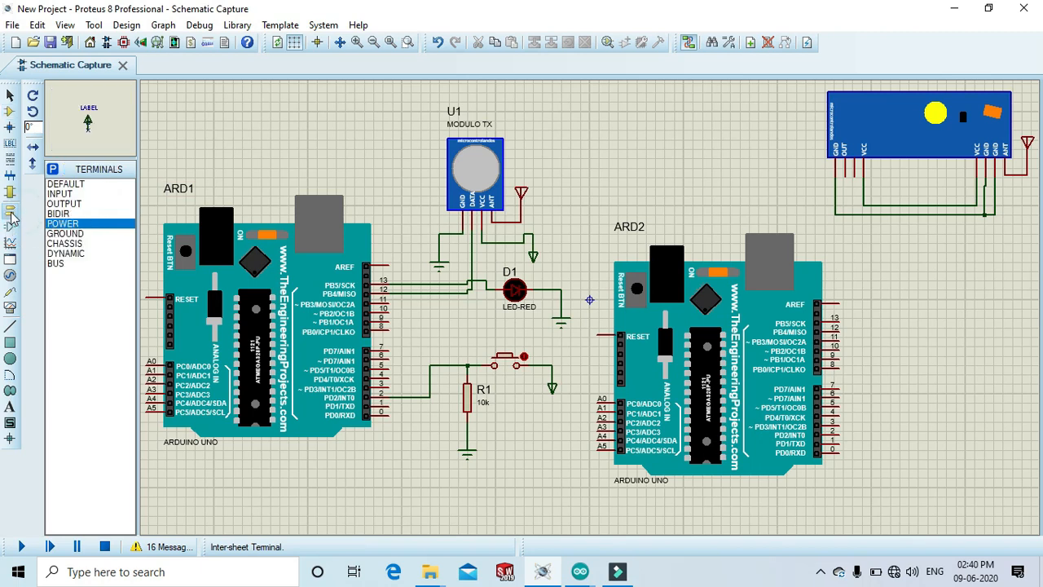
left_click(72, 234)
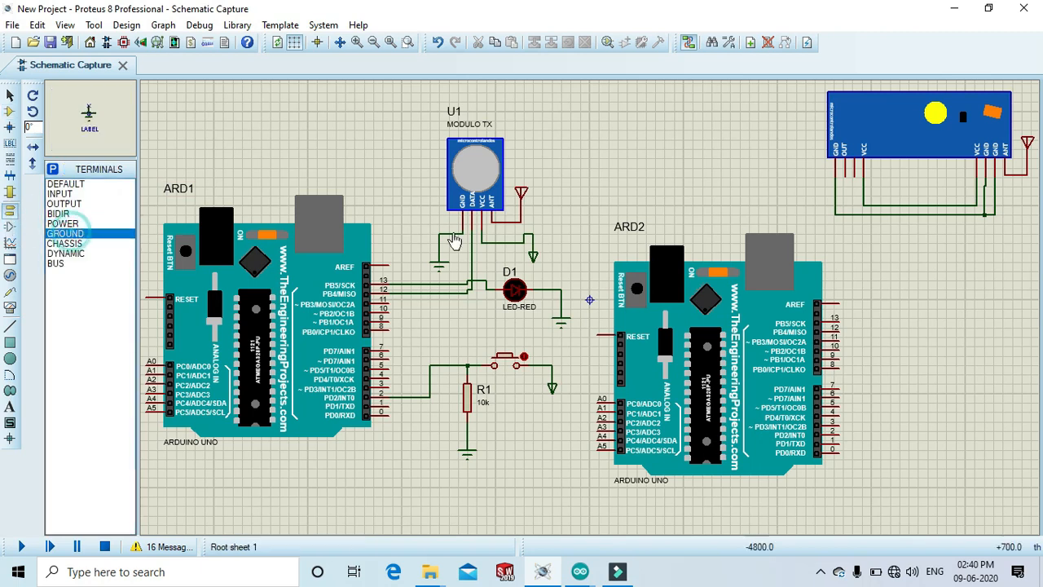
left_click(880, 238)
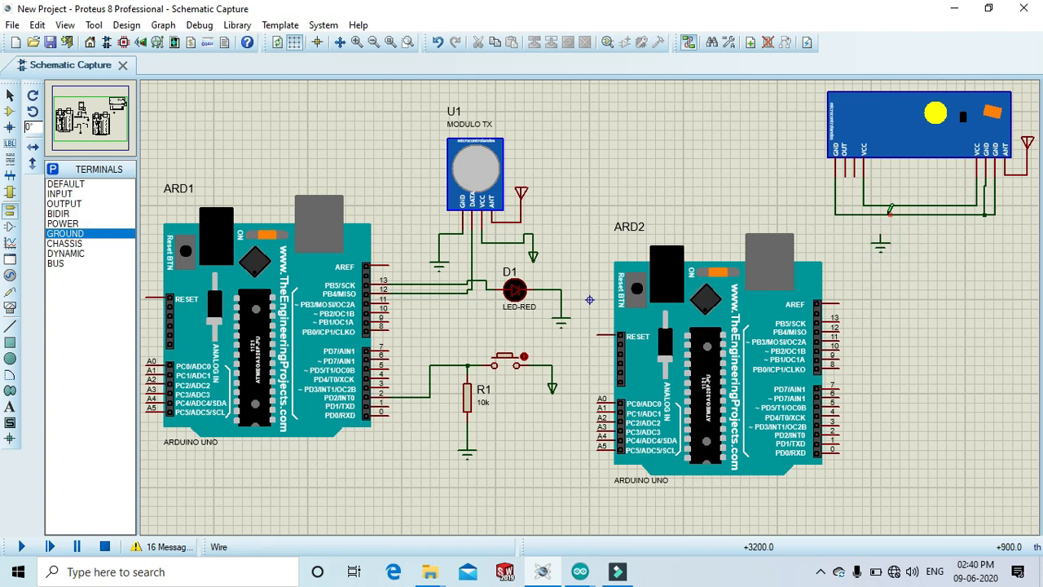
Add a power terminal rotated 180° connected to the receiver's VCC wire.
left_click(63, 224)
left_click(34, 97)
left_click(34, 96)
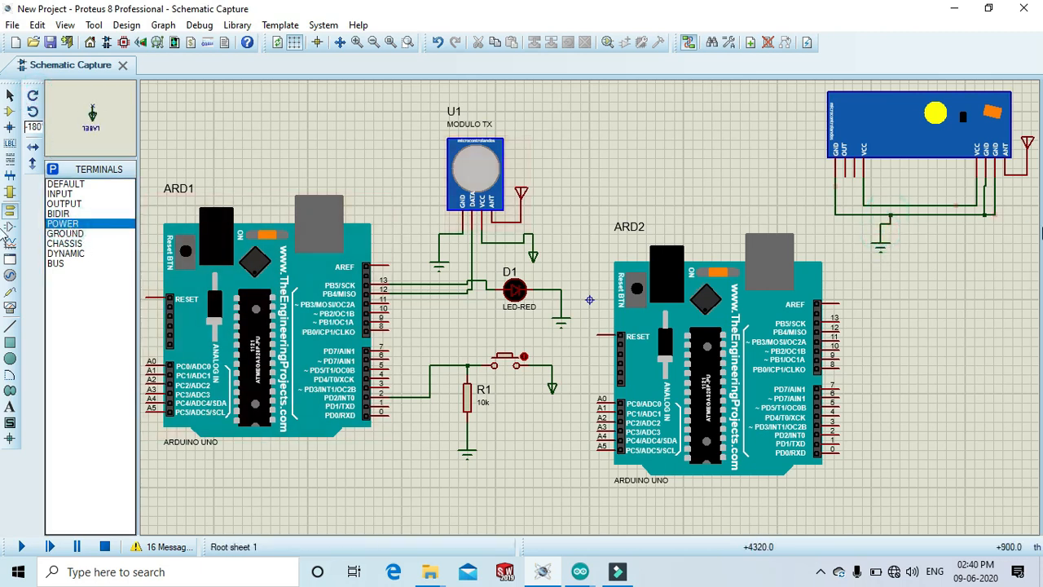
left_click(944, 231)
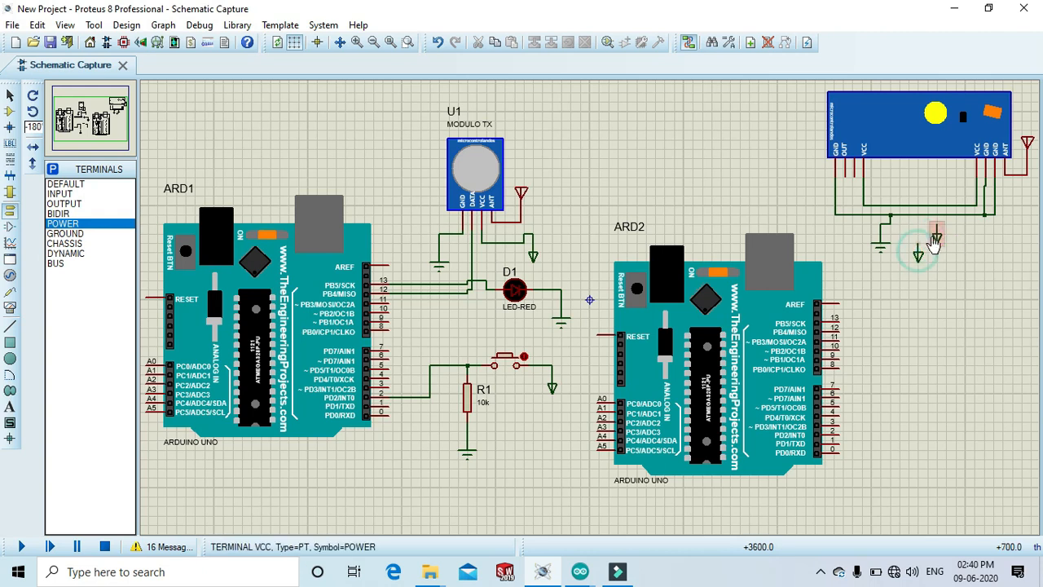
right_click(935, 237)
Wire the receiver's data output pin to pin 12 of the second Arduino.
left_click(824, 274)
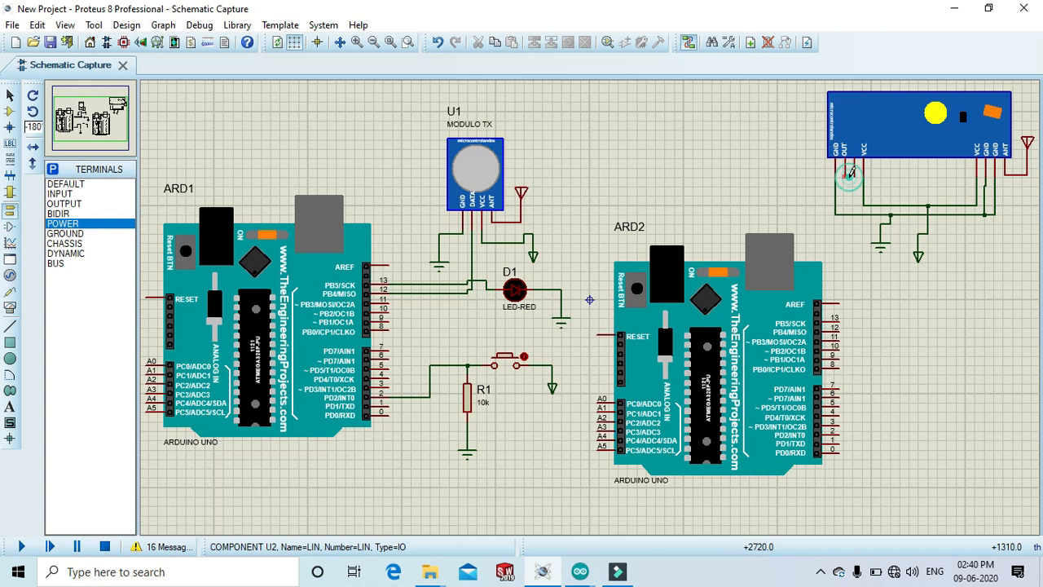
left_click(804, 194)
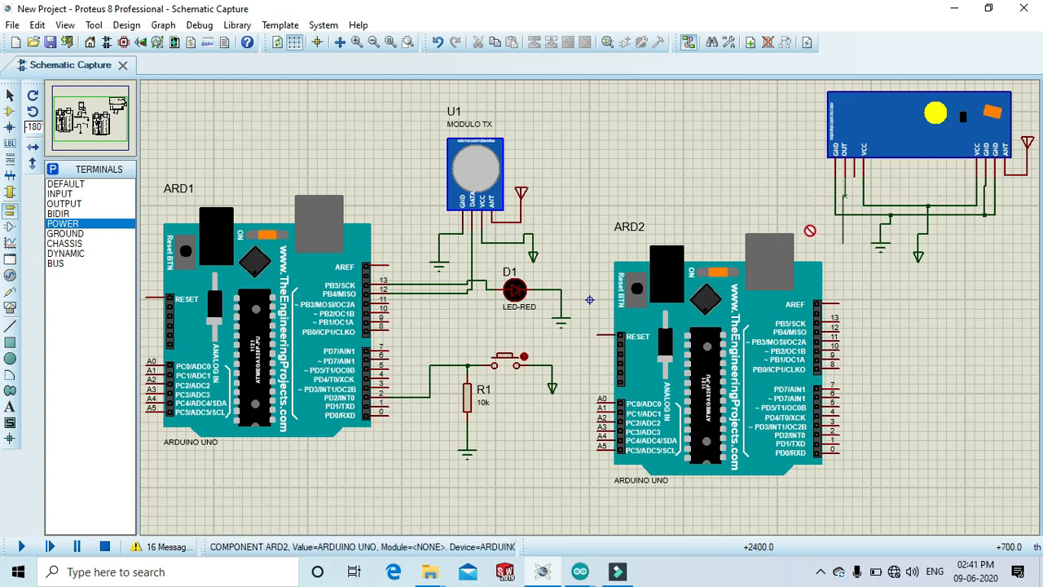
left_click(799, 197)
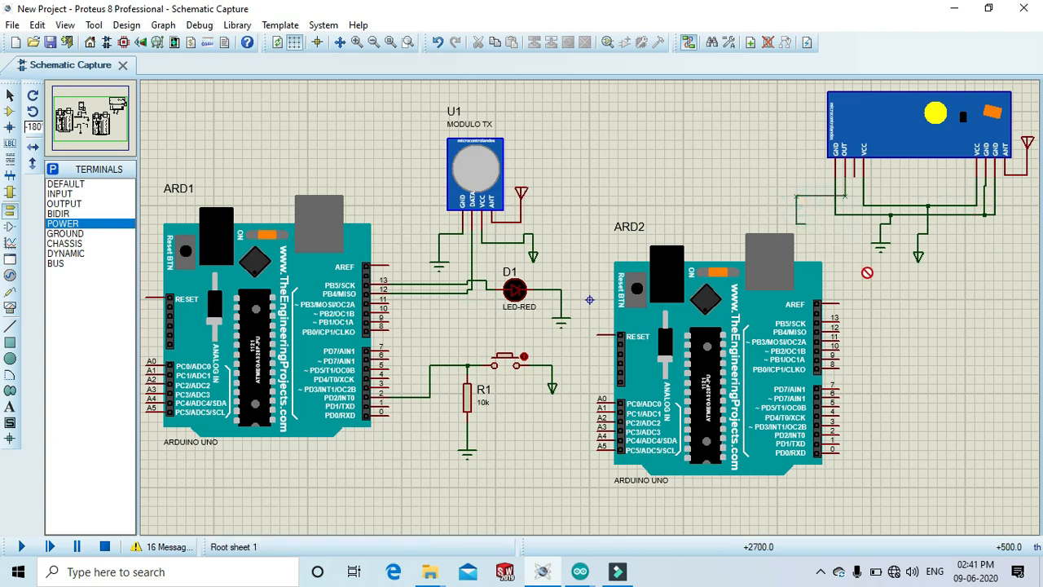
left_click(876, 327)
left_click(842, 328)
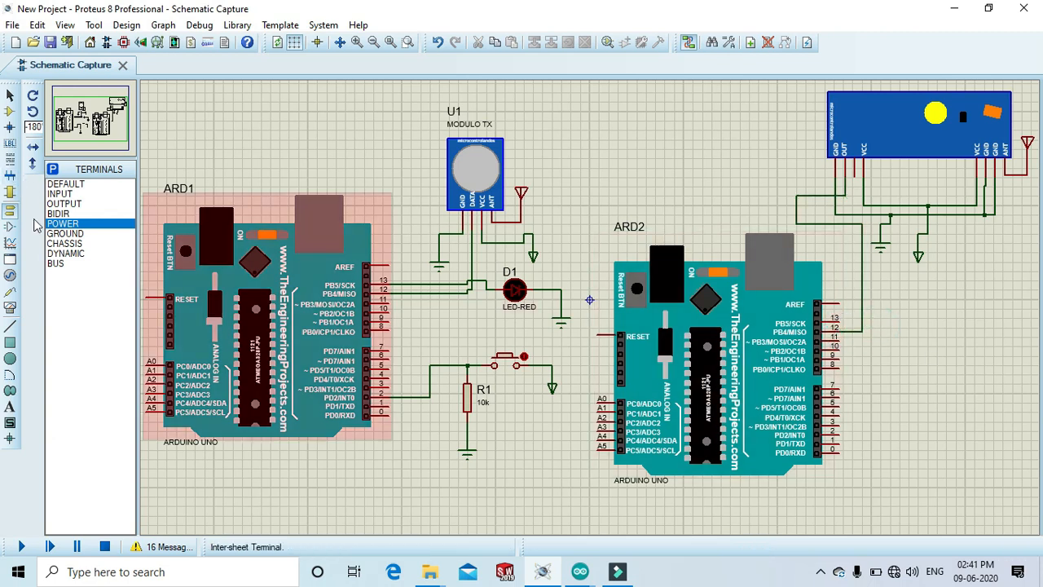
Place a red LED rotated 270° right of the second Arduino and wire it to pin 13.
left_click(10, 114)
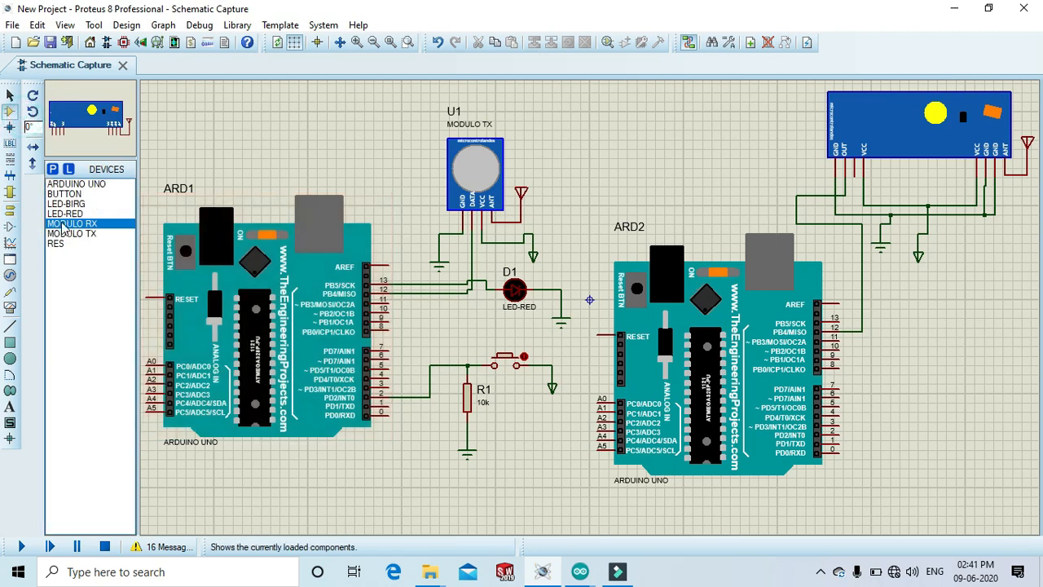
left_click(64, 213)
left_click(34, 96)
left_click(34, 96)
left_click(35, 95)
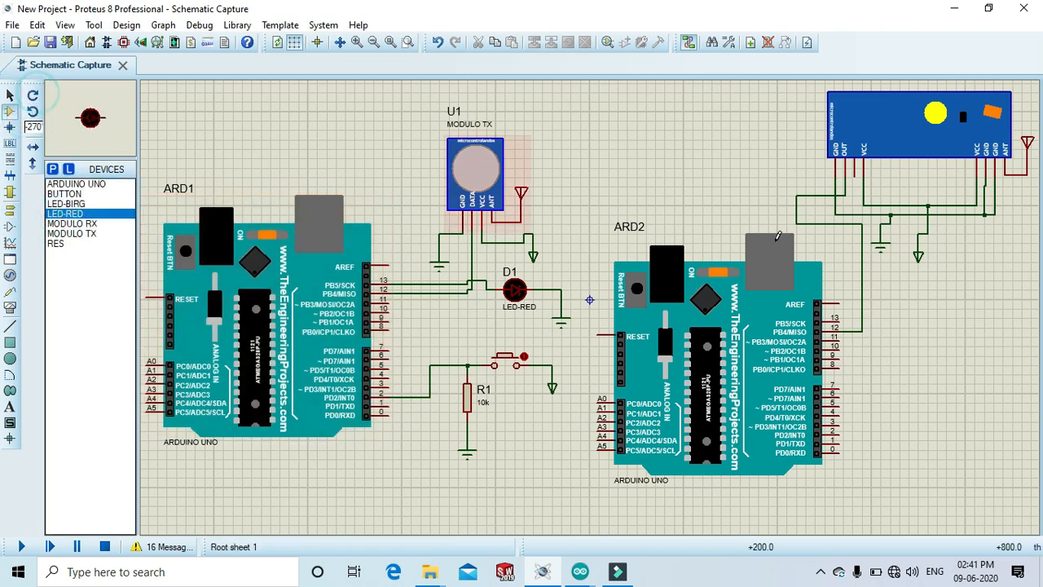
left_click(931, 313)
left_click(907, 317)
left_click(844, 317)
left_click(895, 318)
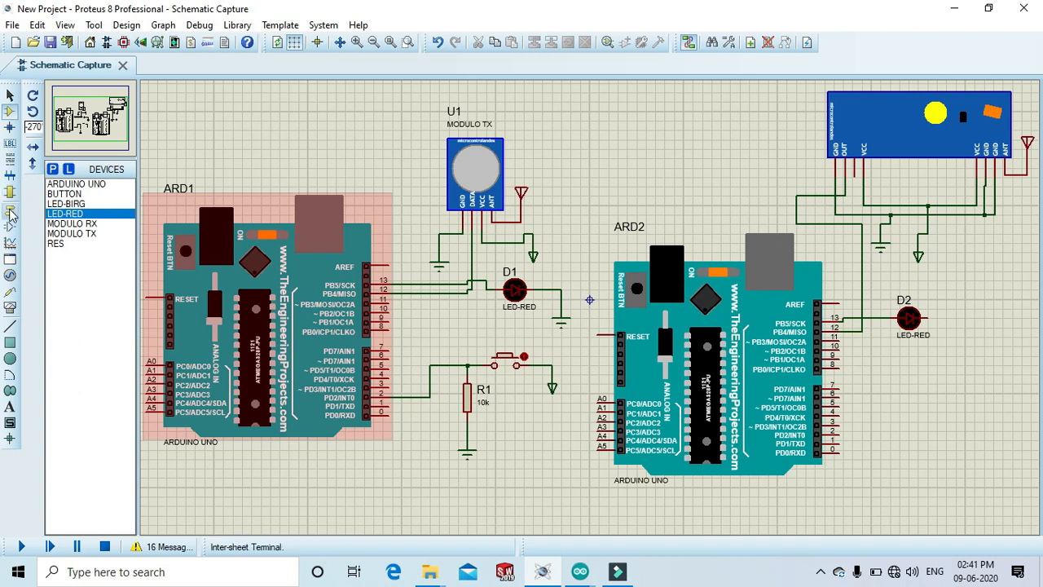
Place a vertical resistor below the second LED and wire it to the LED's cathode.
left_click(55, 243)
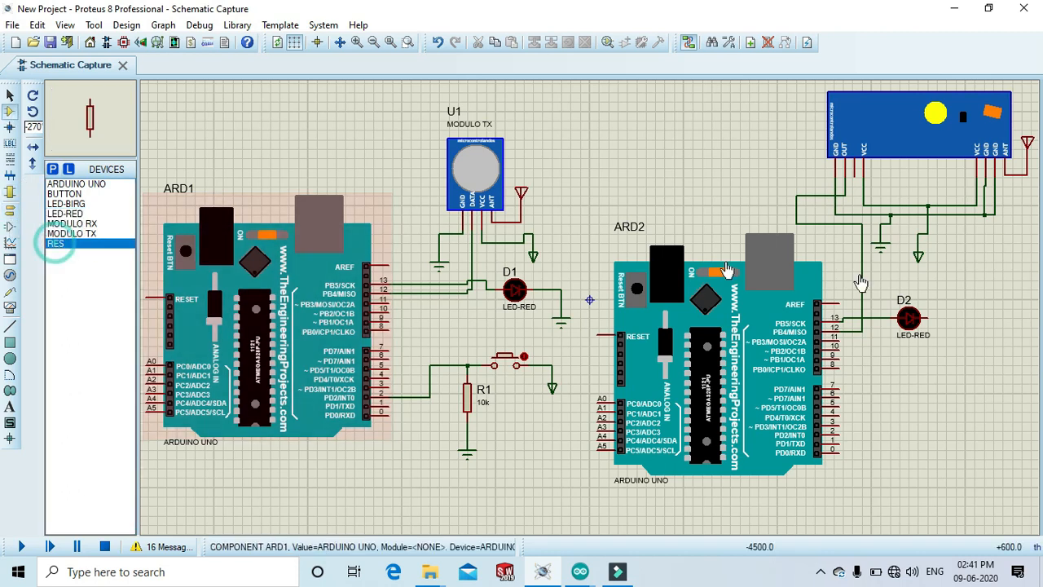
left_click(957, 358)
left_click(945, 375)
left_click(928, 318)
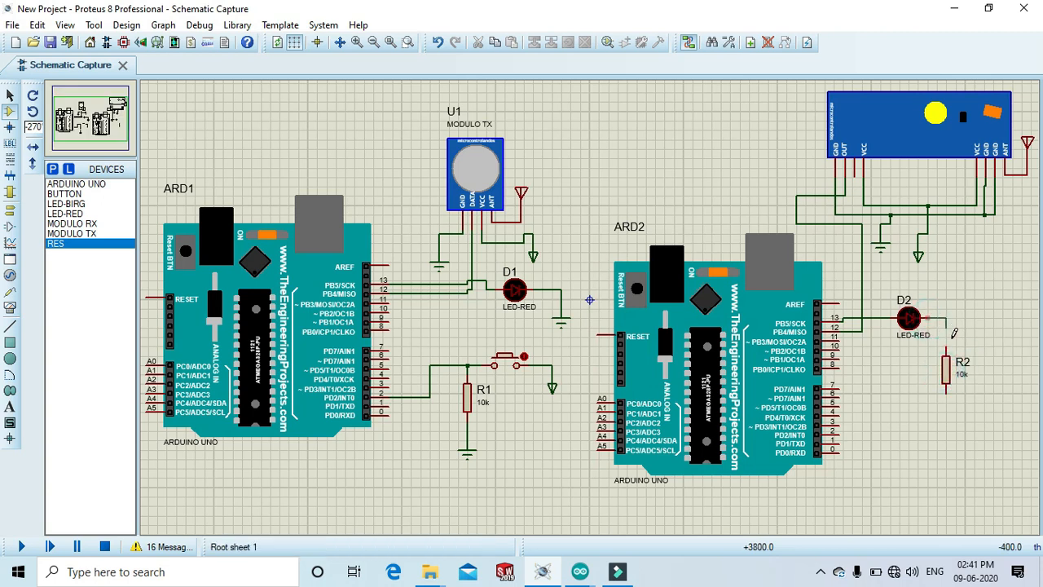
left_click(946, 351)
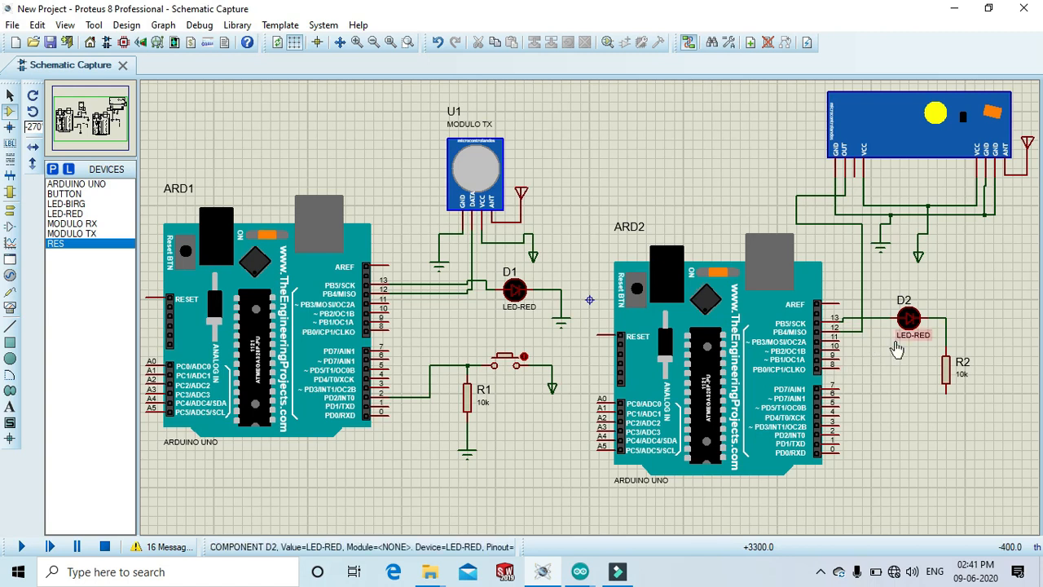
Set the second resistor's value to 100.
double_click(960, 374)
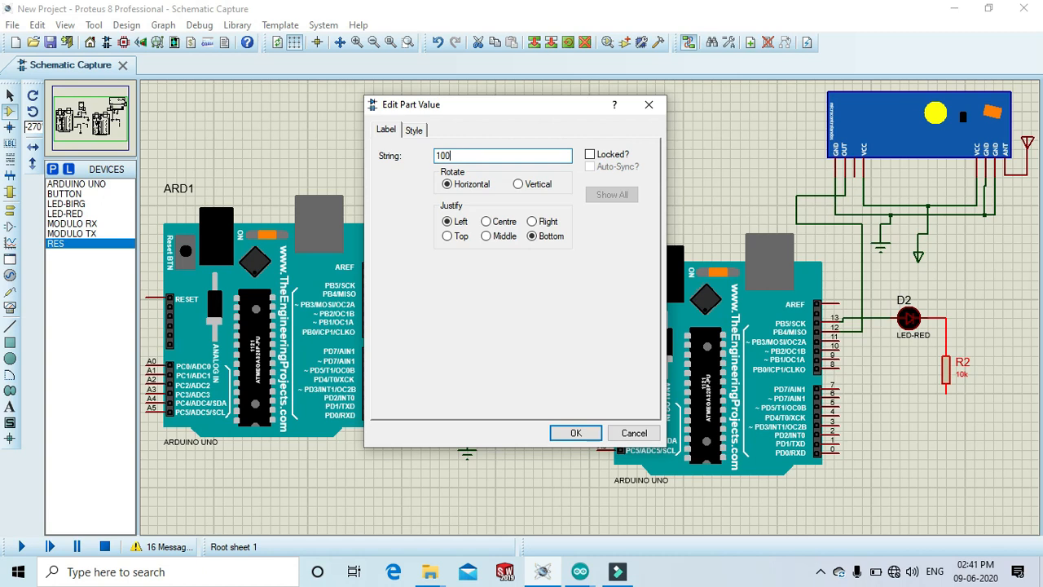
left_click(575, 433)
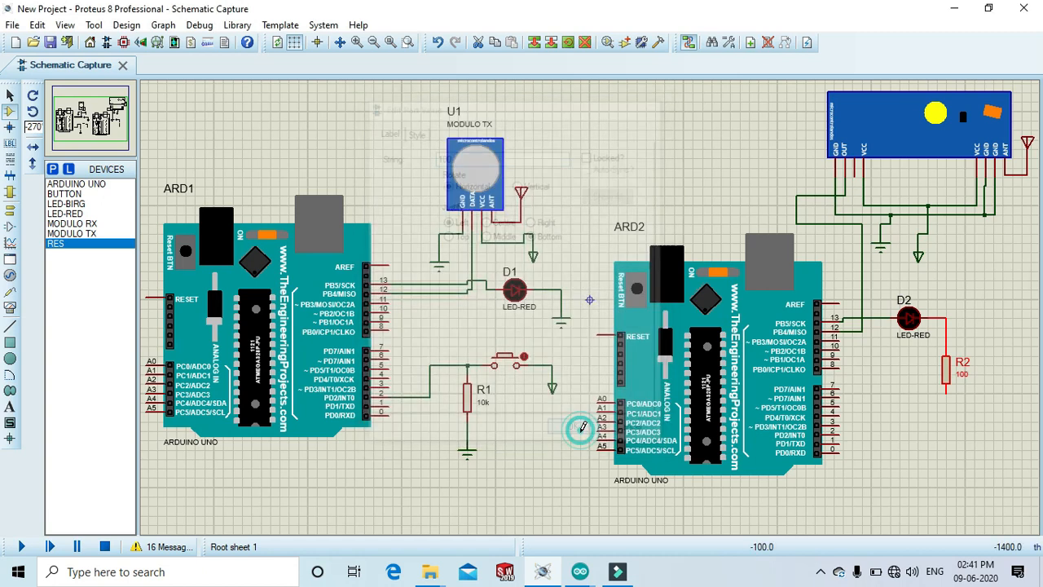
Place a ground terminal below the second resistor and wire it to the resistor's lower end.
left_click(9, 209)
left_click(75, 234)
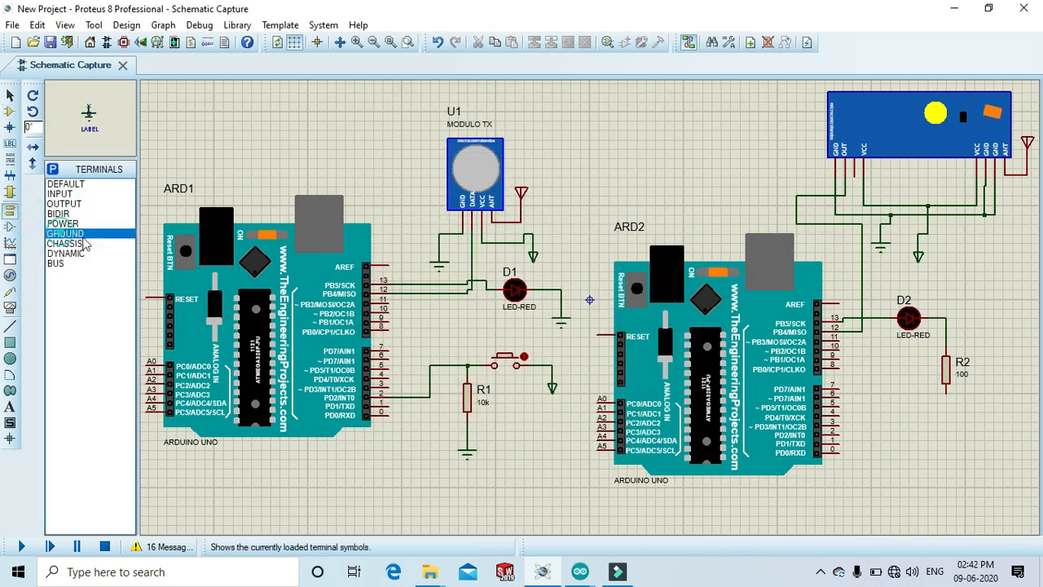
left_click(947, 429)
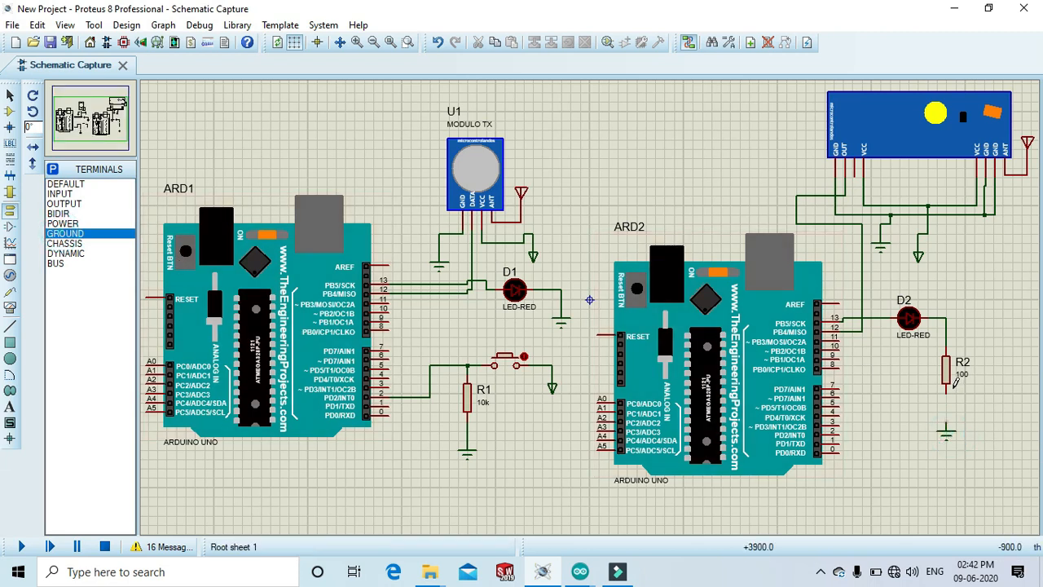
left_click(947, 393)
left_click(948, 424)
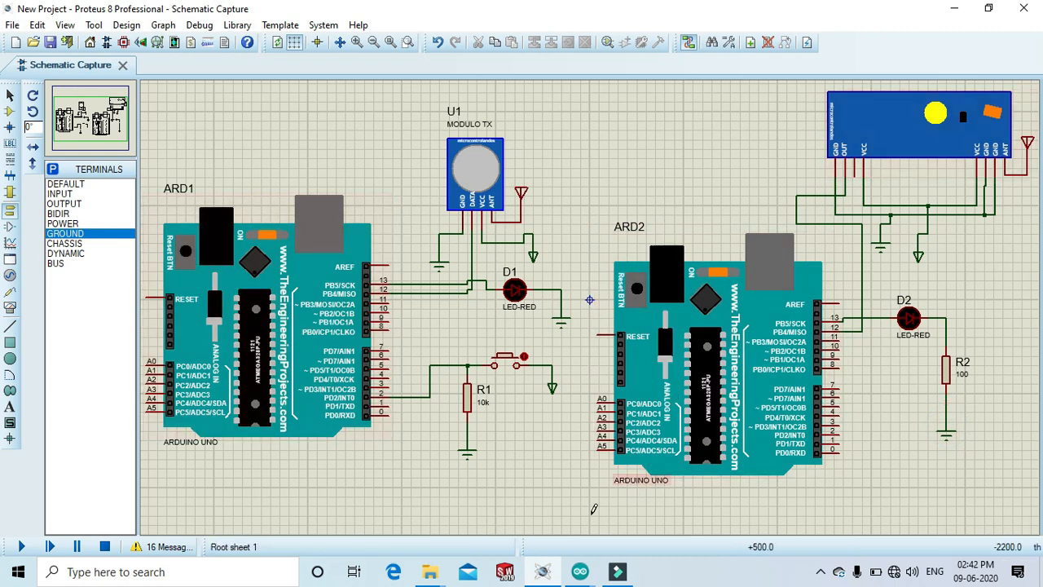
Switch to the Arduino IDE and review the transmitter and receiver sketches.
left_click(579, 577)
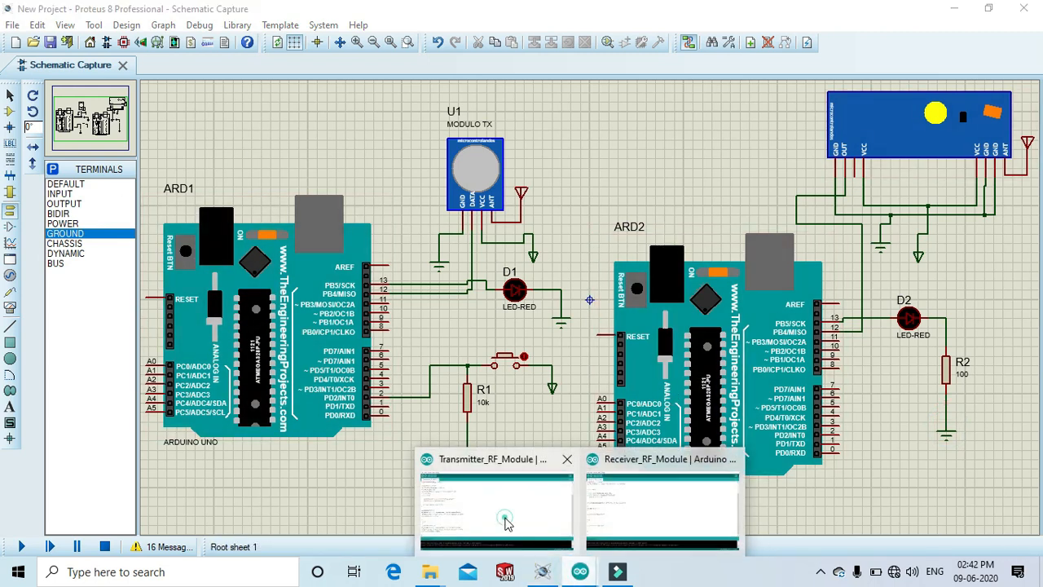
left_click(503, 521)
scroll(4, 265, "up", 3)
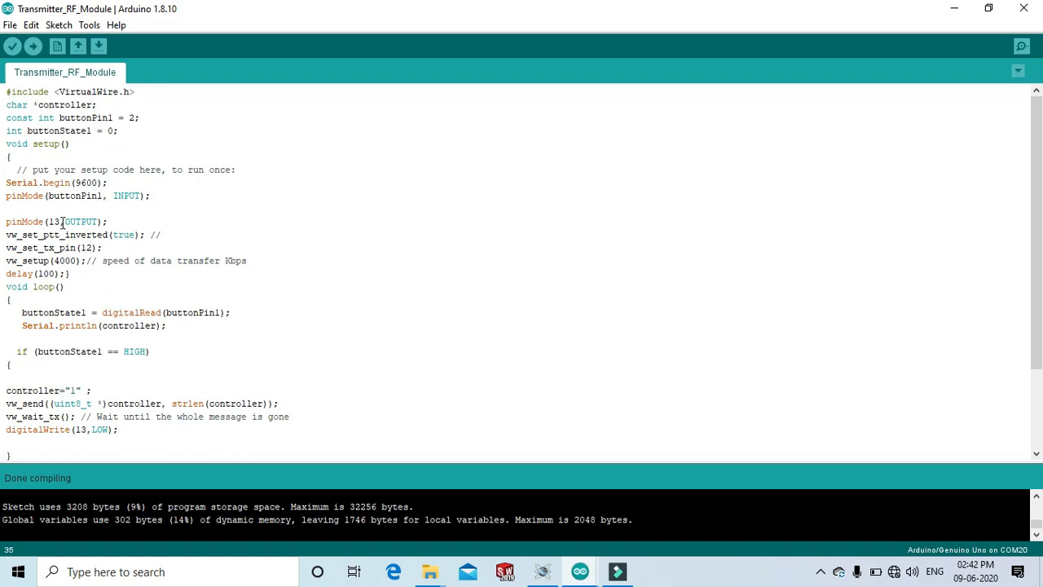
scroll(1033, 187, "down", 3)
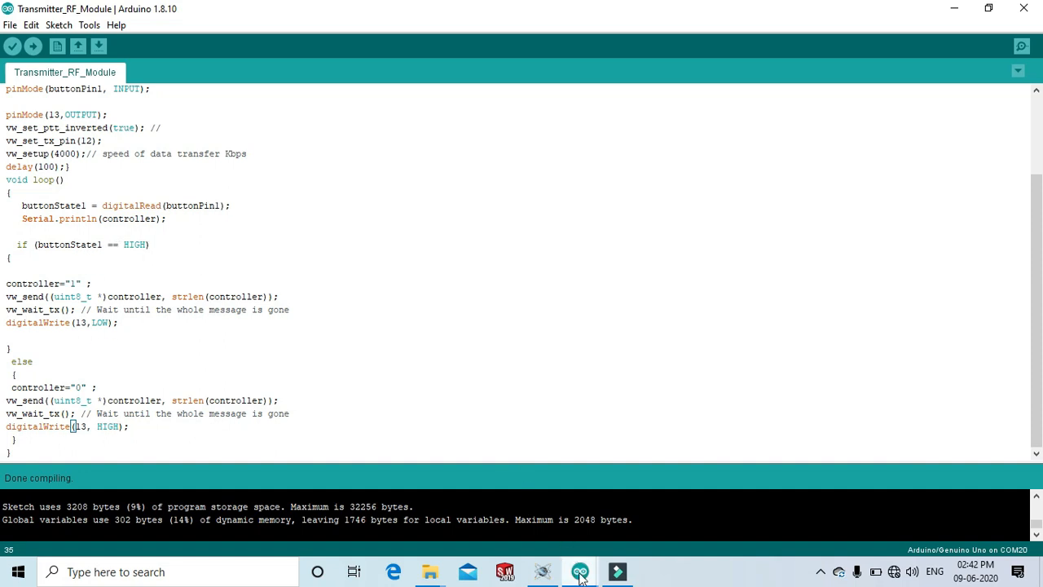
mouse_move(579, 574)
left_click(631, 502)
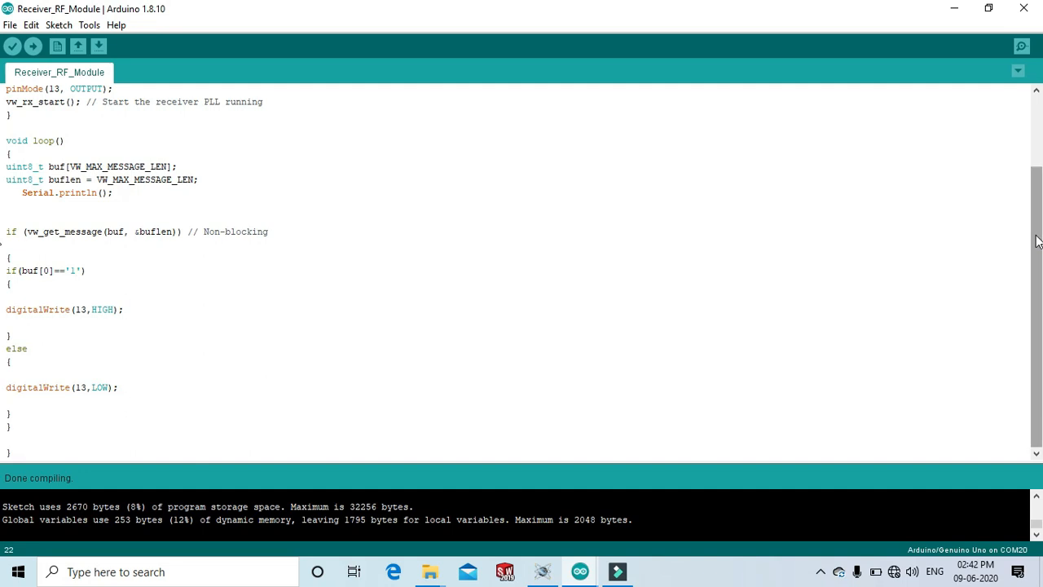
scroll(1038, 241, "up", 3)
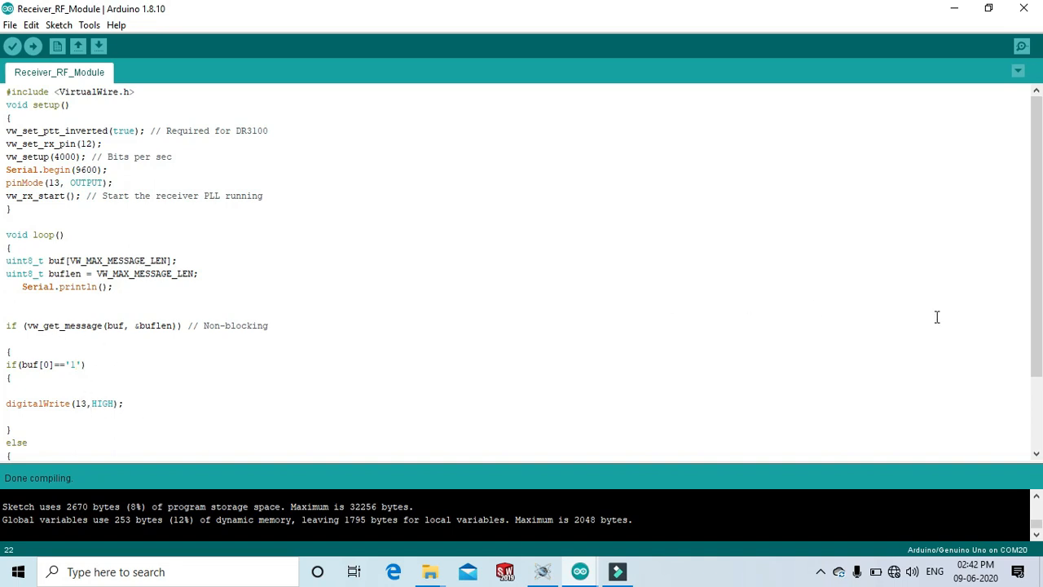
left_click_drag(1035, 218, 1035, 288)
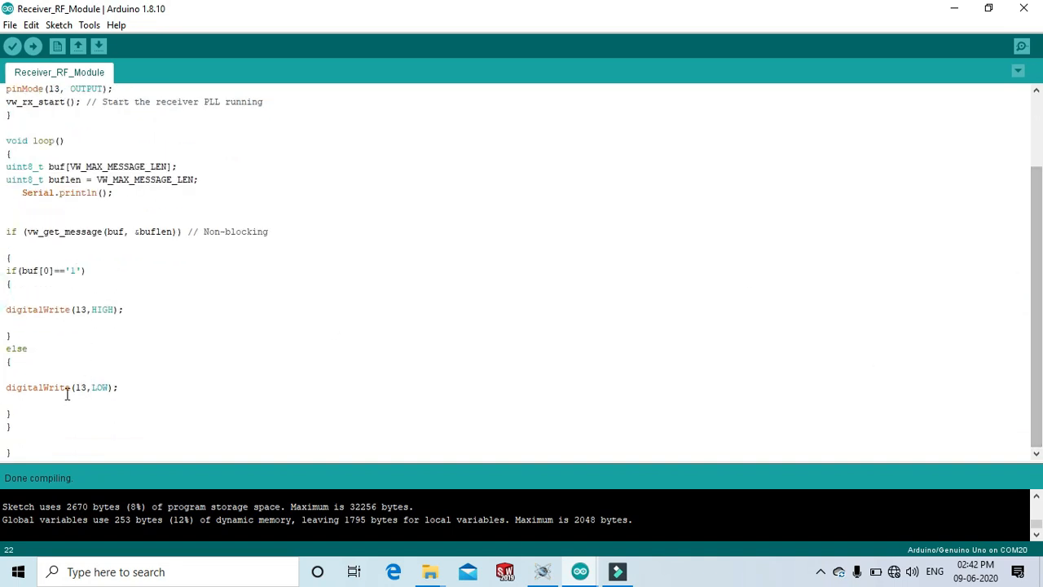
Compile the receiver sketch and then the transmitter sketch.
left_click(12, 46)
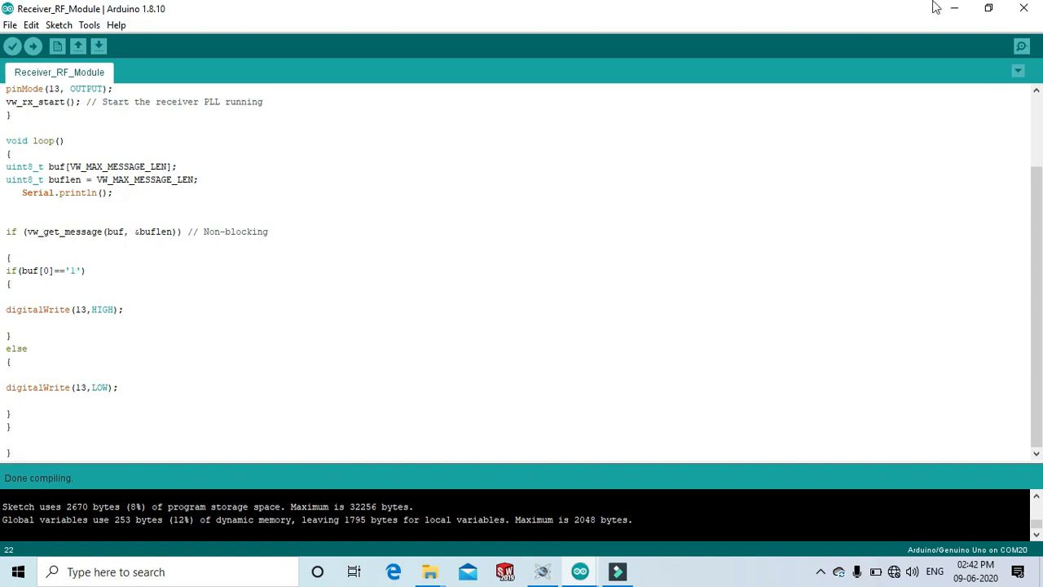
left_click(953, 8)
left_click(13, 45)
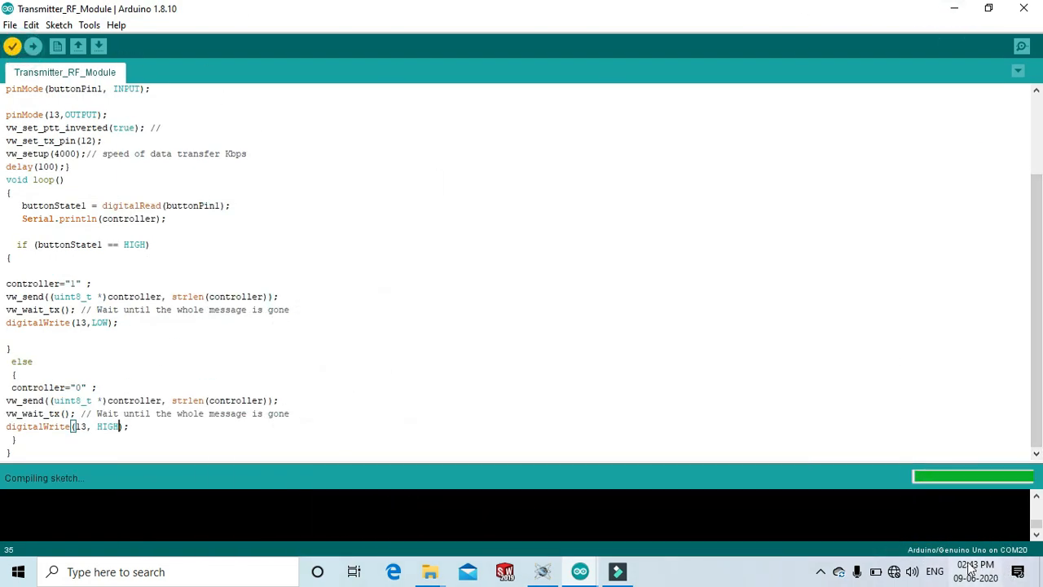
mouse_move(956, 569)
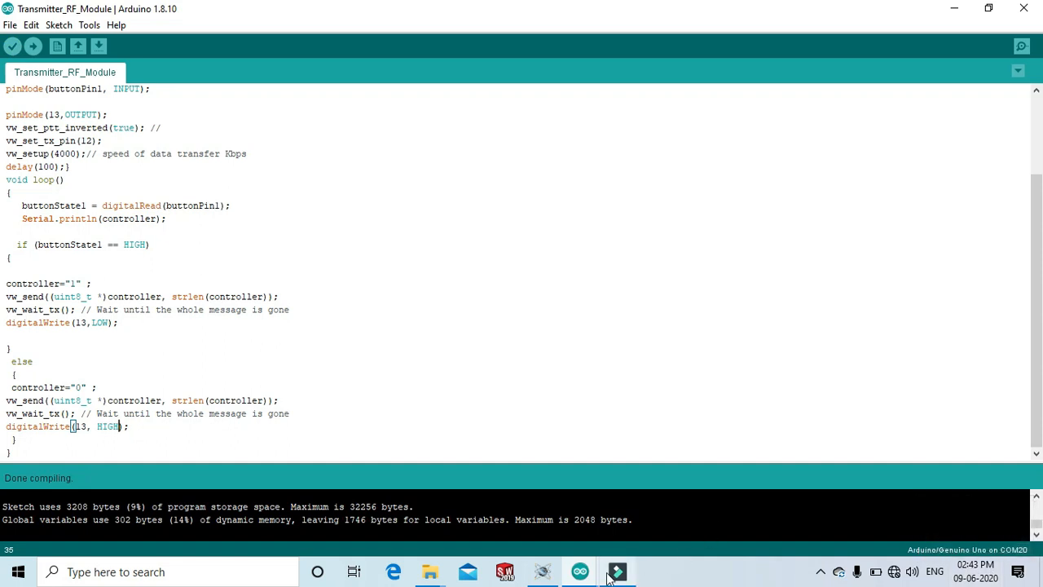
Back in Proteus, load Transmitter_RF_Module.ino.hex from the Temp folder's arduino_build_225269 as the first Arduino's program file.
left_click(542, 571)
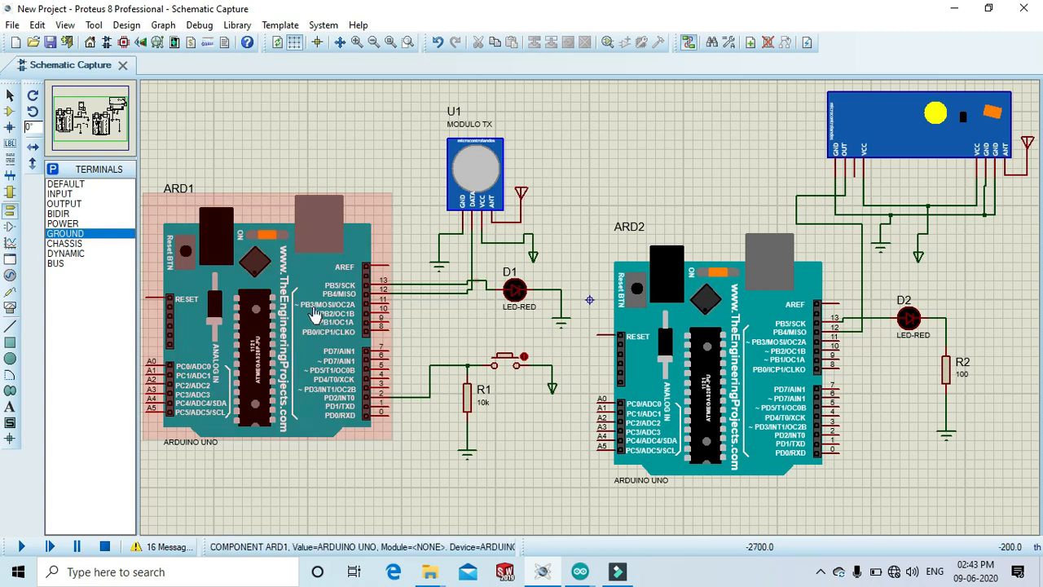
double_click(265, 323)
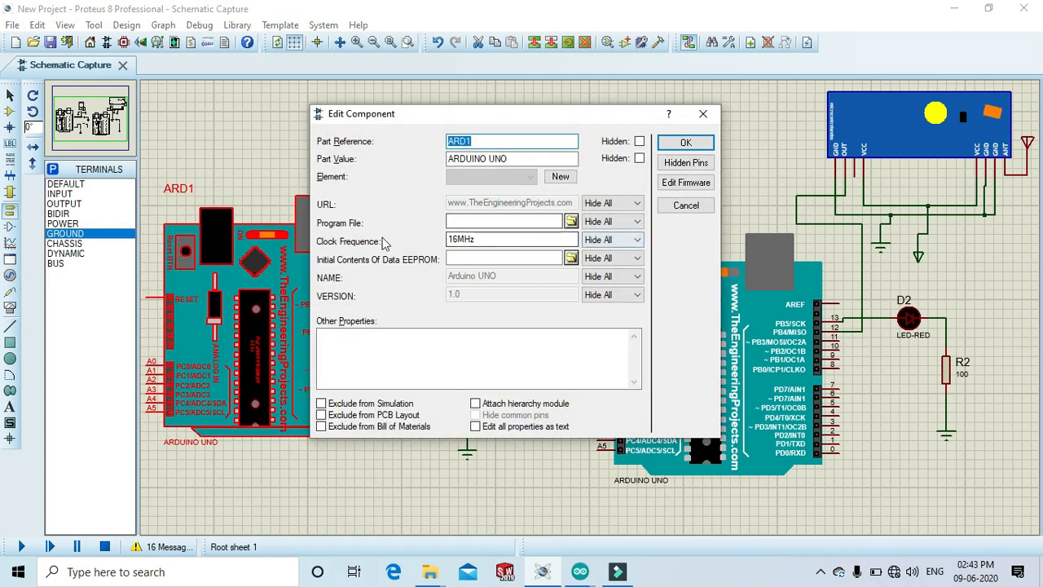
left_click(570, 221)
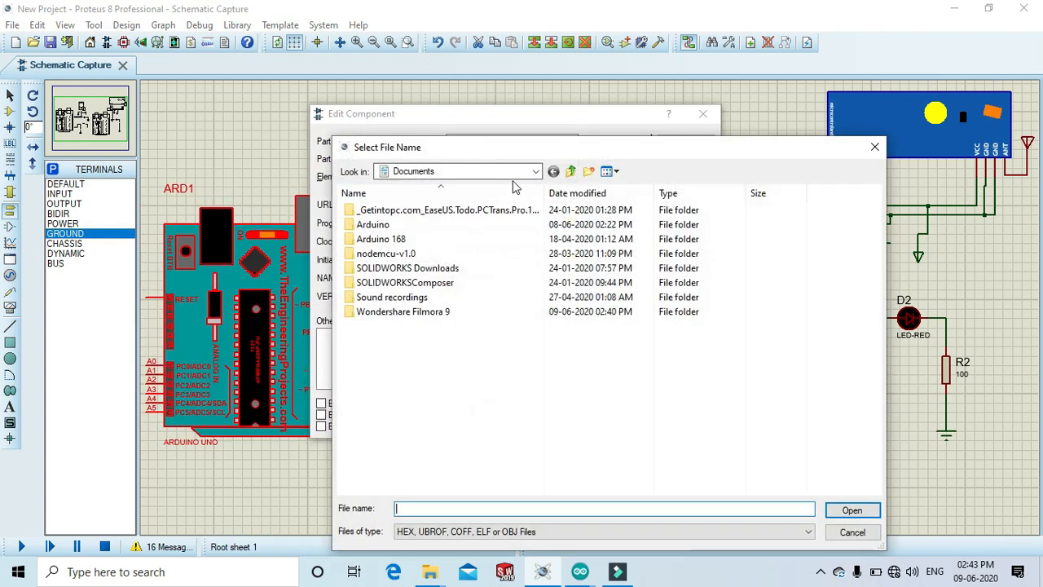
left_click(537, 172)
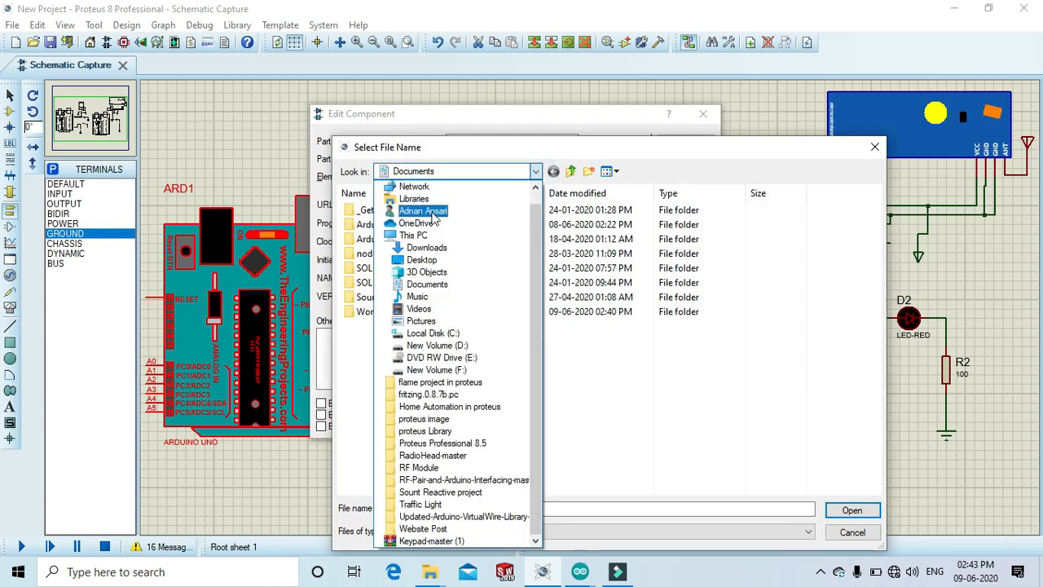
left_click(430, 215)
double_click(416, 218)
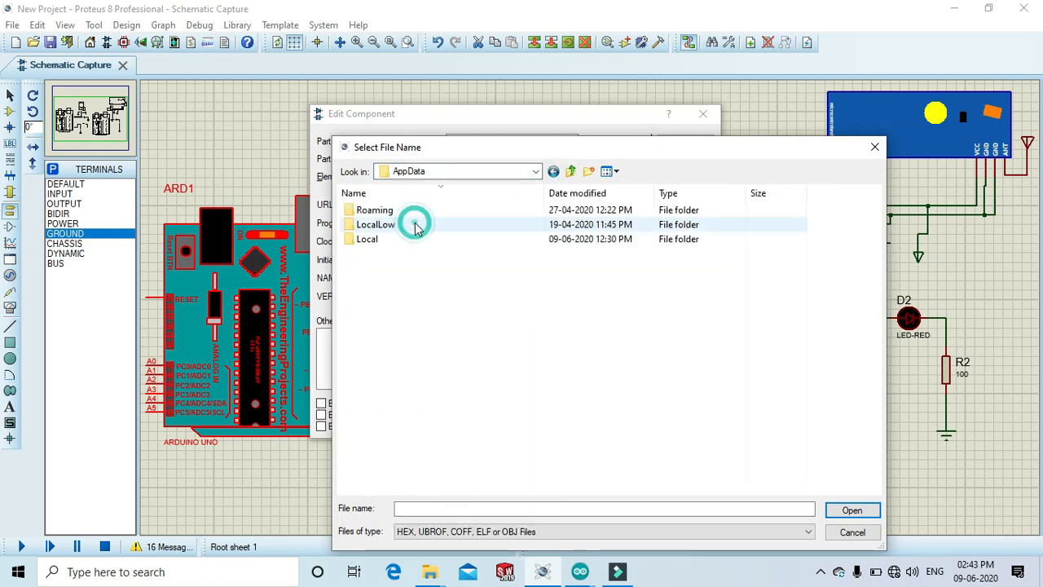
left_click(388, 239)
double_click(388, 239)
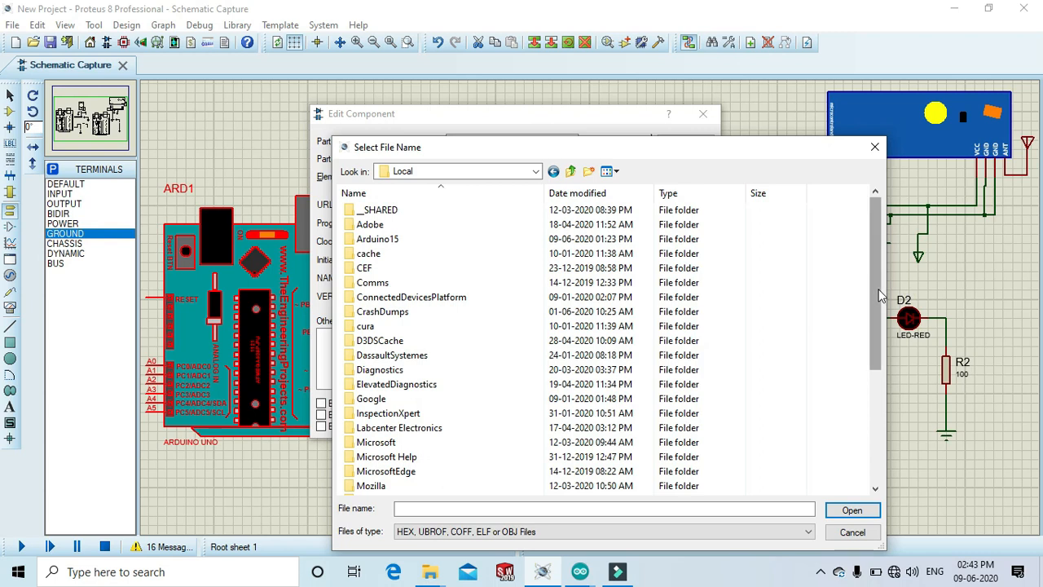
left_click_drag(877, 287, 887, 470)
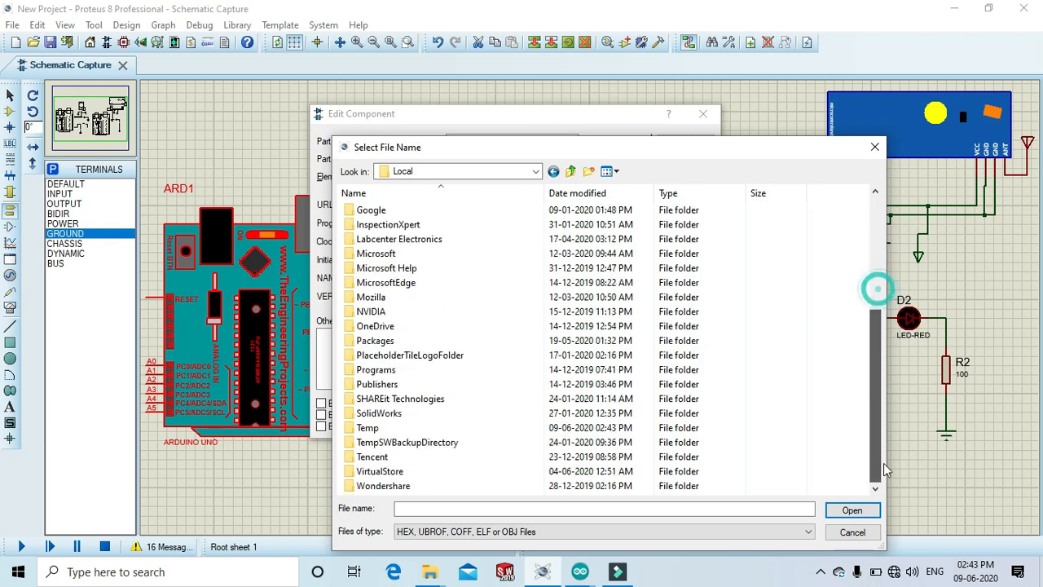
double_click(538, 427)
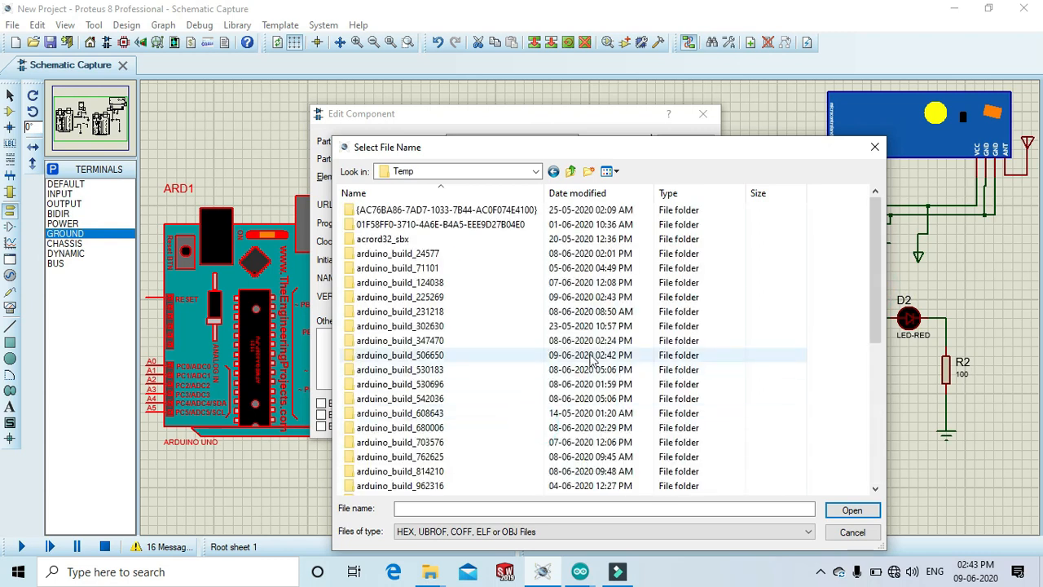
double_click(624, 297)
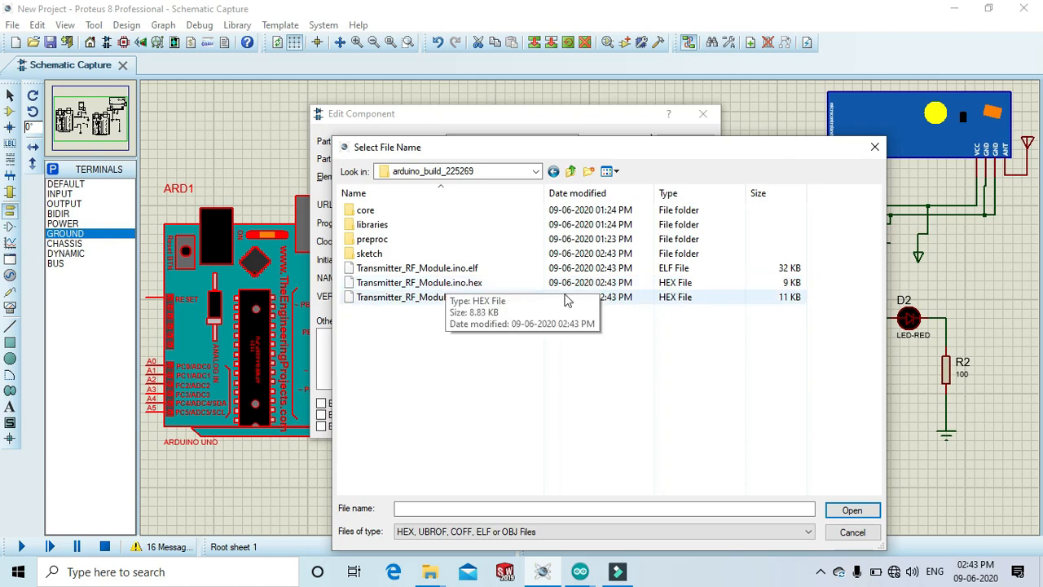
double_click(492, 287)
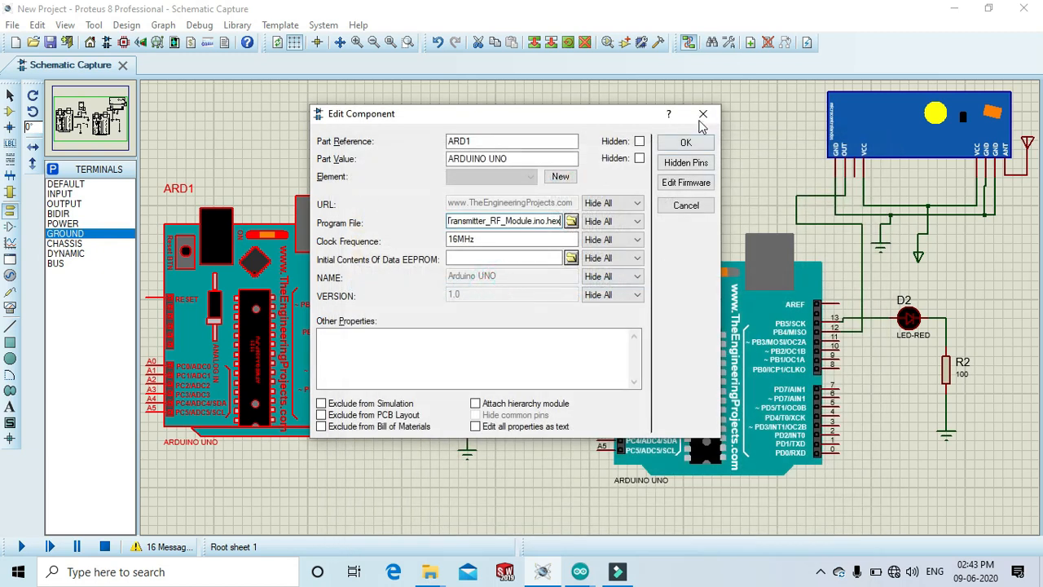
left_click(689, 144)
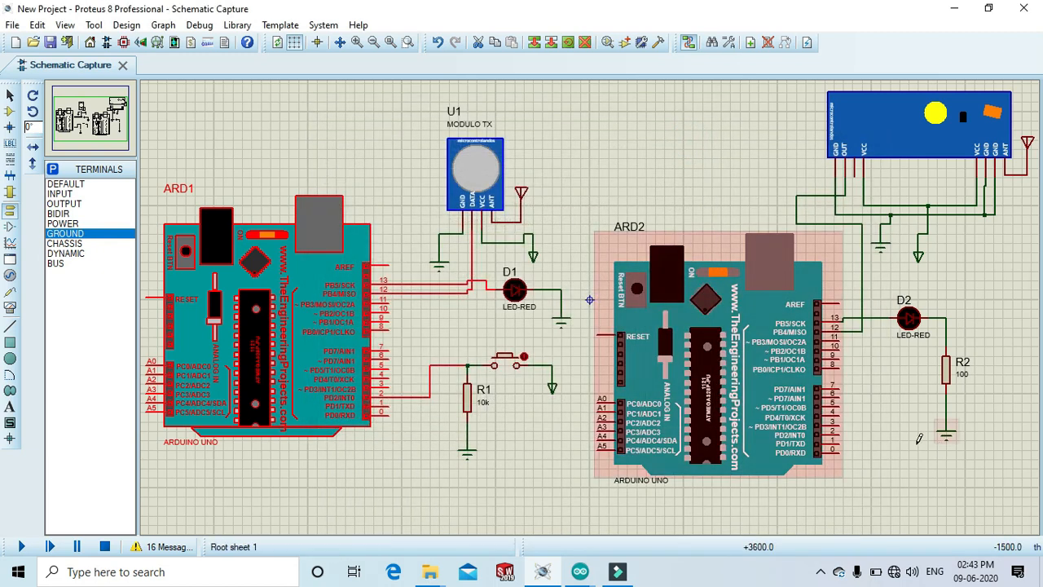
left_click(700, 357)
left_click(700, 357)
left_click(570, 221)
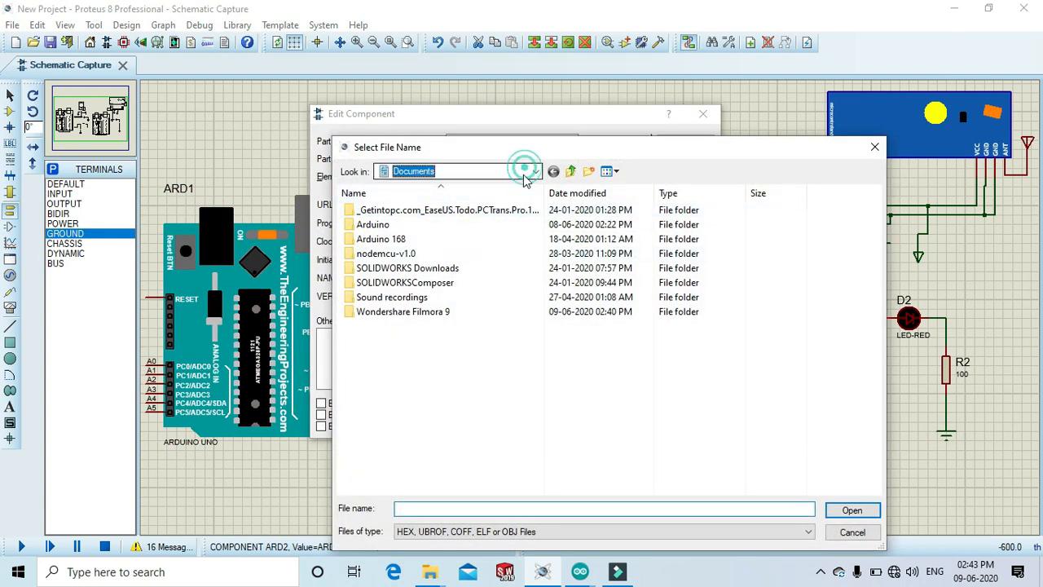
left_click(525, 173)
left_click(432, 206)
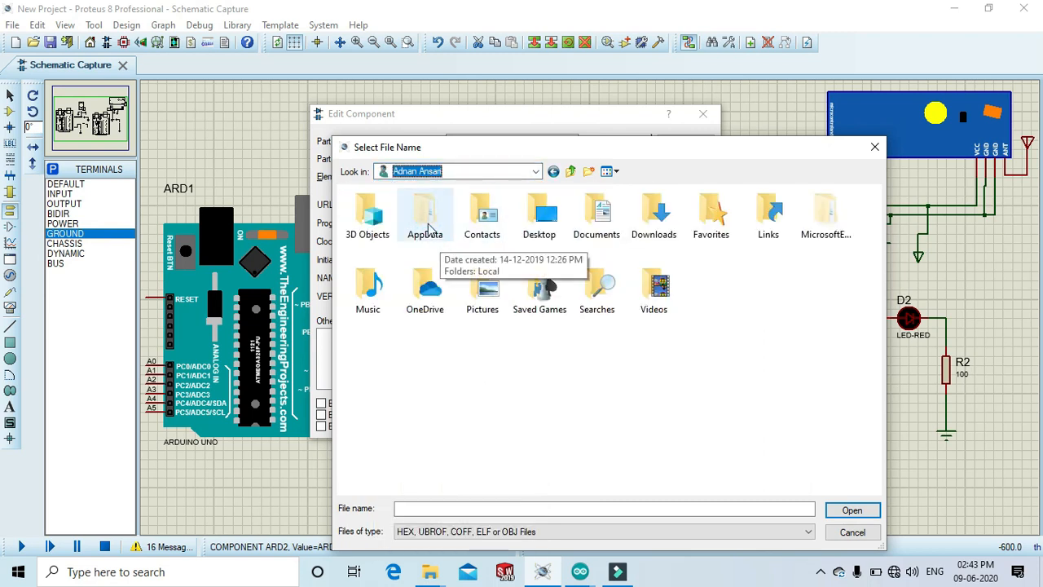
left_click(428, 228)
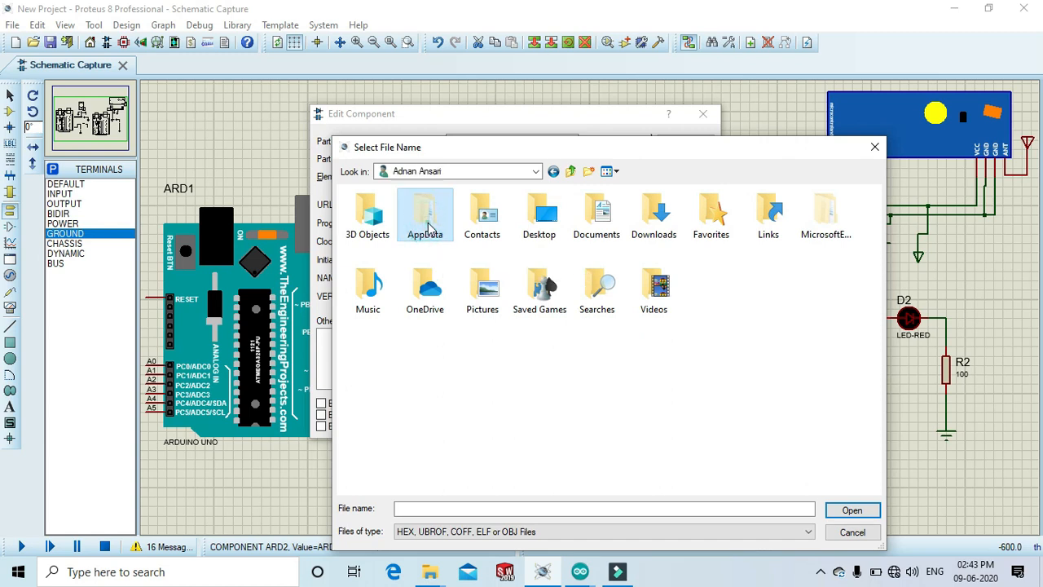
double_click(428, 228)
double_click(408, 239)
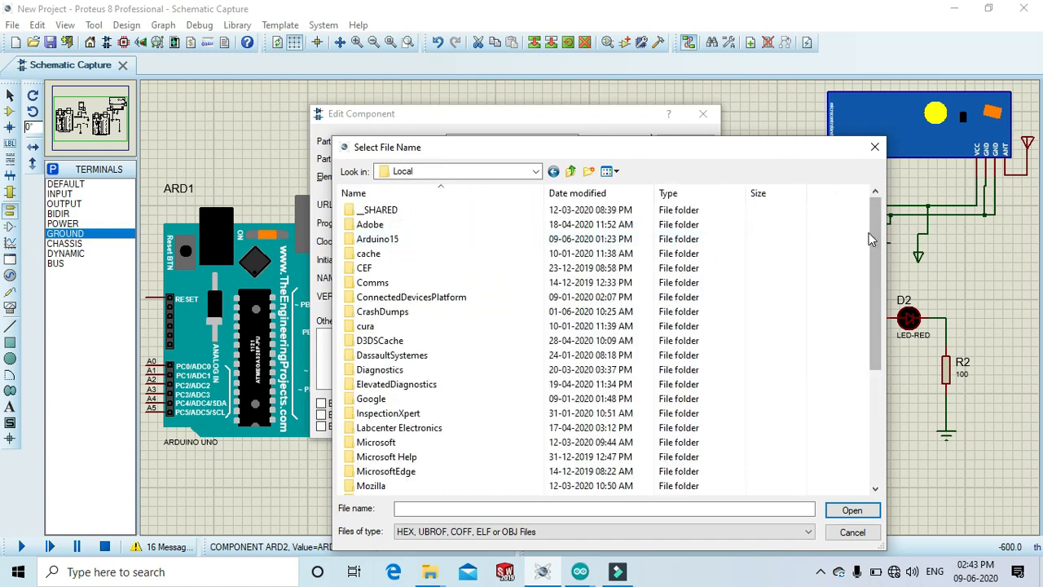
scroll(870, 239, "down", 6)
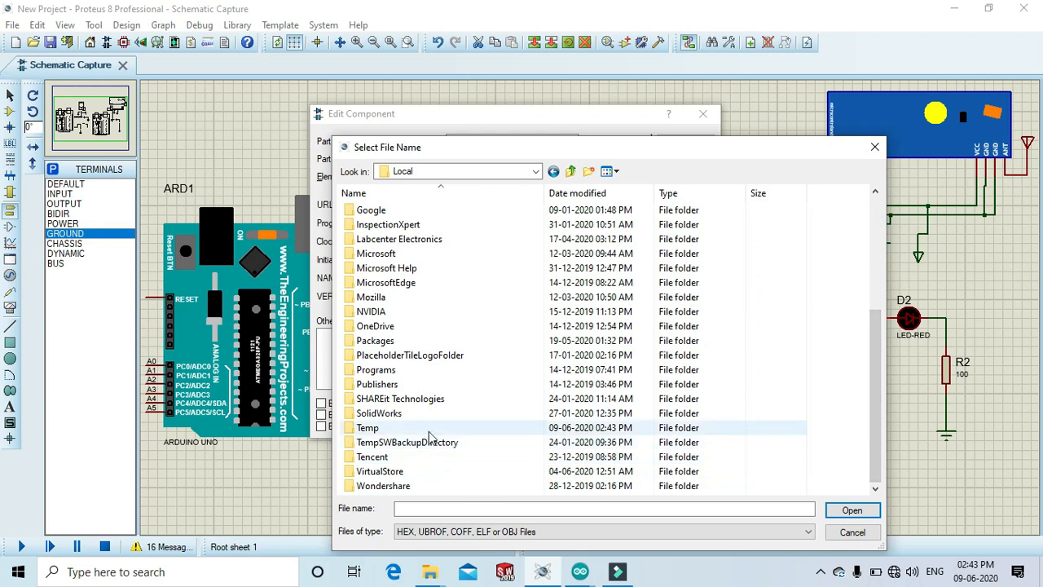
double_click(430, 431)
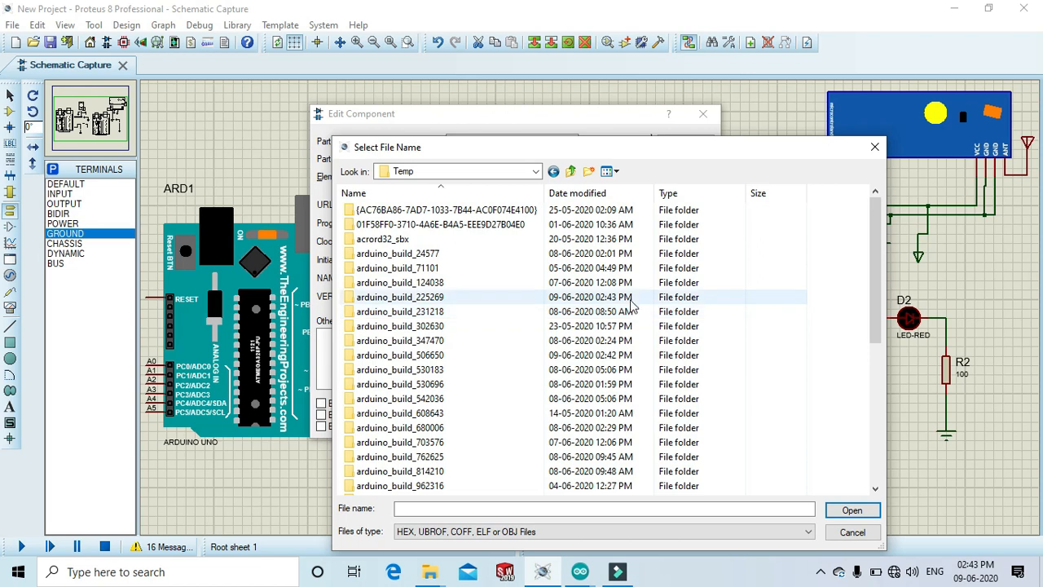
double_click(630, 297)
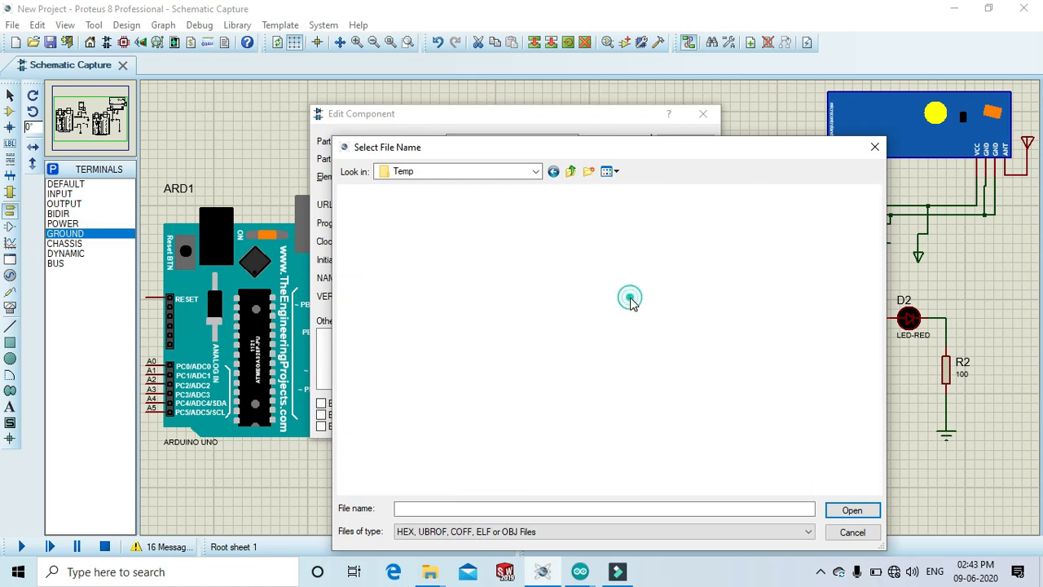
left_click(554, 172)
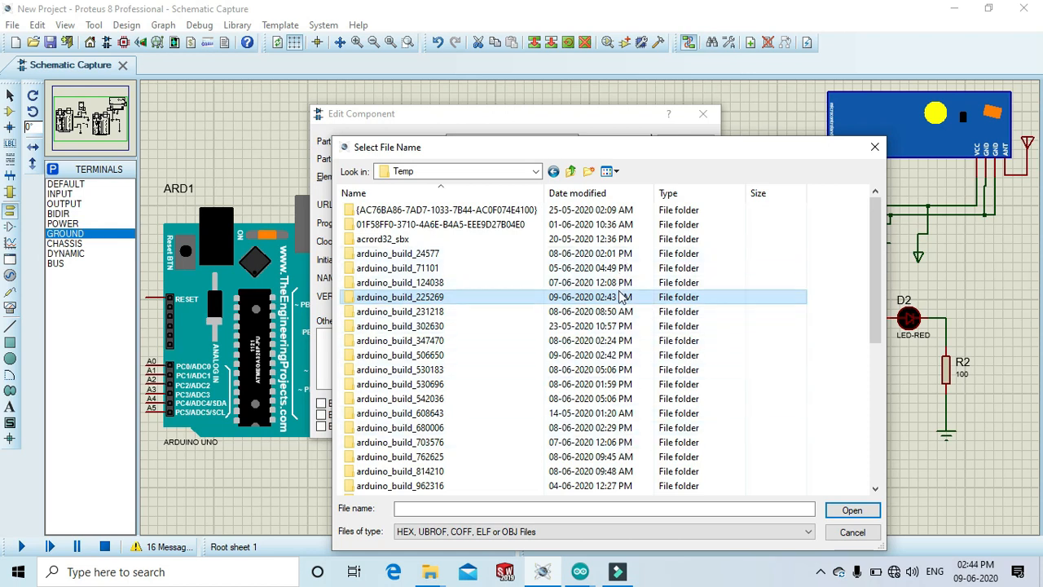
left_click_drag(872, 297, 888, 349)
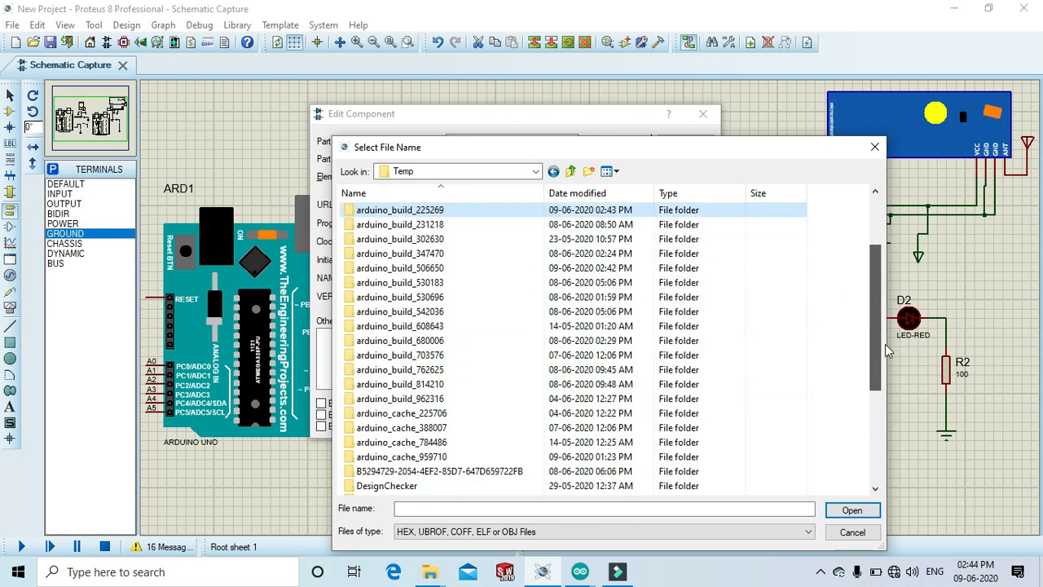
double_click(616, 456)
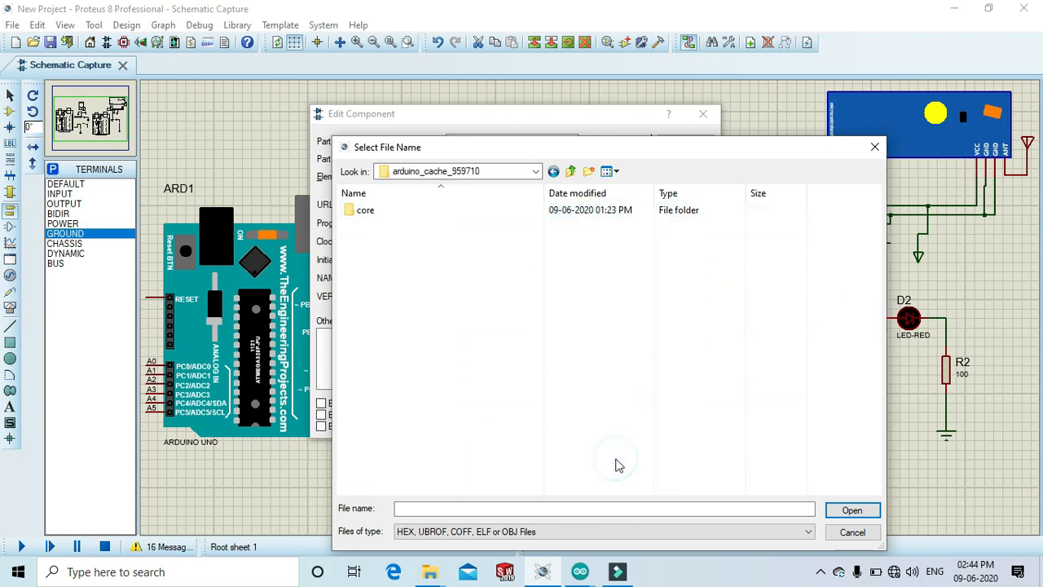
left_click(875, 147)
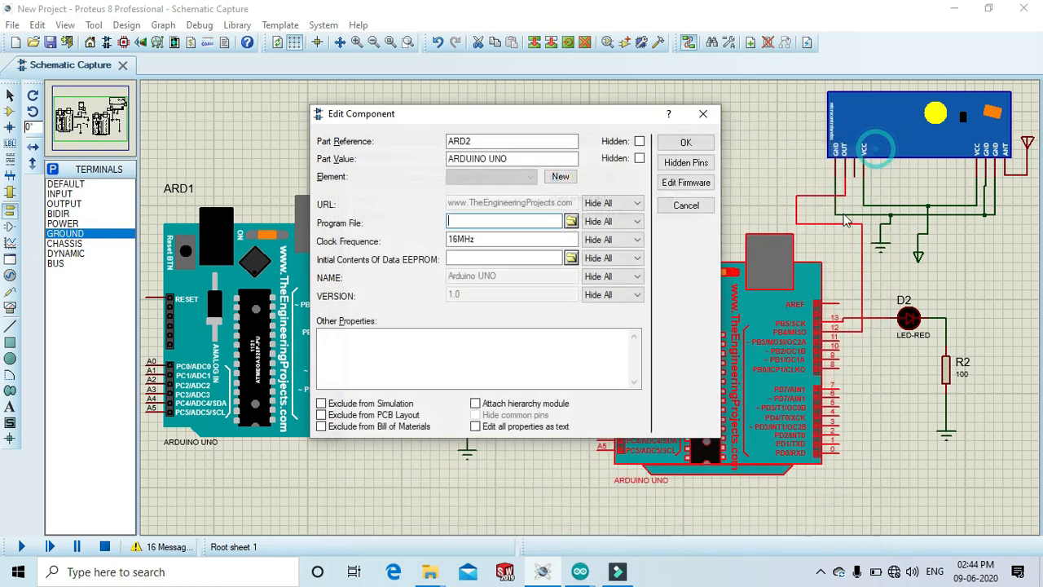
Switch to the Arduino IDE, recompile the receiver sketch, and return to Proteus.
mouse_move(580, 571)
left_click(660, 505)
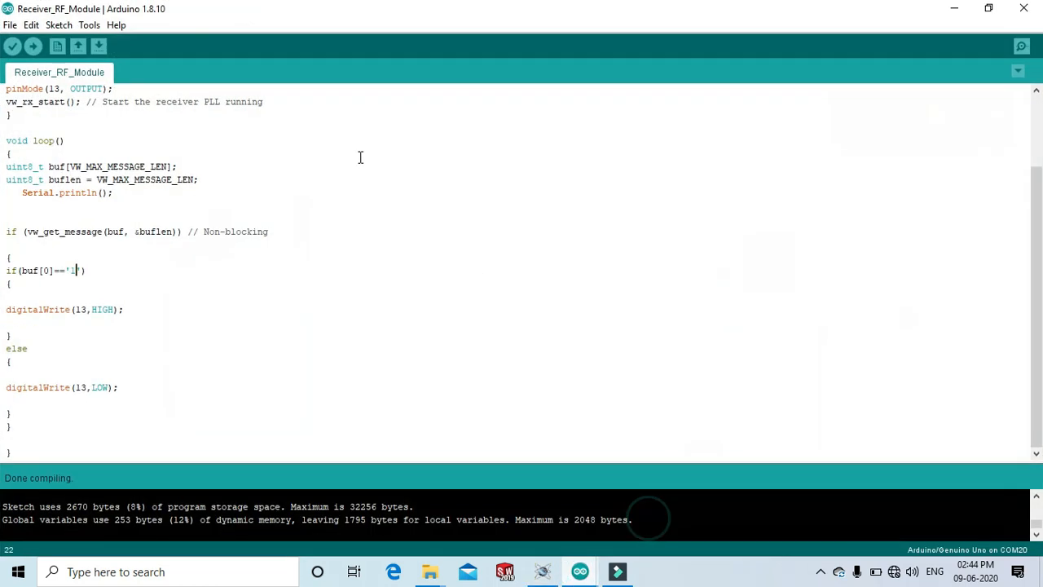
left_click(13, 47)
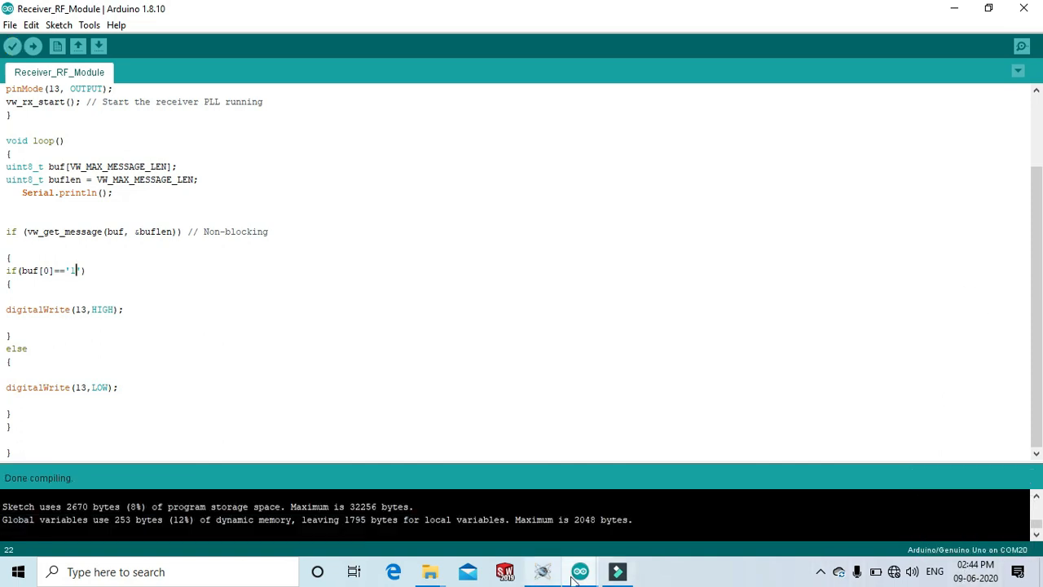
left_click(542, 572)
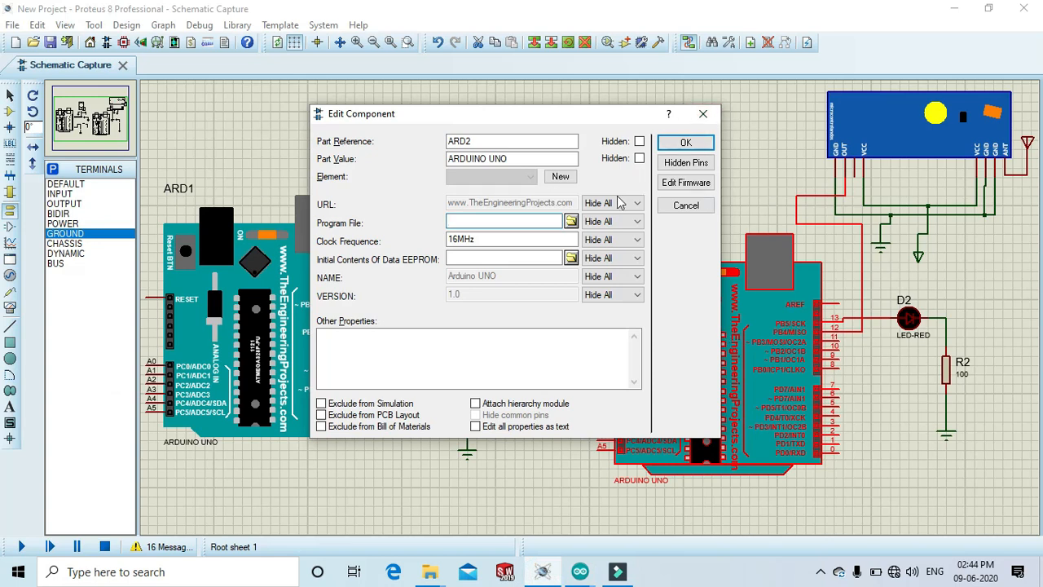
Load Receiver_RF_Module.ino.hex from the Temp folder's arduino_build_506650 as the second Arduino's program file.
left_click(704, 113)
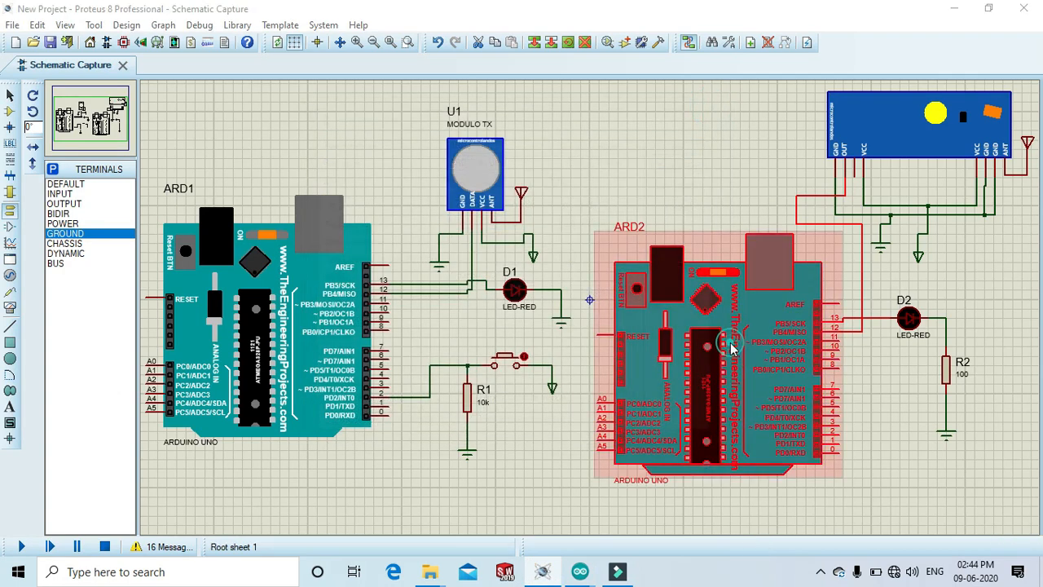
double_click(728, 345)
left_click(571, 221)
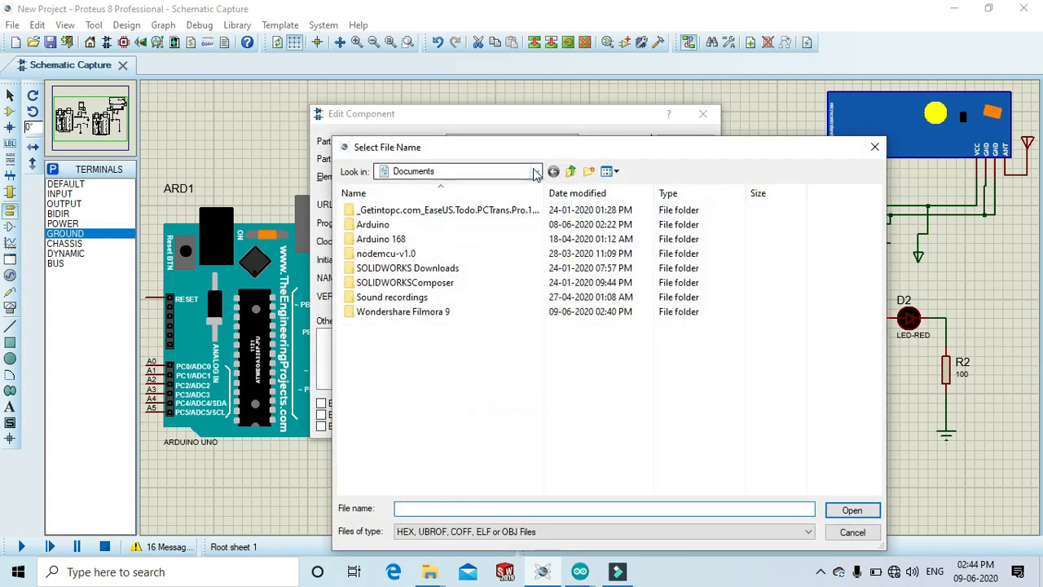
left_click(535, 170)
left_click(414, 226)
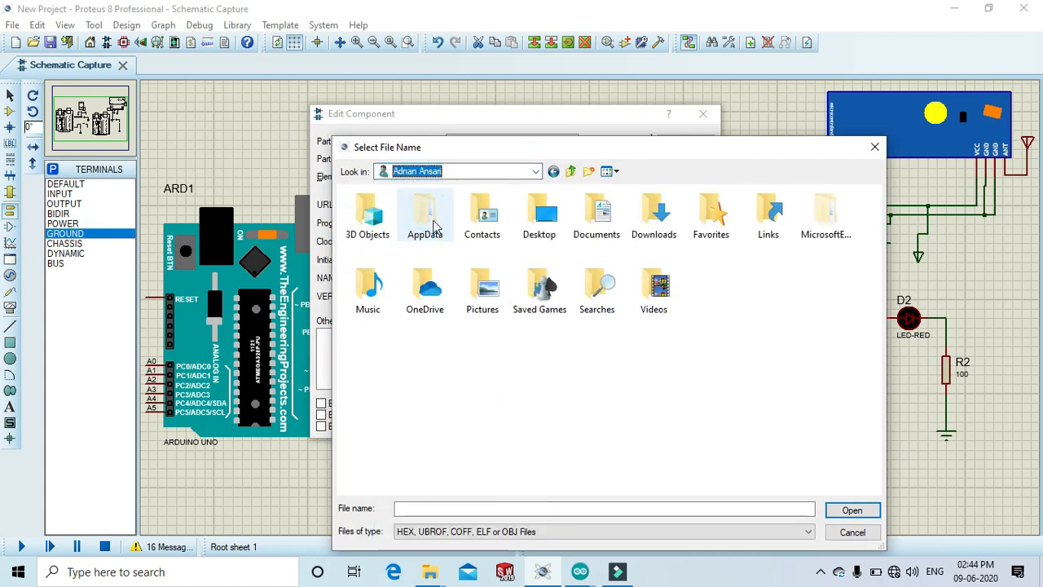
double_click(430, 220)
double_click(374, 239)
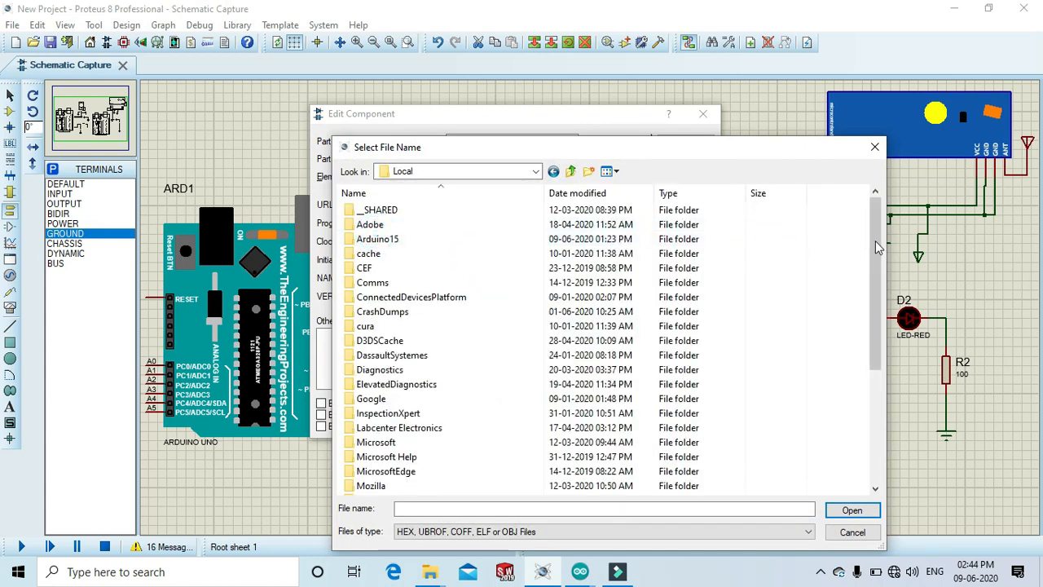
left_click_drag(876, 239, 862, 410)
double_click(391, 427)
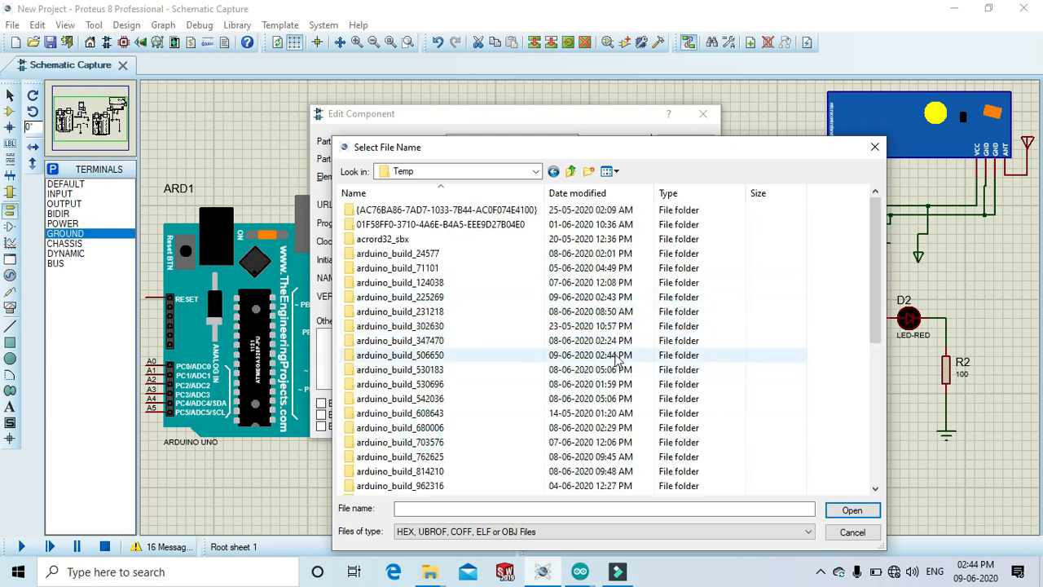
double_click(617, 357)
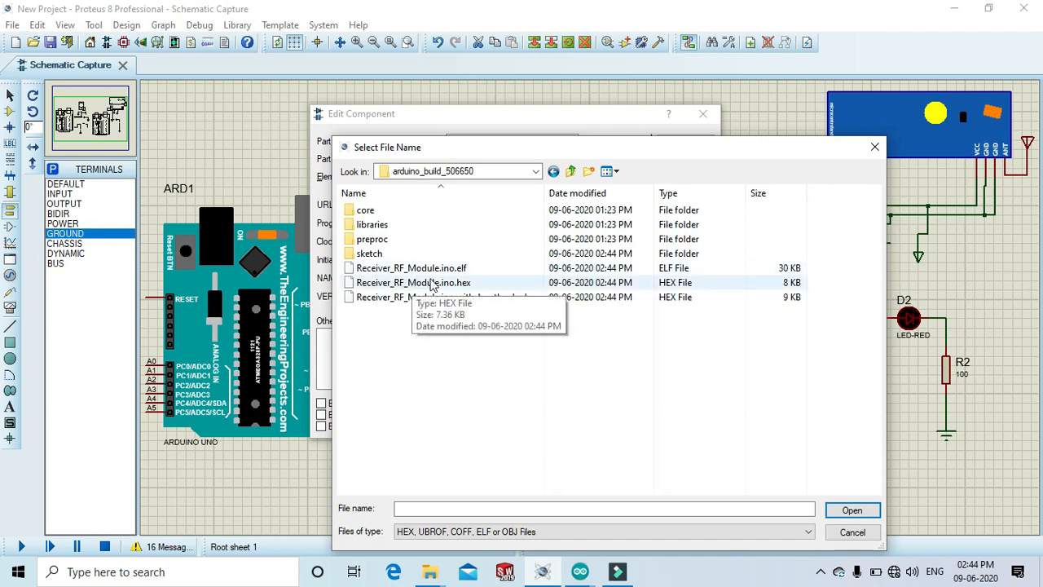
double_click(432, 283)
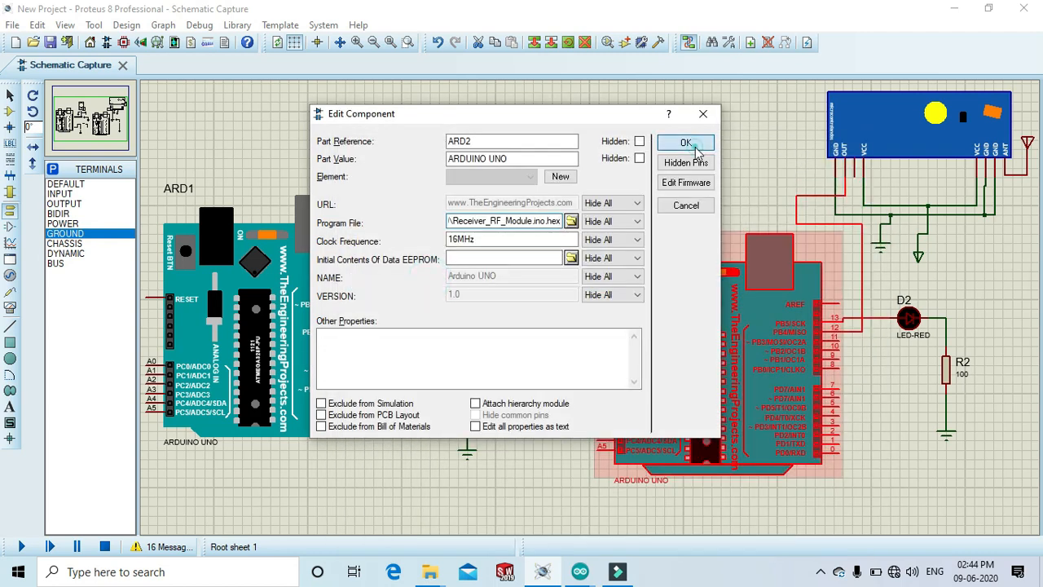
left_click(687, 143)
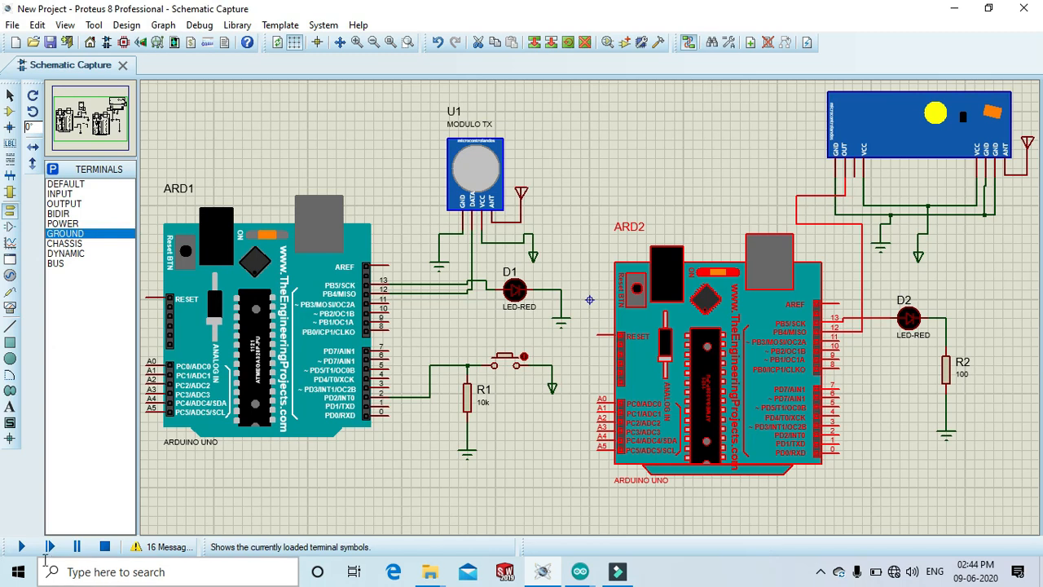
Run the simulation, toggle the transmitter's push button to test the LEDs, and stop it.
left_click(21, 548)
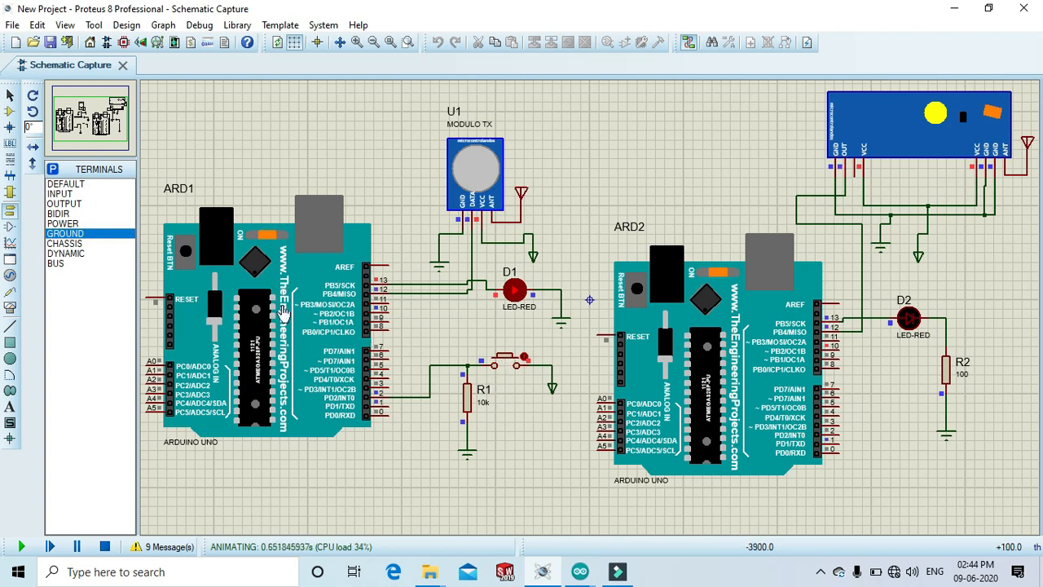
left_click(505, 364)
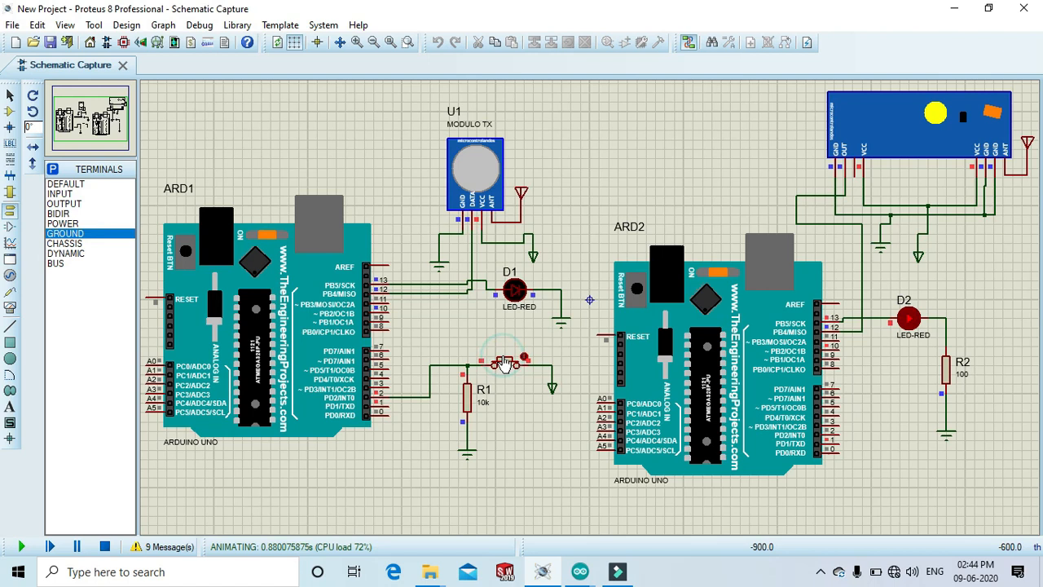
left_click(505, 364)
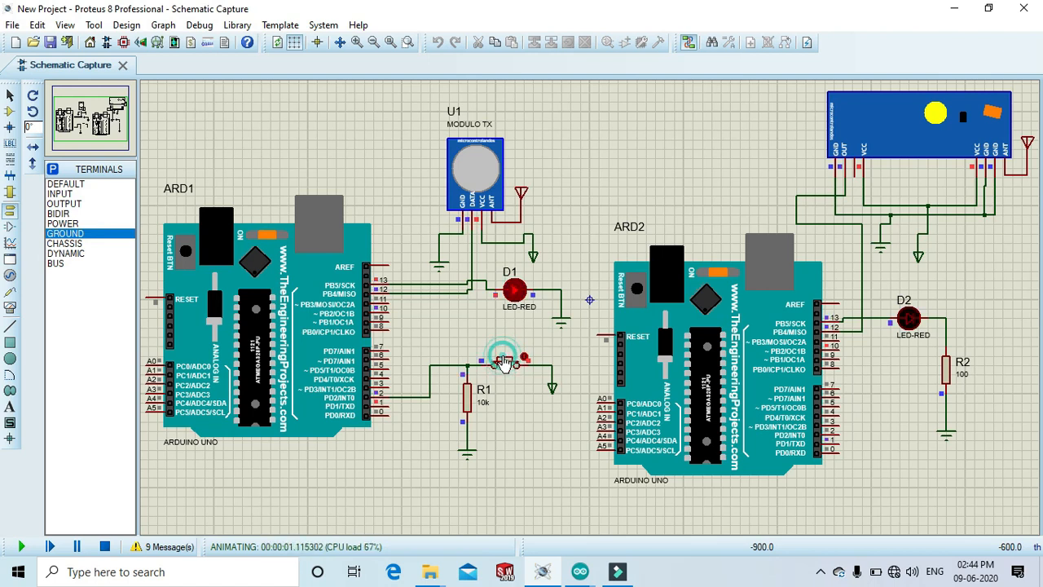
left_click(104, 547)
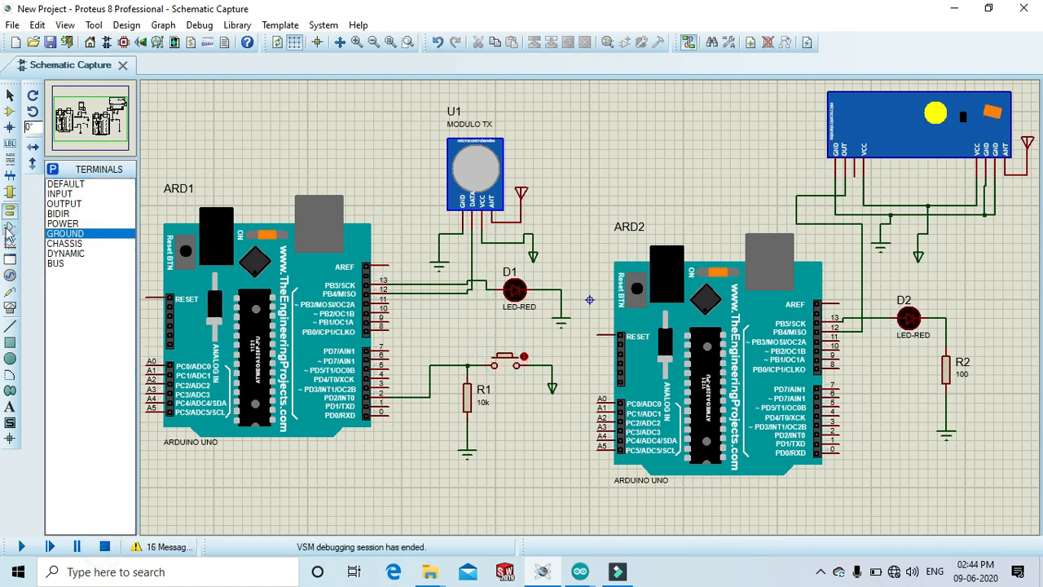
Place a virtual terminal below the first Arduino.
left_click(10, 309)
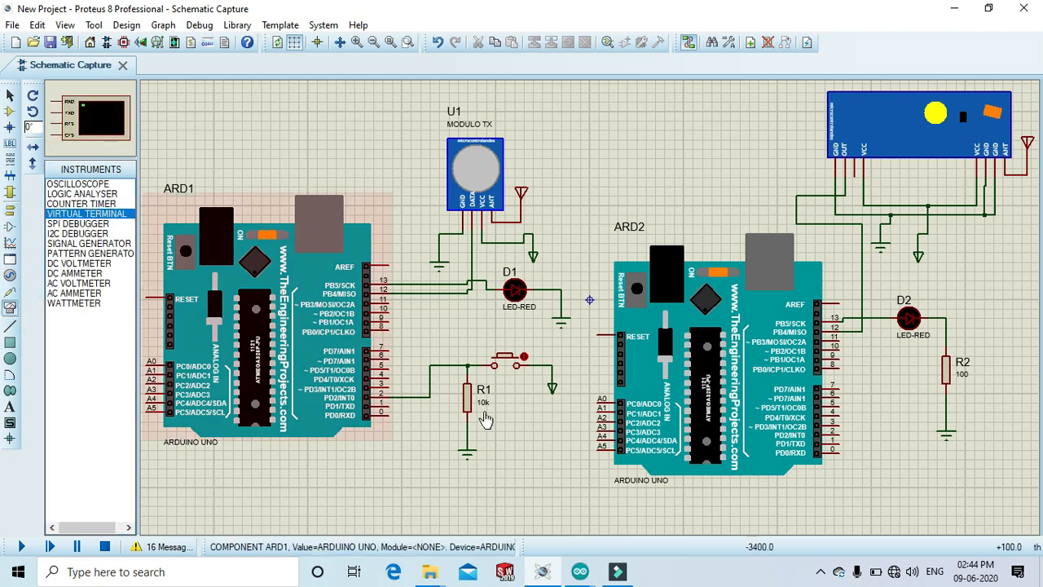
left_click(529, 468)
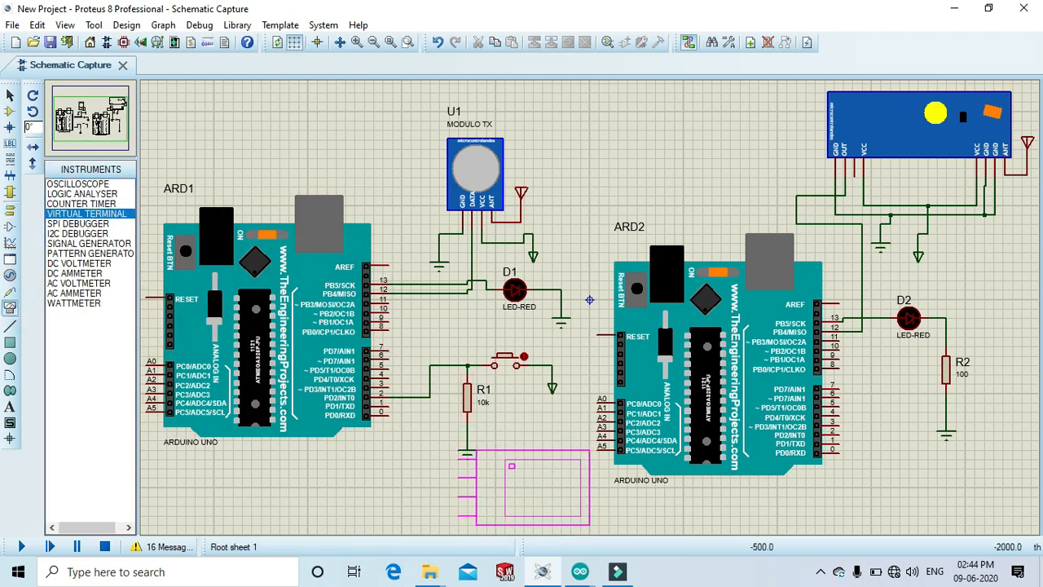
left_click(521, 475)
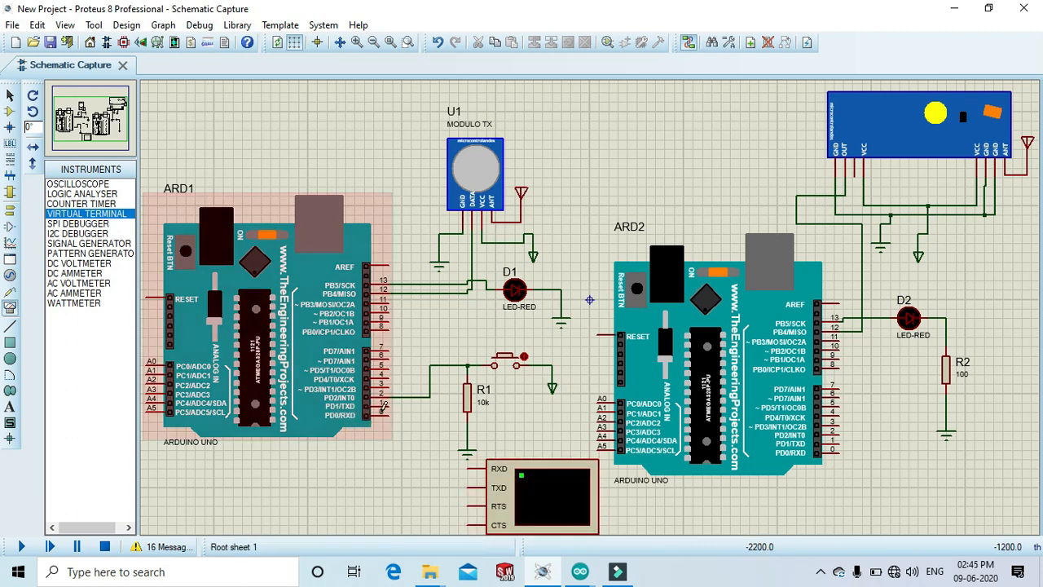
Wire the first Arduino's TX pin 1 to the terminal's RXD and RX pin 0 to its TXD.
left_click(388, 405)
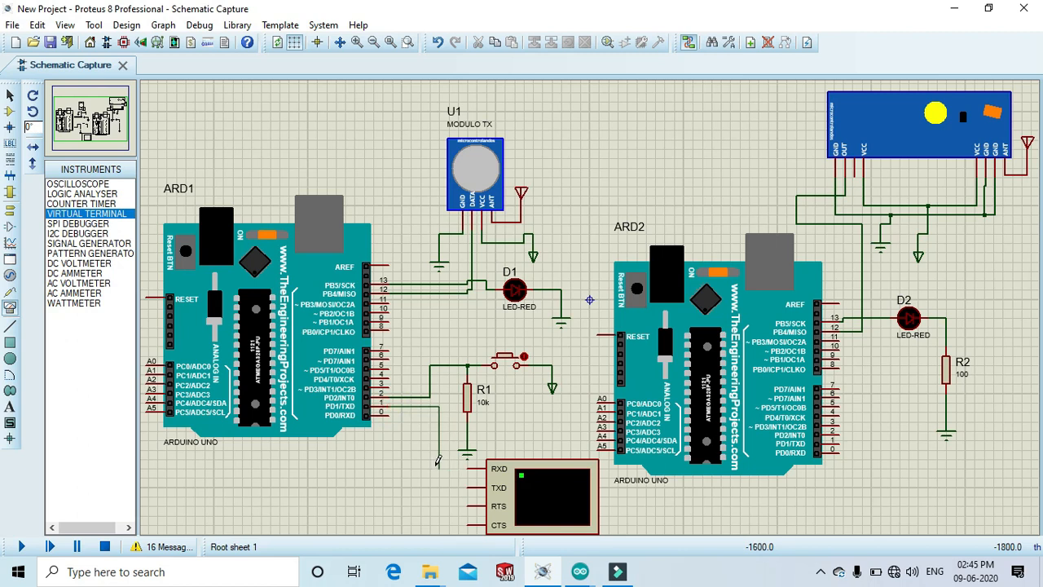
left_click(469, 468)
left_click(390, 412)
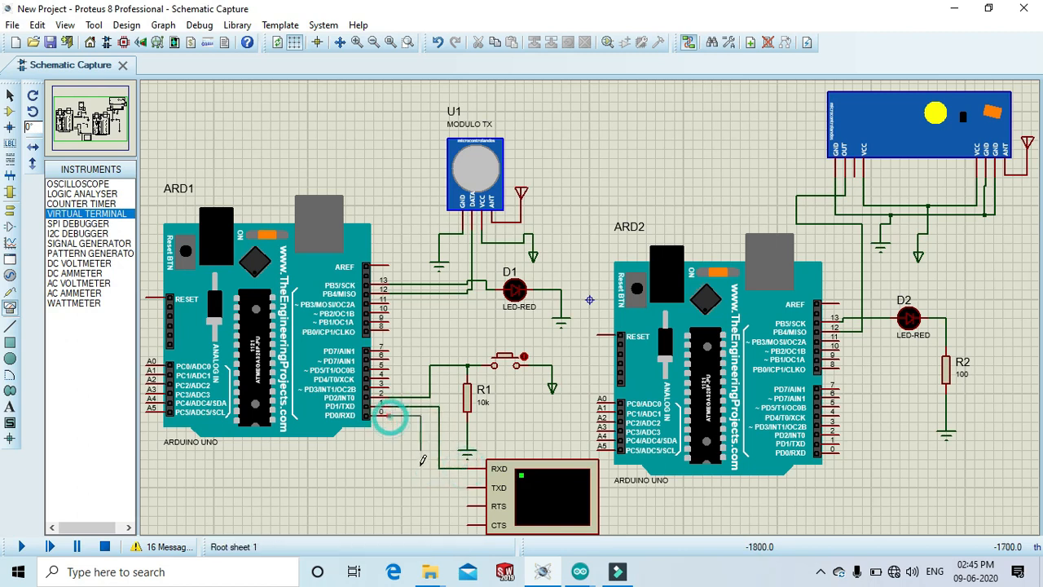
left_click(470, 488)
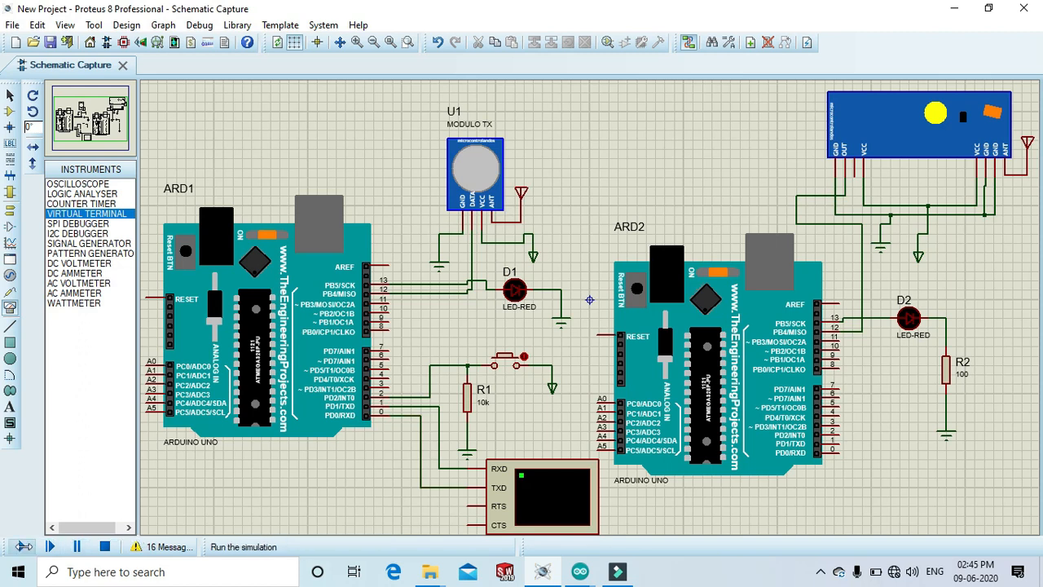
Run the simulation and toggle the push button repeatedly while watching the virtual terminal output.
left_click(23, 546)
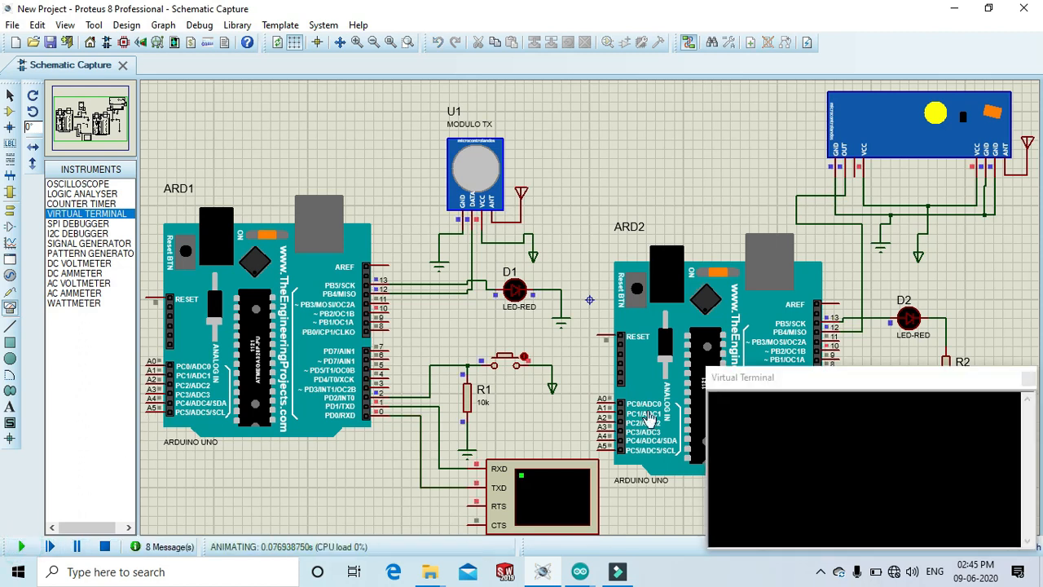
left_click_drag(823, 383, 165, 69)
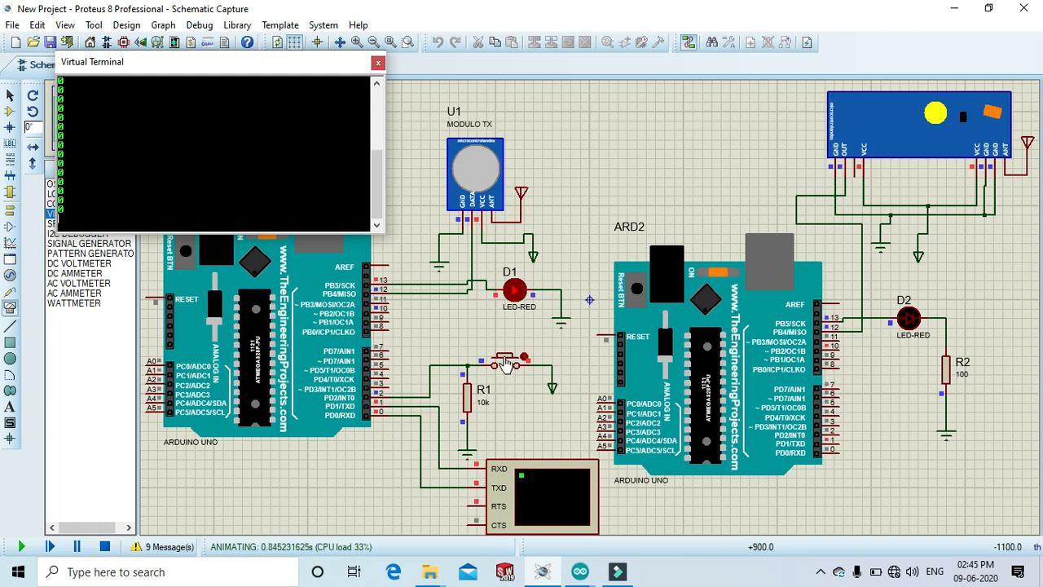
left_click(506, 364)
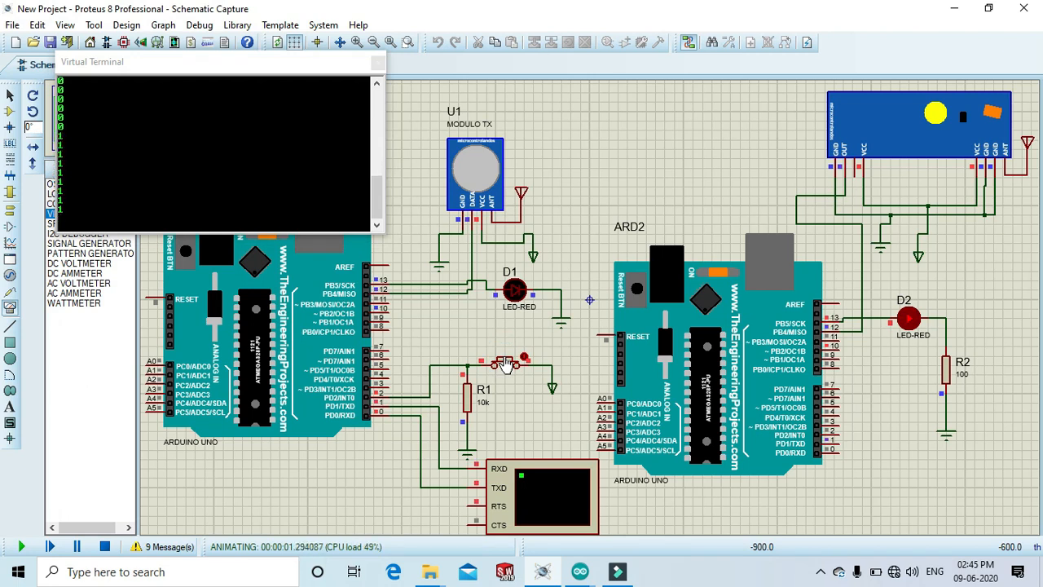
left_click(506, 364)
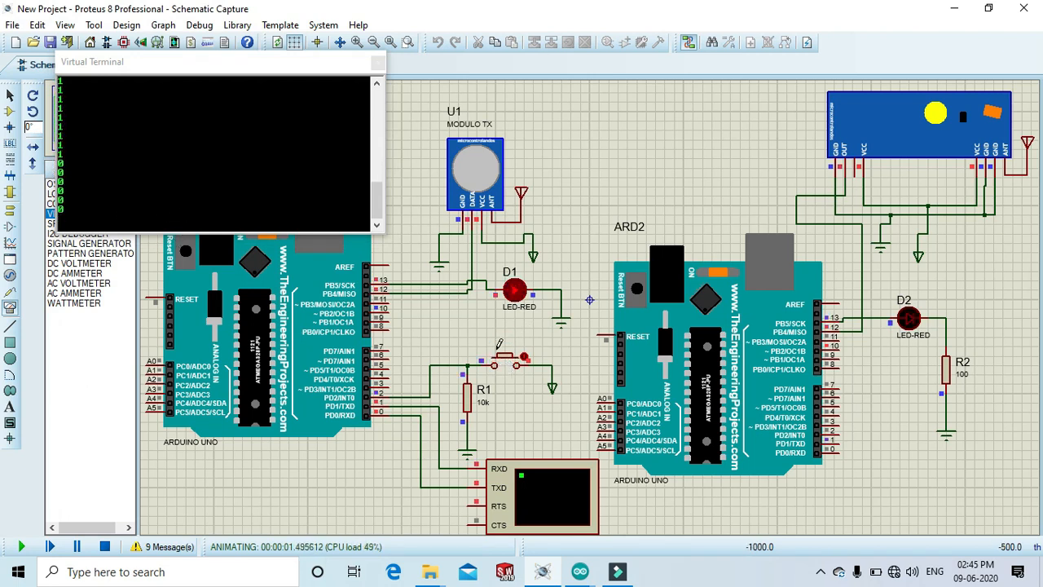
left_click(506, 364)
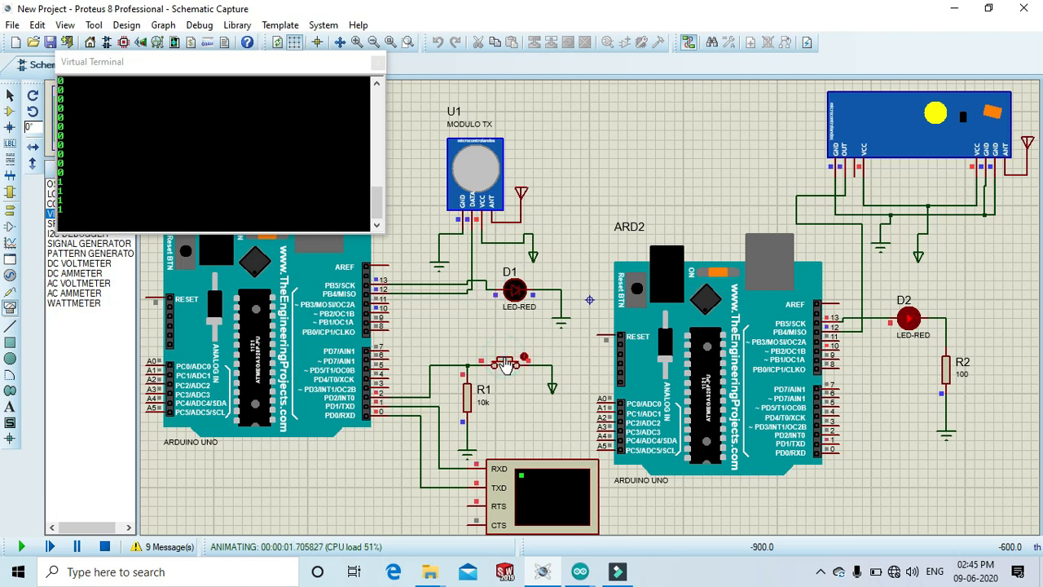
left_click(506, 364)
left_click(506, 364)
left_click(507, 364)
left_click(506, 364)
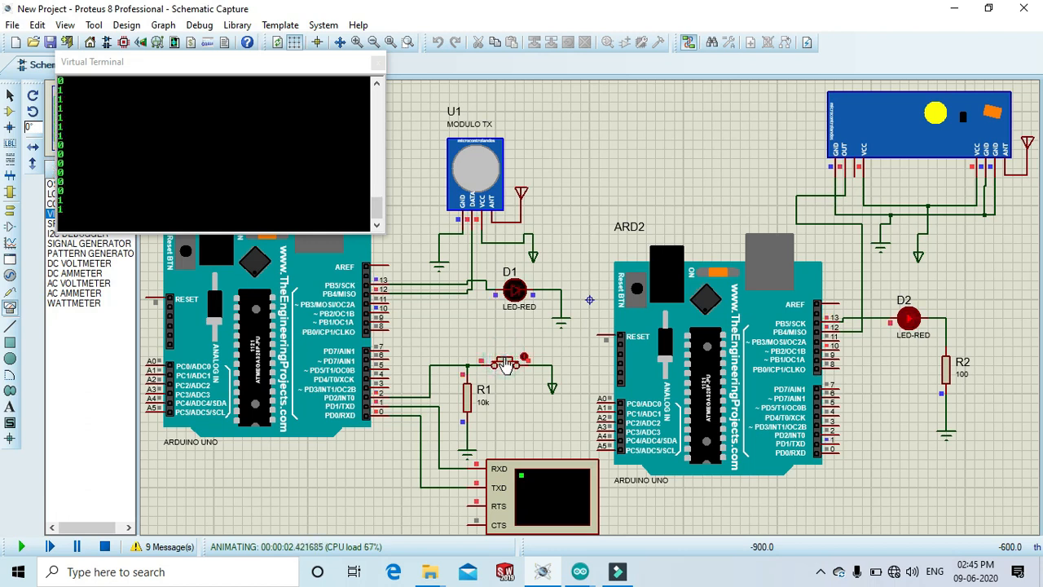
left_click(507, 365)
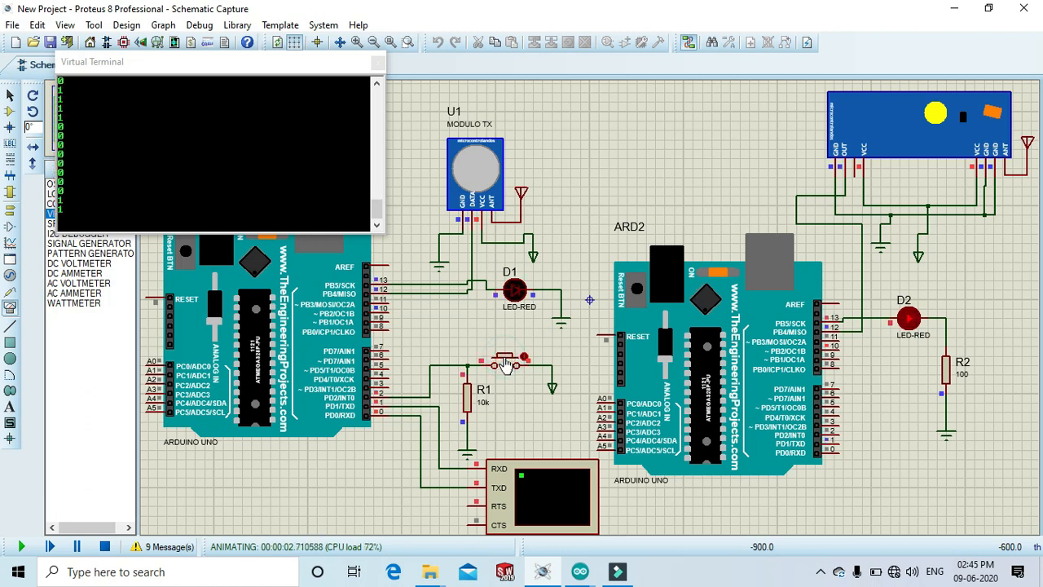